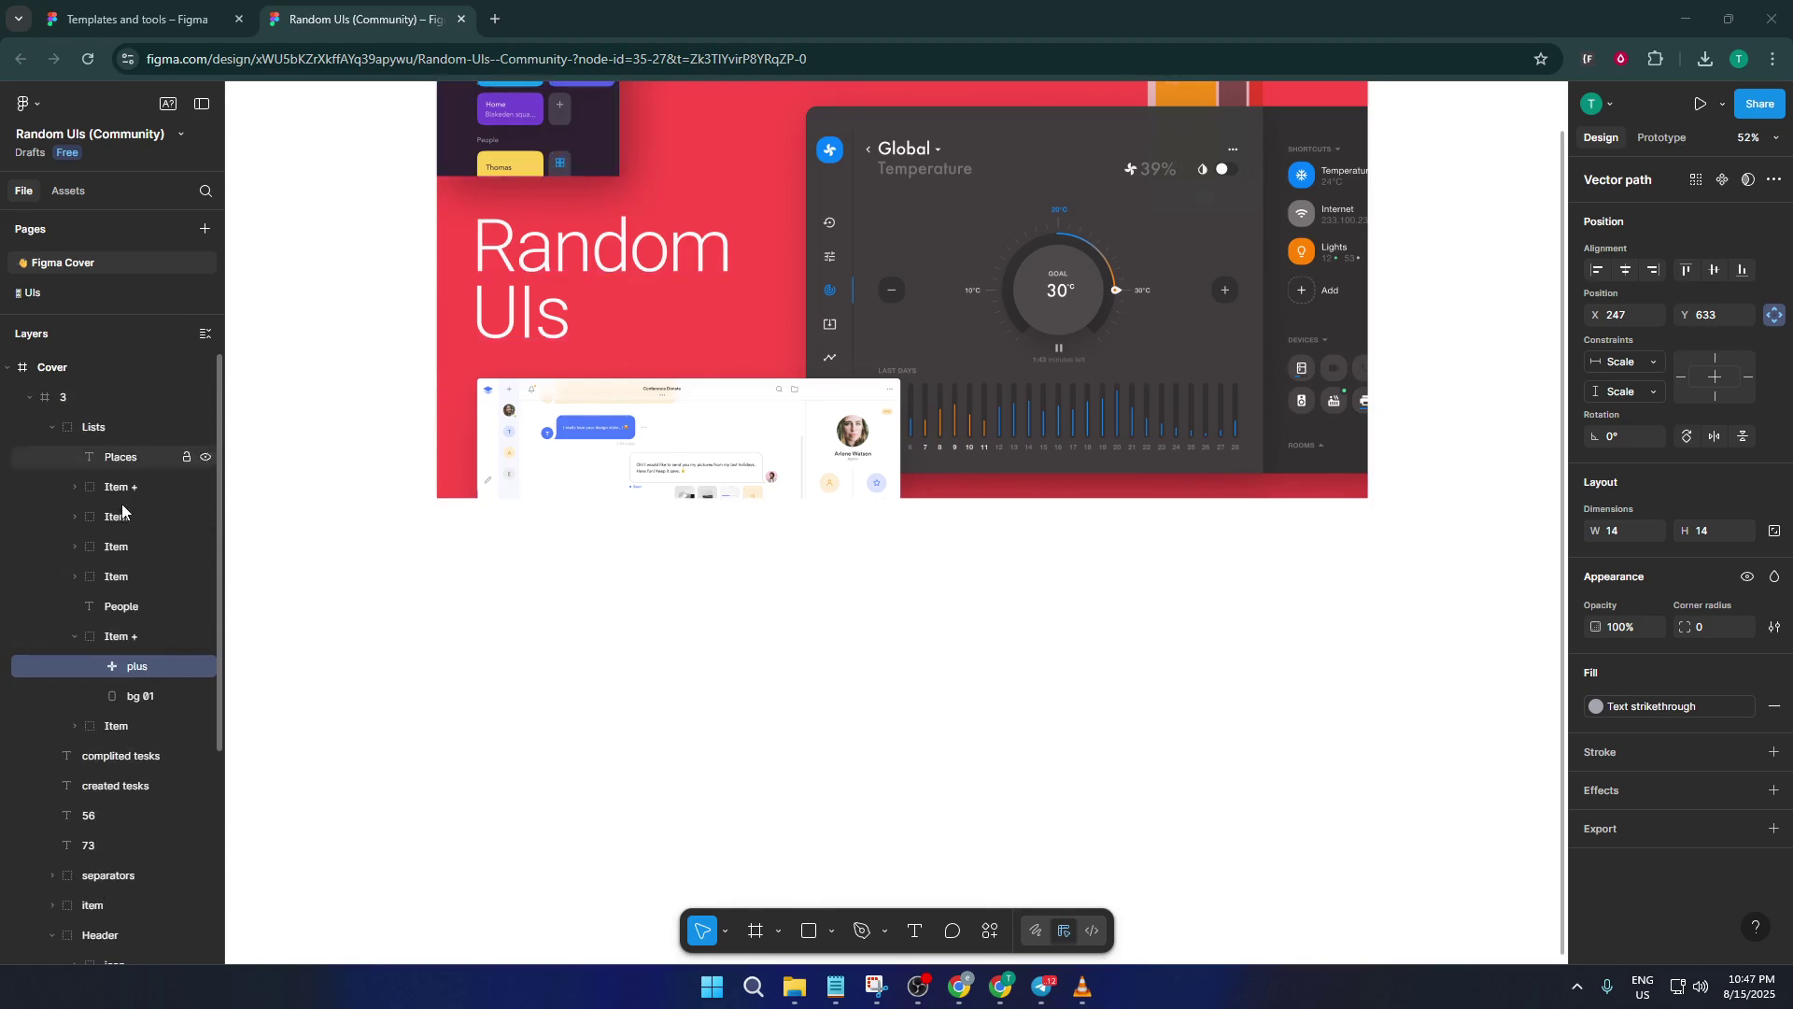
# Step: Look through the layer hierarchy of the Cover frame, including group 3 and its Lists group
pyautogui.scroll(-3, 137, 792)
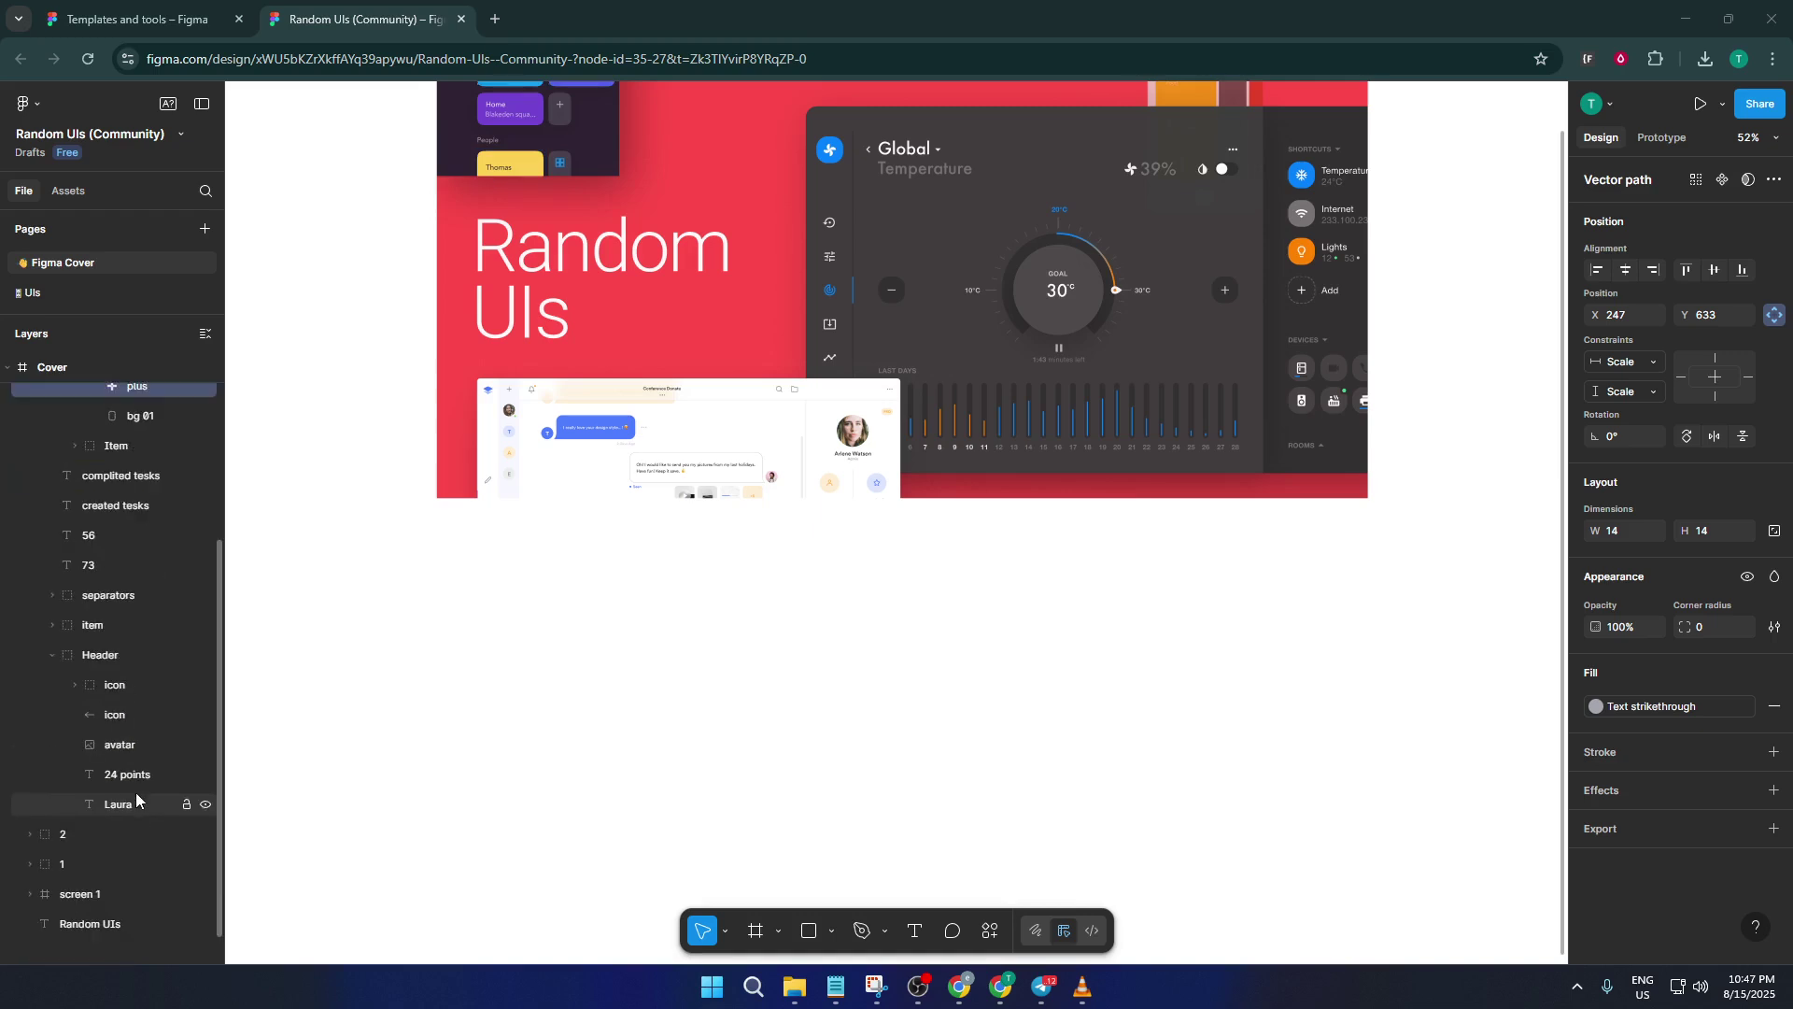
pyautogui.scroll(-1, 136, 792)
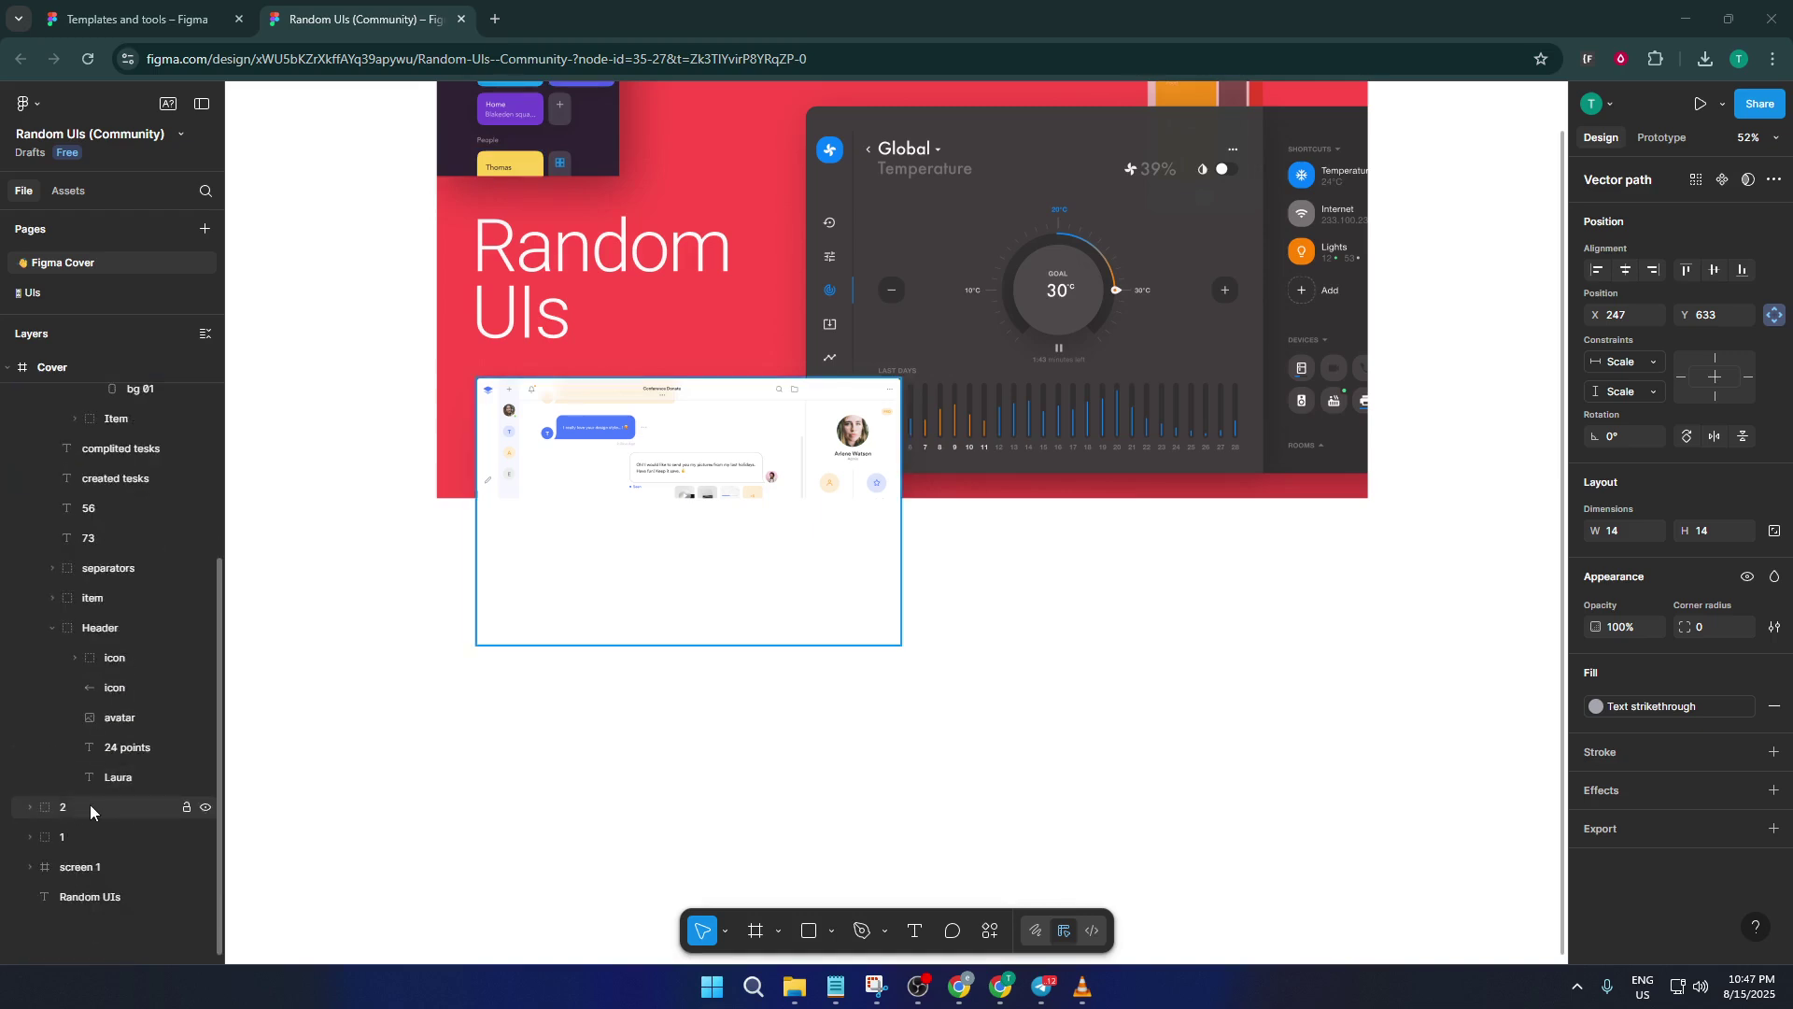
pyautogui.scroll(3, 90, 804)
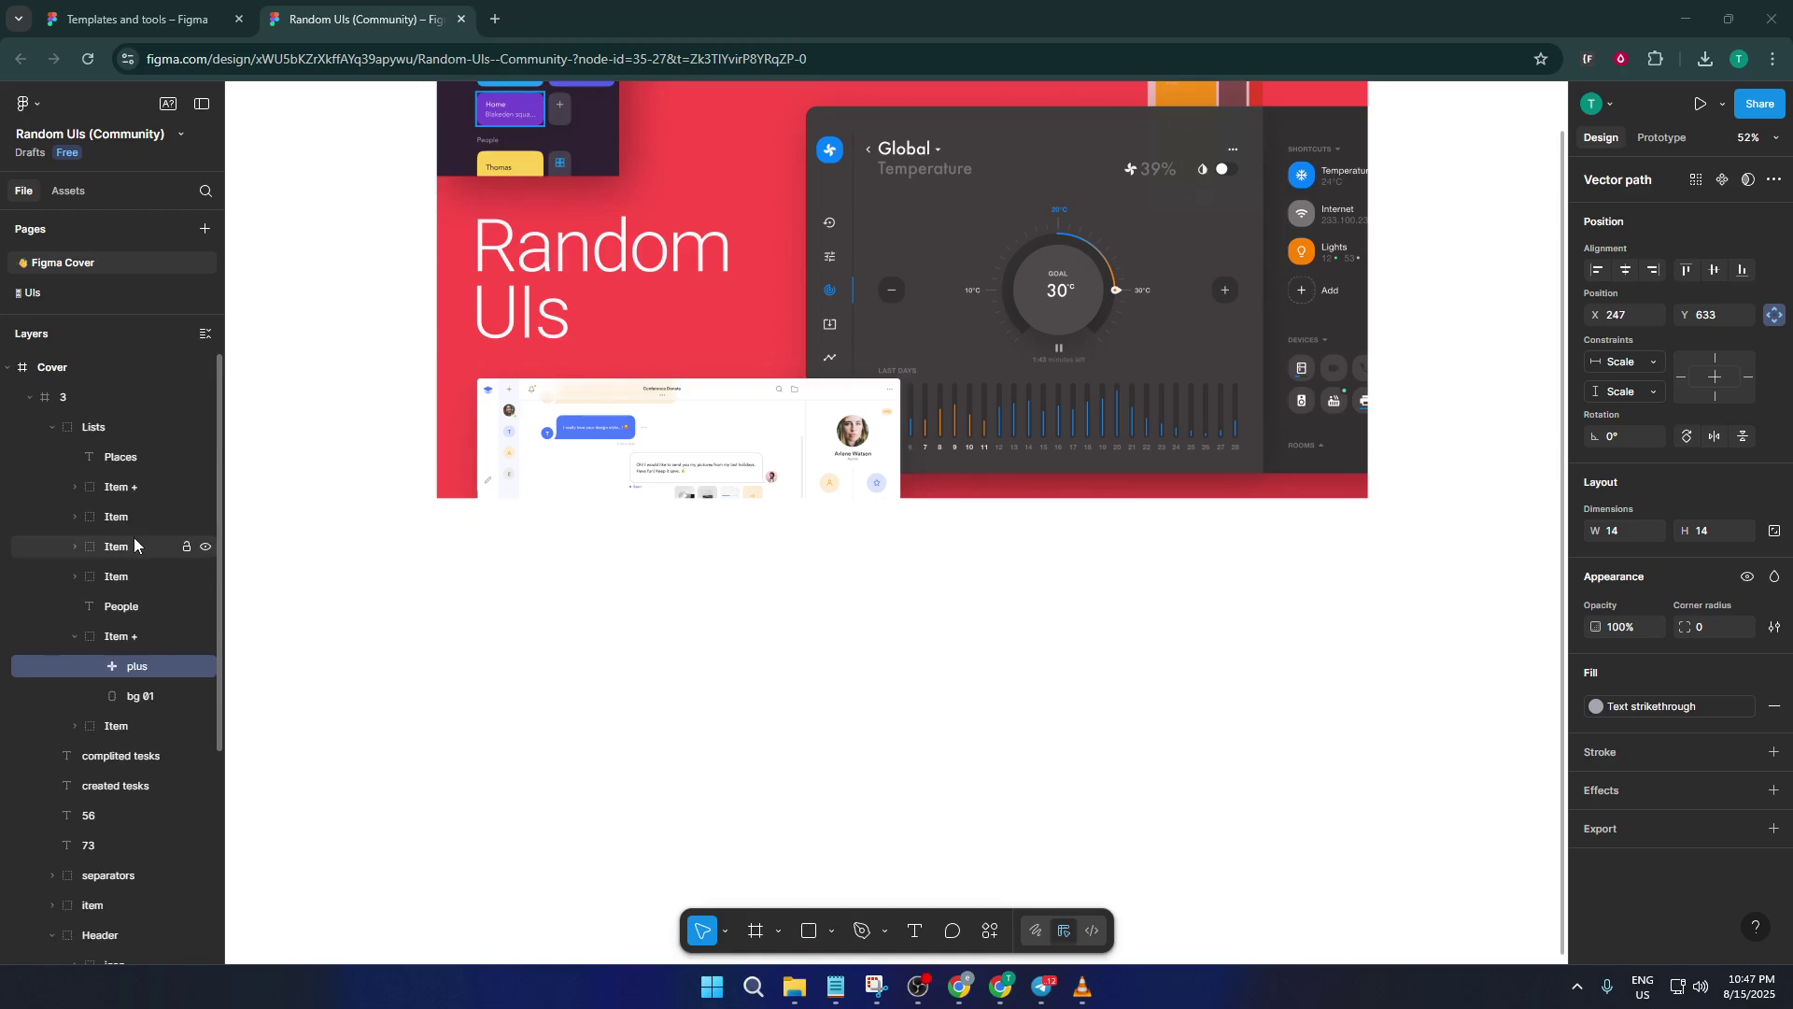
pyautogui.click(31, 399)
pyautogui.click(31, 399)
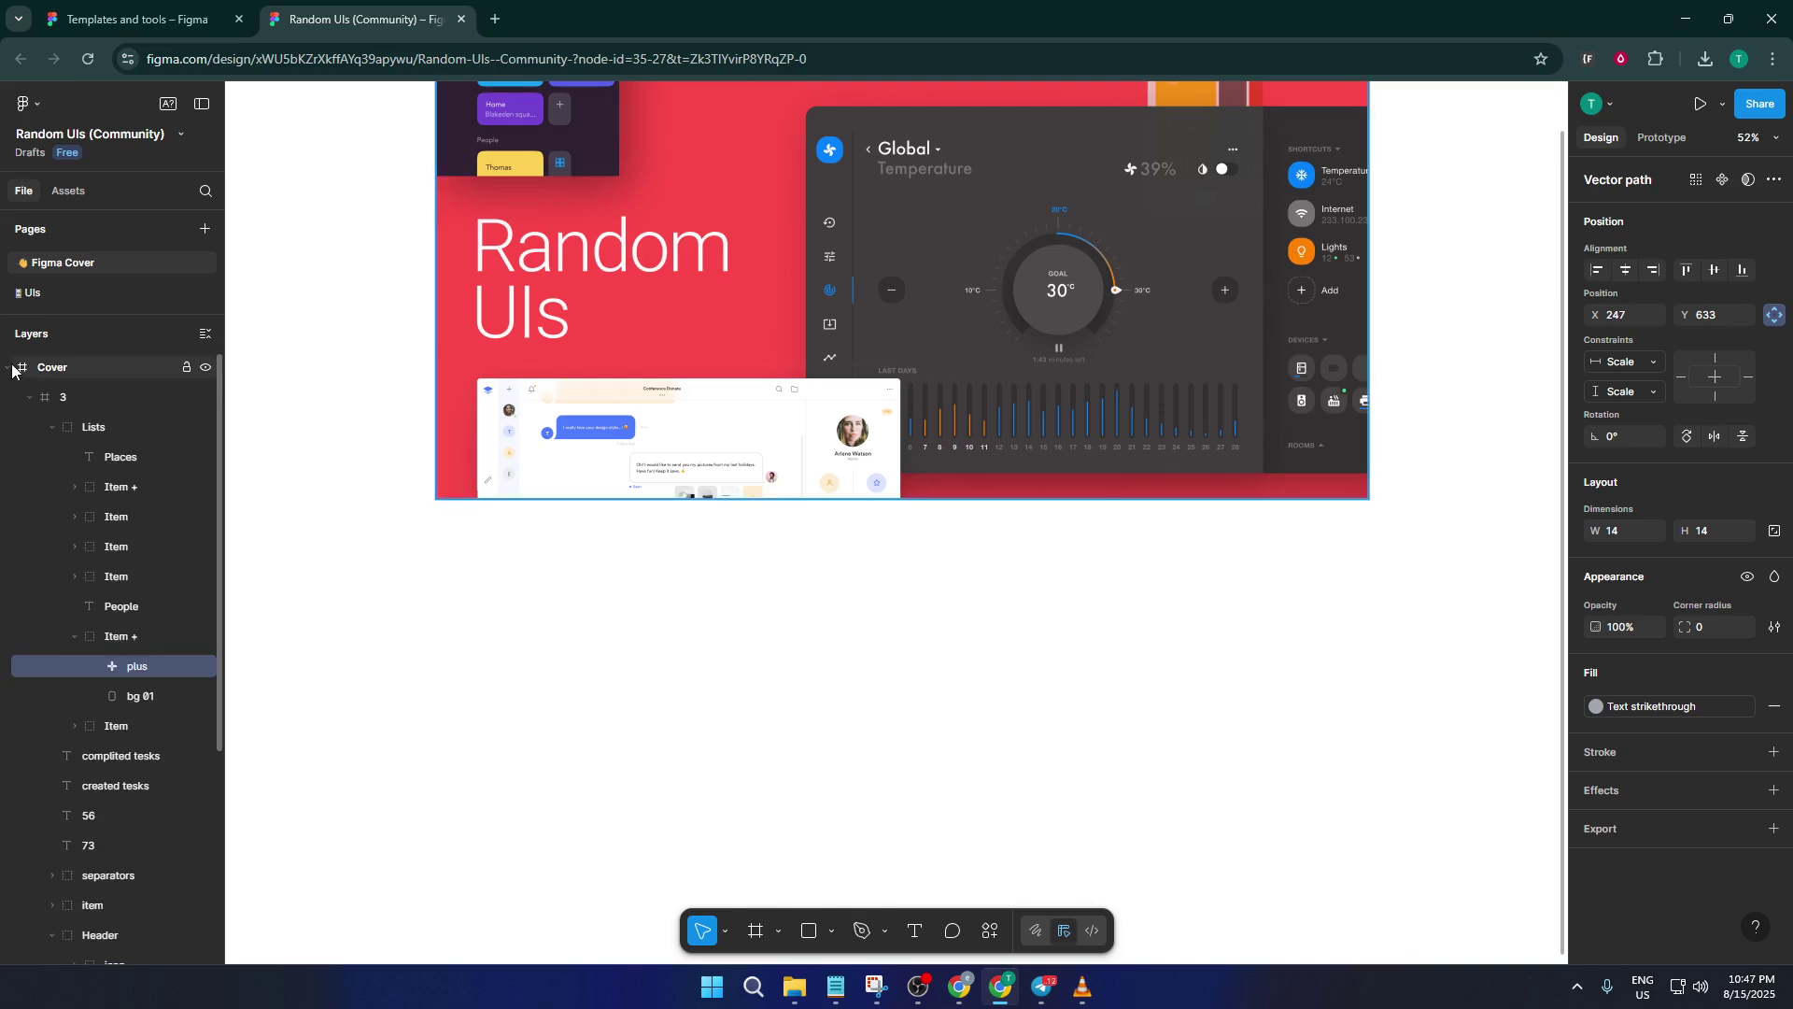
pyautogui.click(52, 430)
pyautogui.click(53, 429)
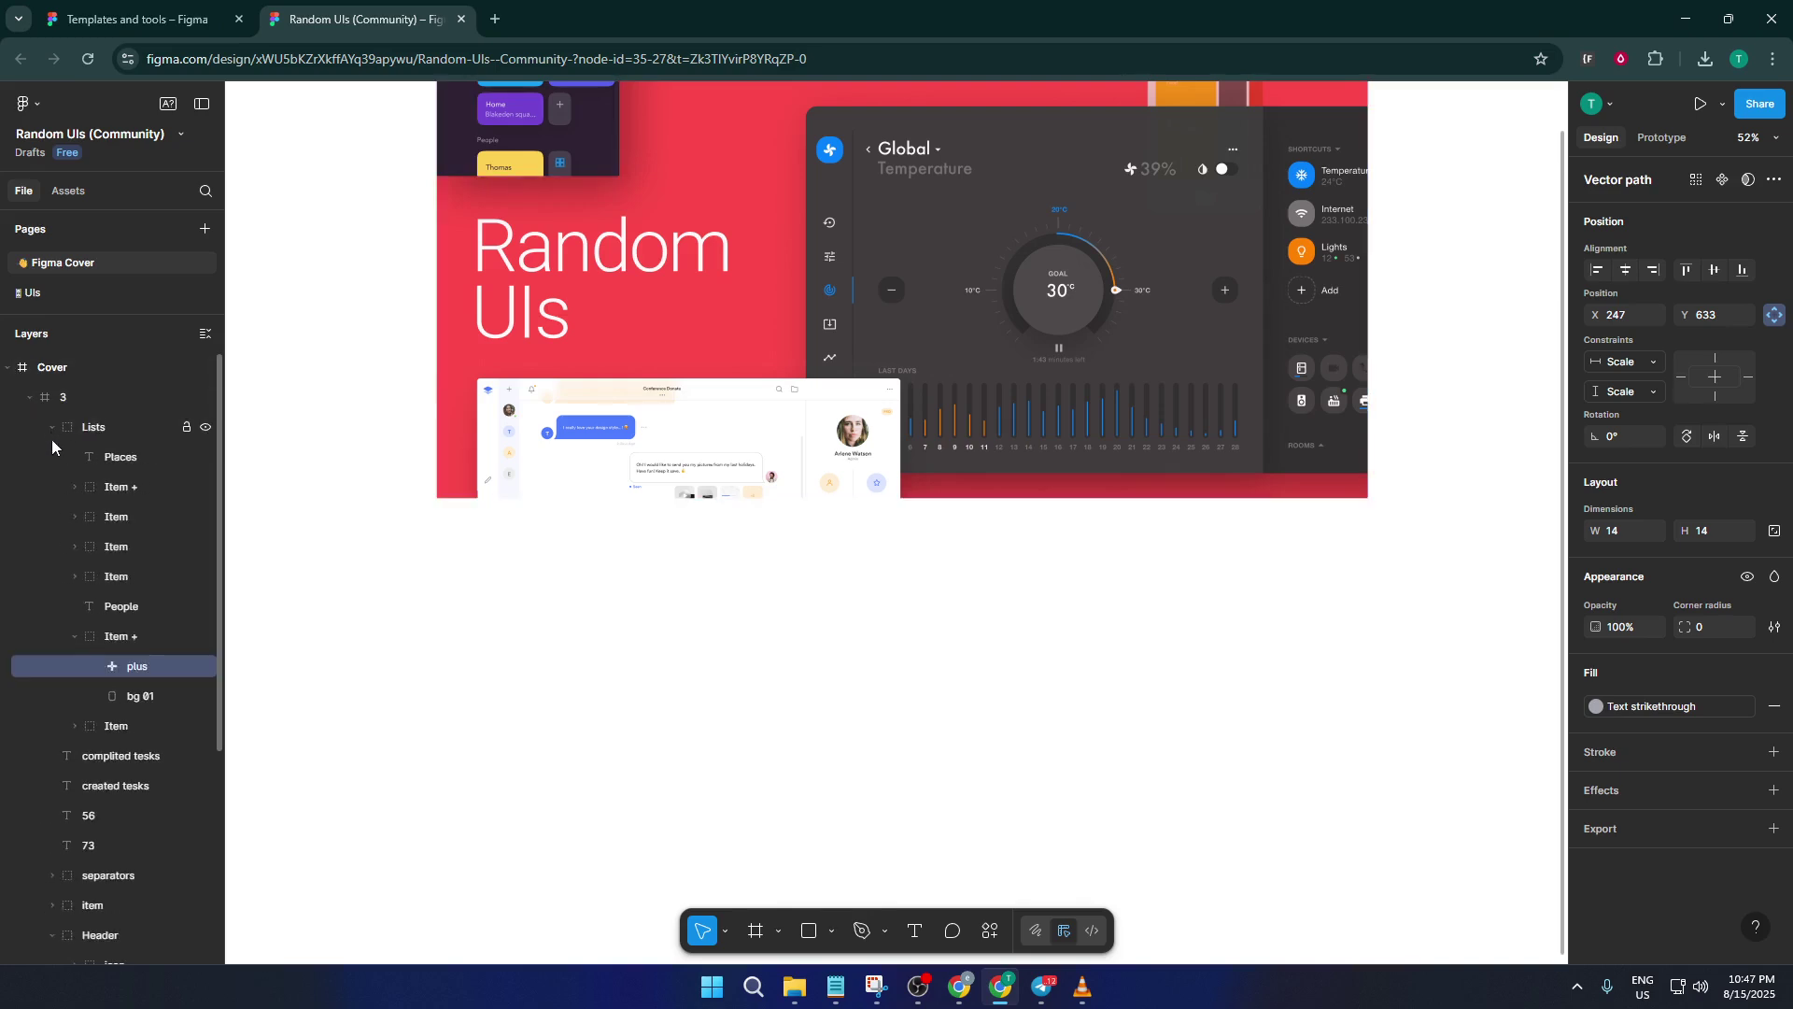
pyautogui.scroll(-2, 112, 535)
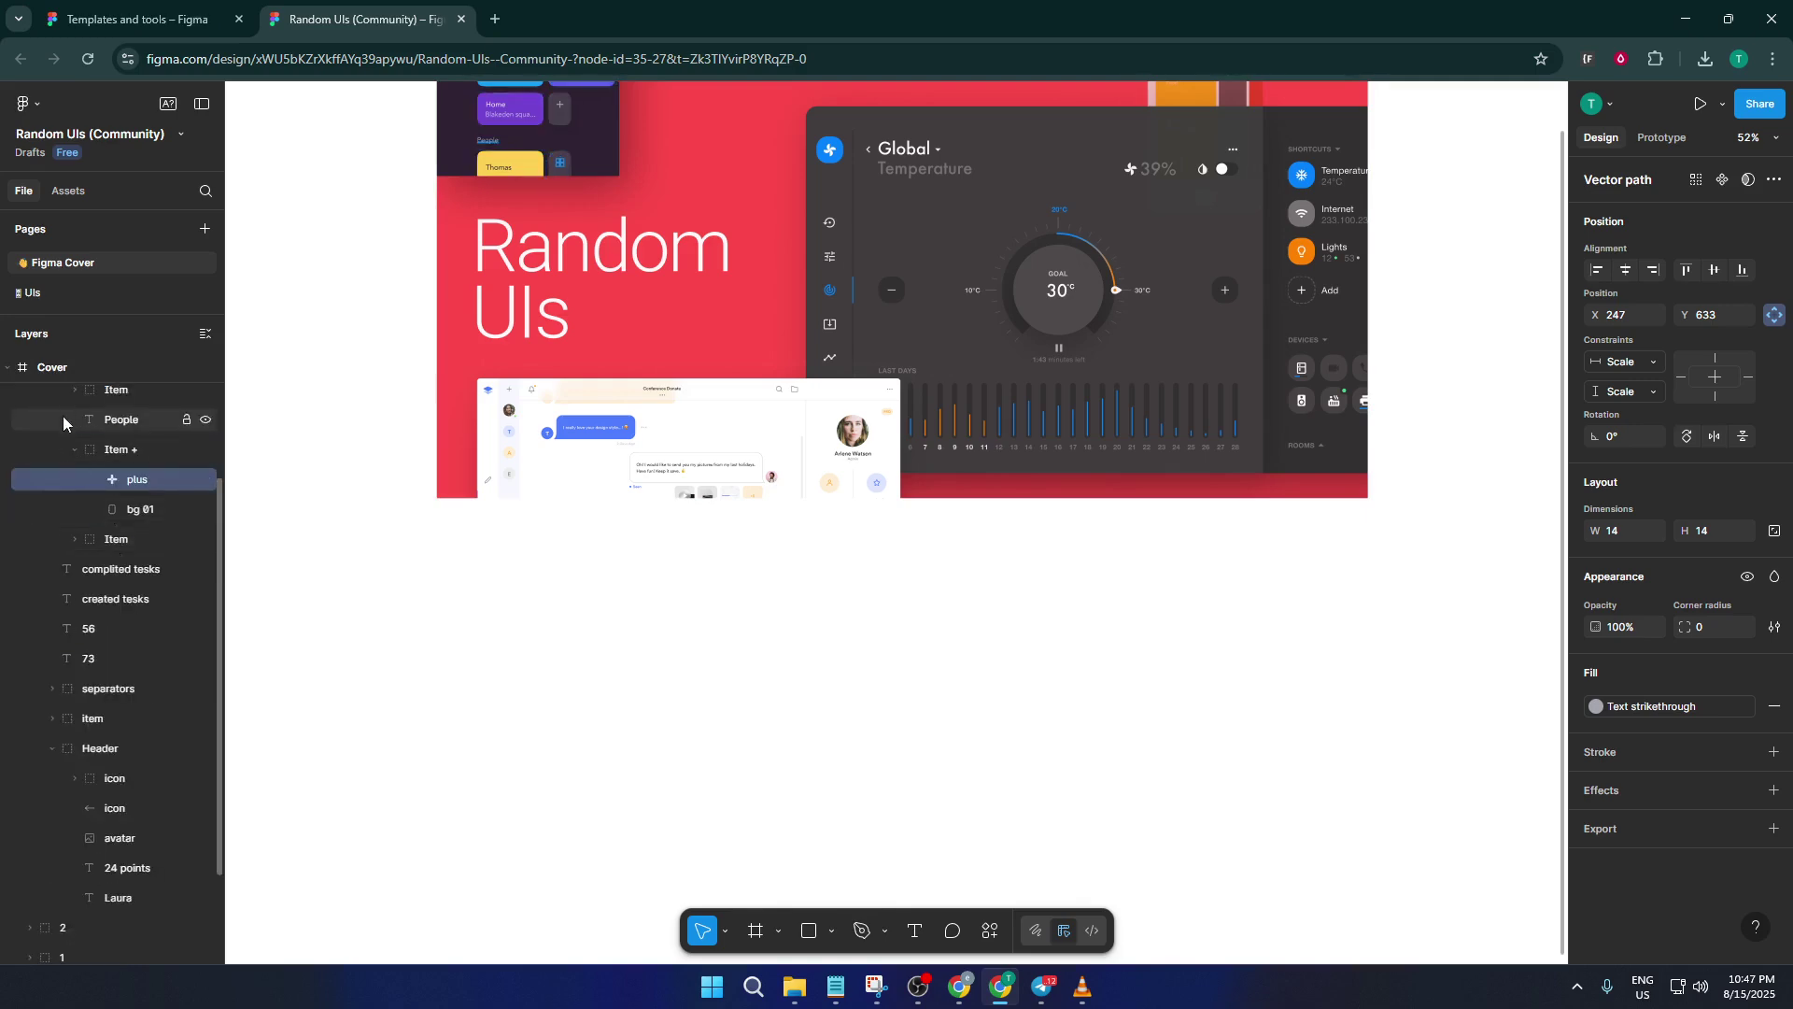
pyautogui.scroll(2, 64, 439)
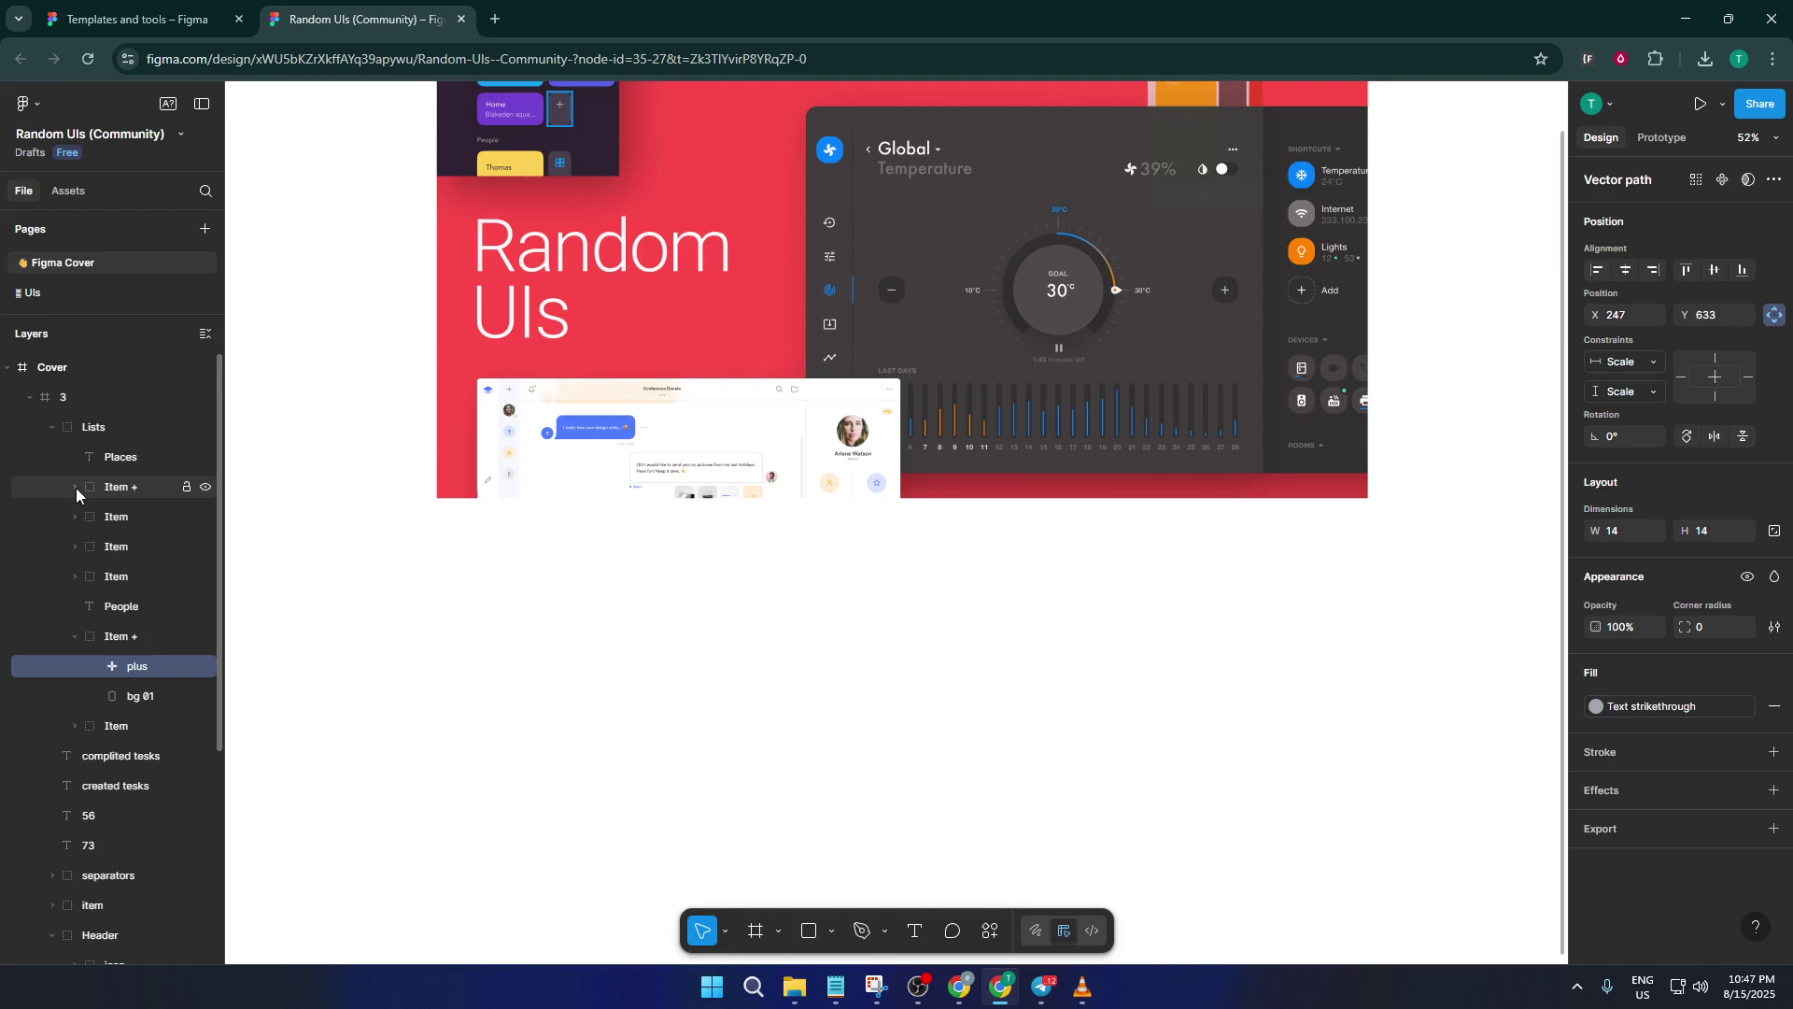
# Step: Expand the collapsed Item + and Item groups inside Lists to examine their nested text and background layers
pyautogui.click(76, 488)
pyautogui.click(76, 570)
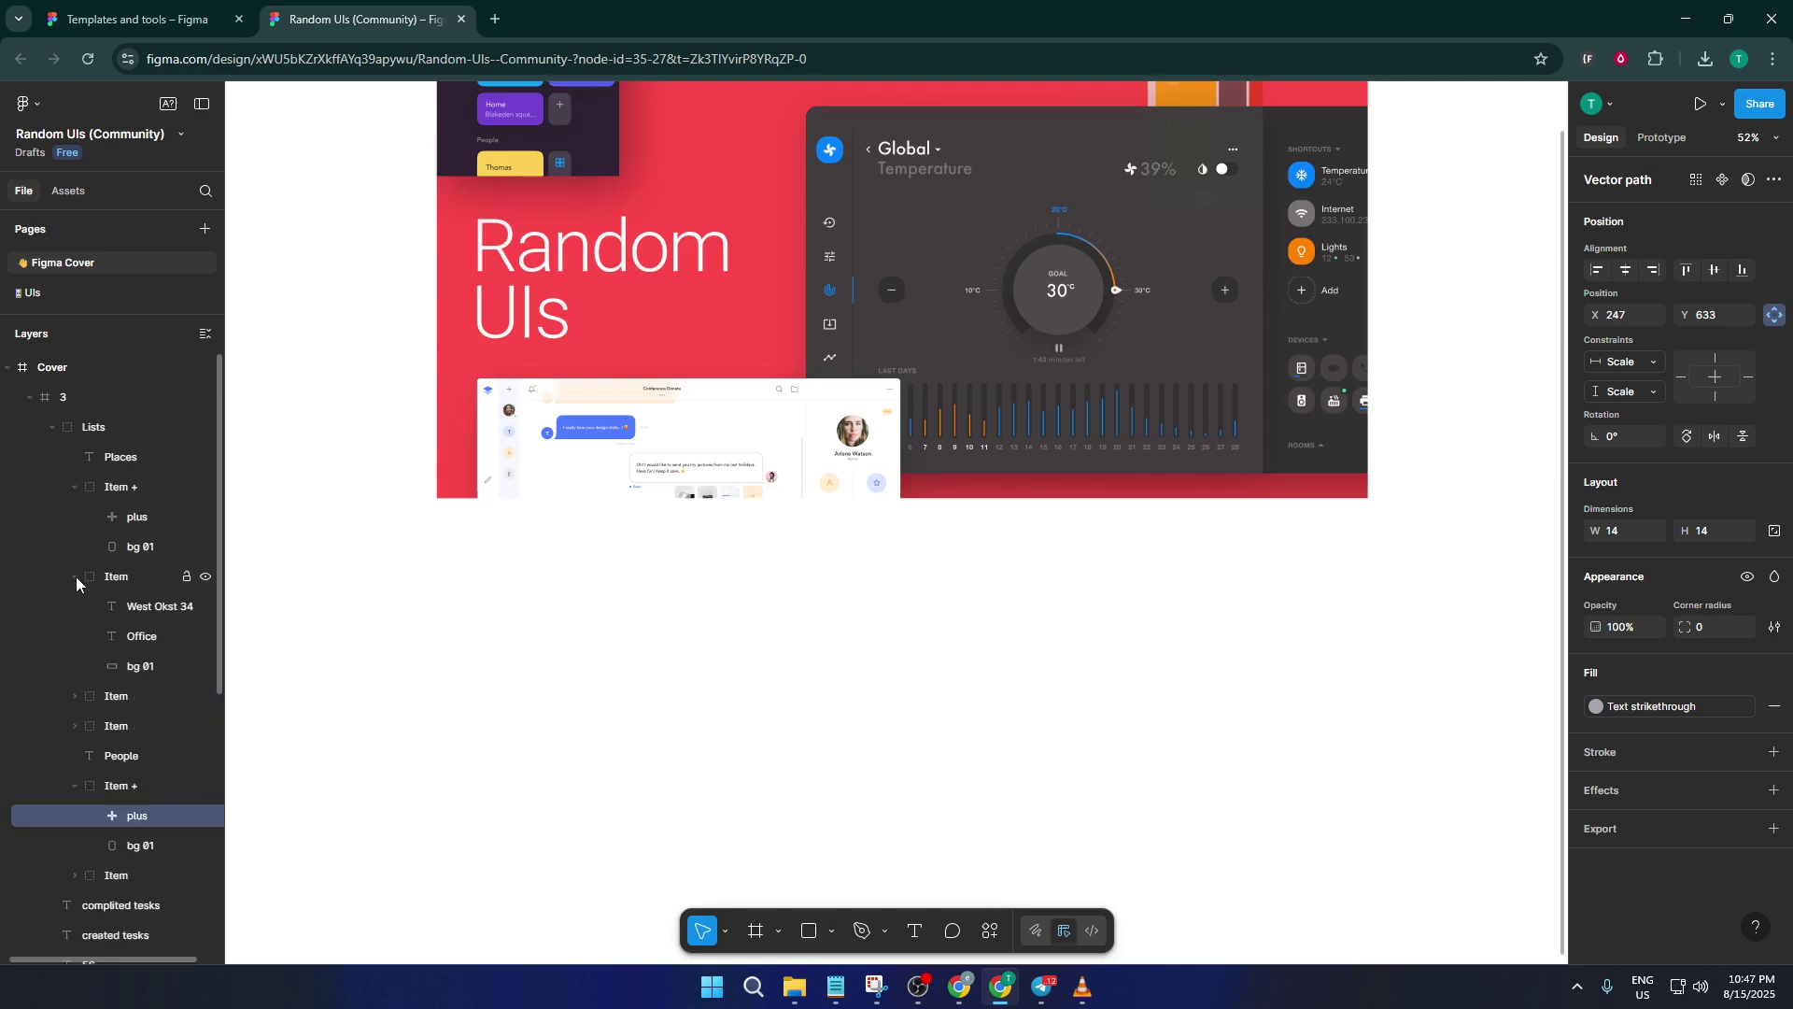
pyautogui.scroll(-2, 77, 587)
pyautogui.click(75, 509)
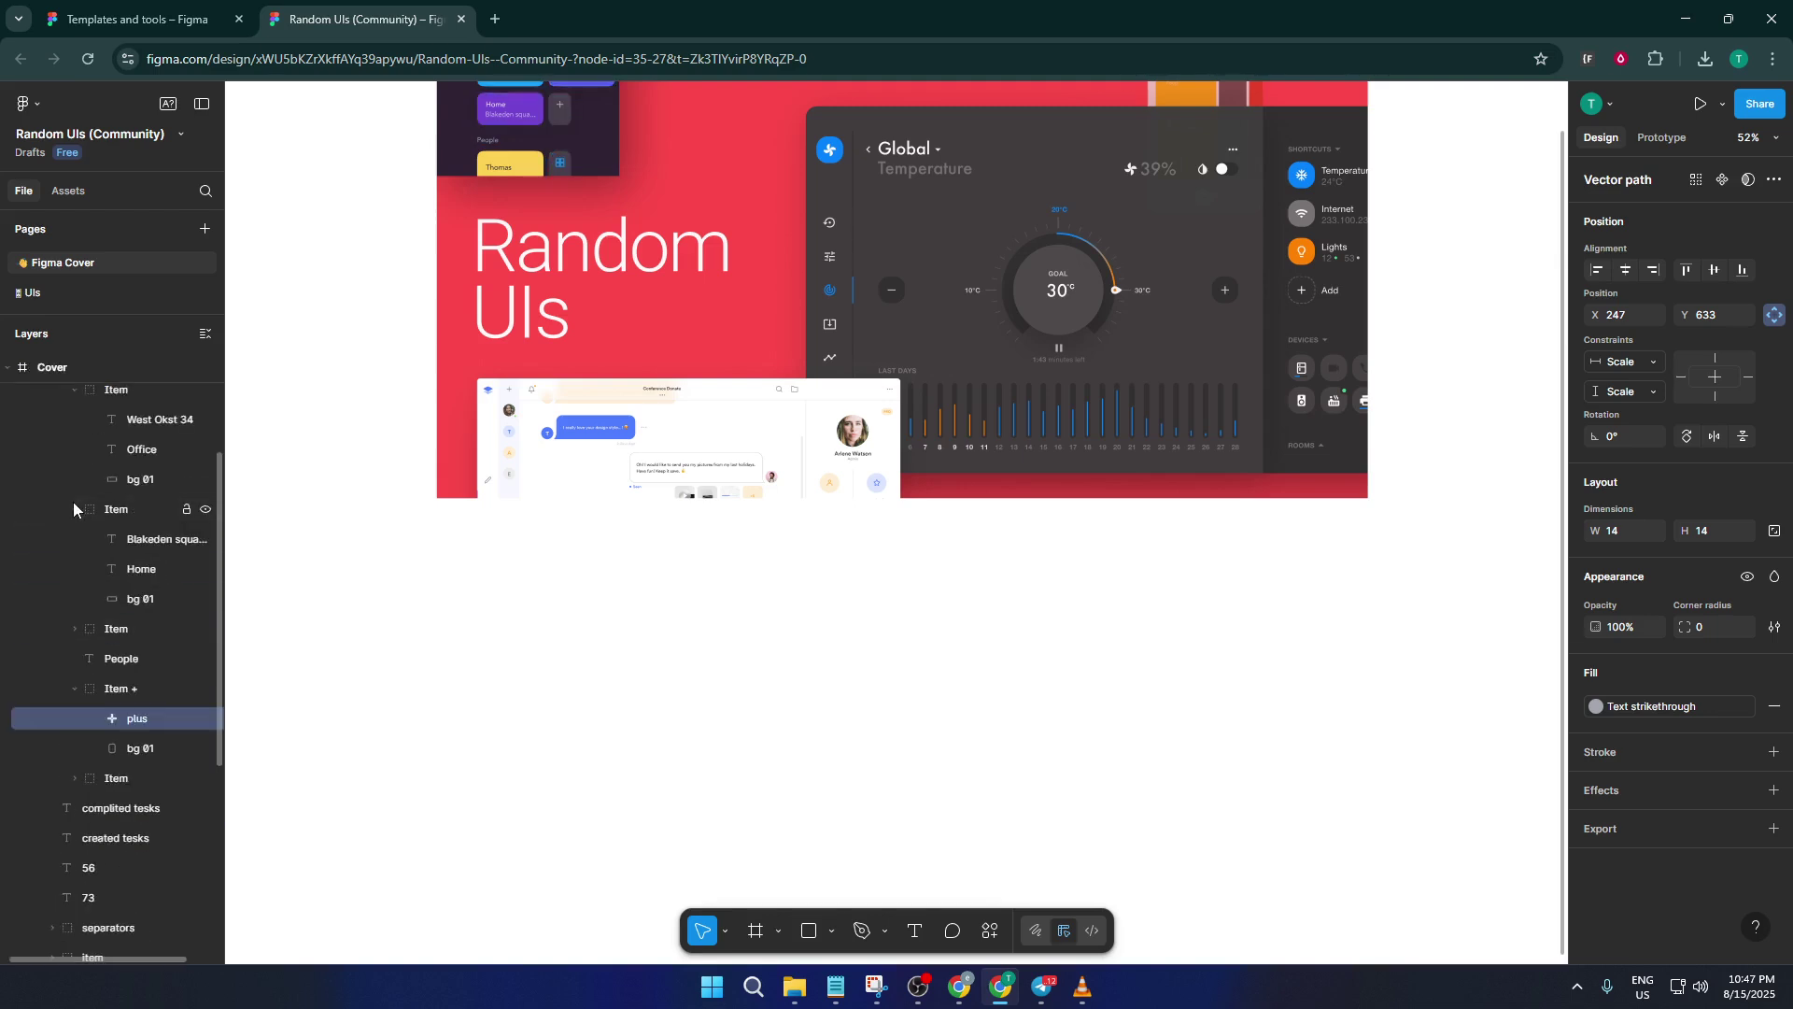
pyautogui.click(76, 629)
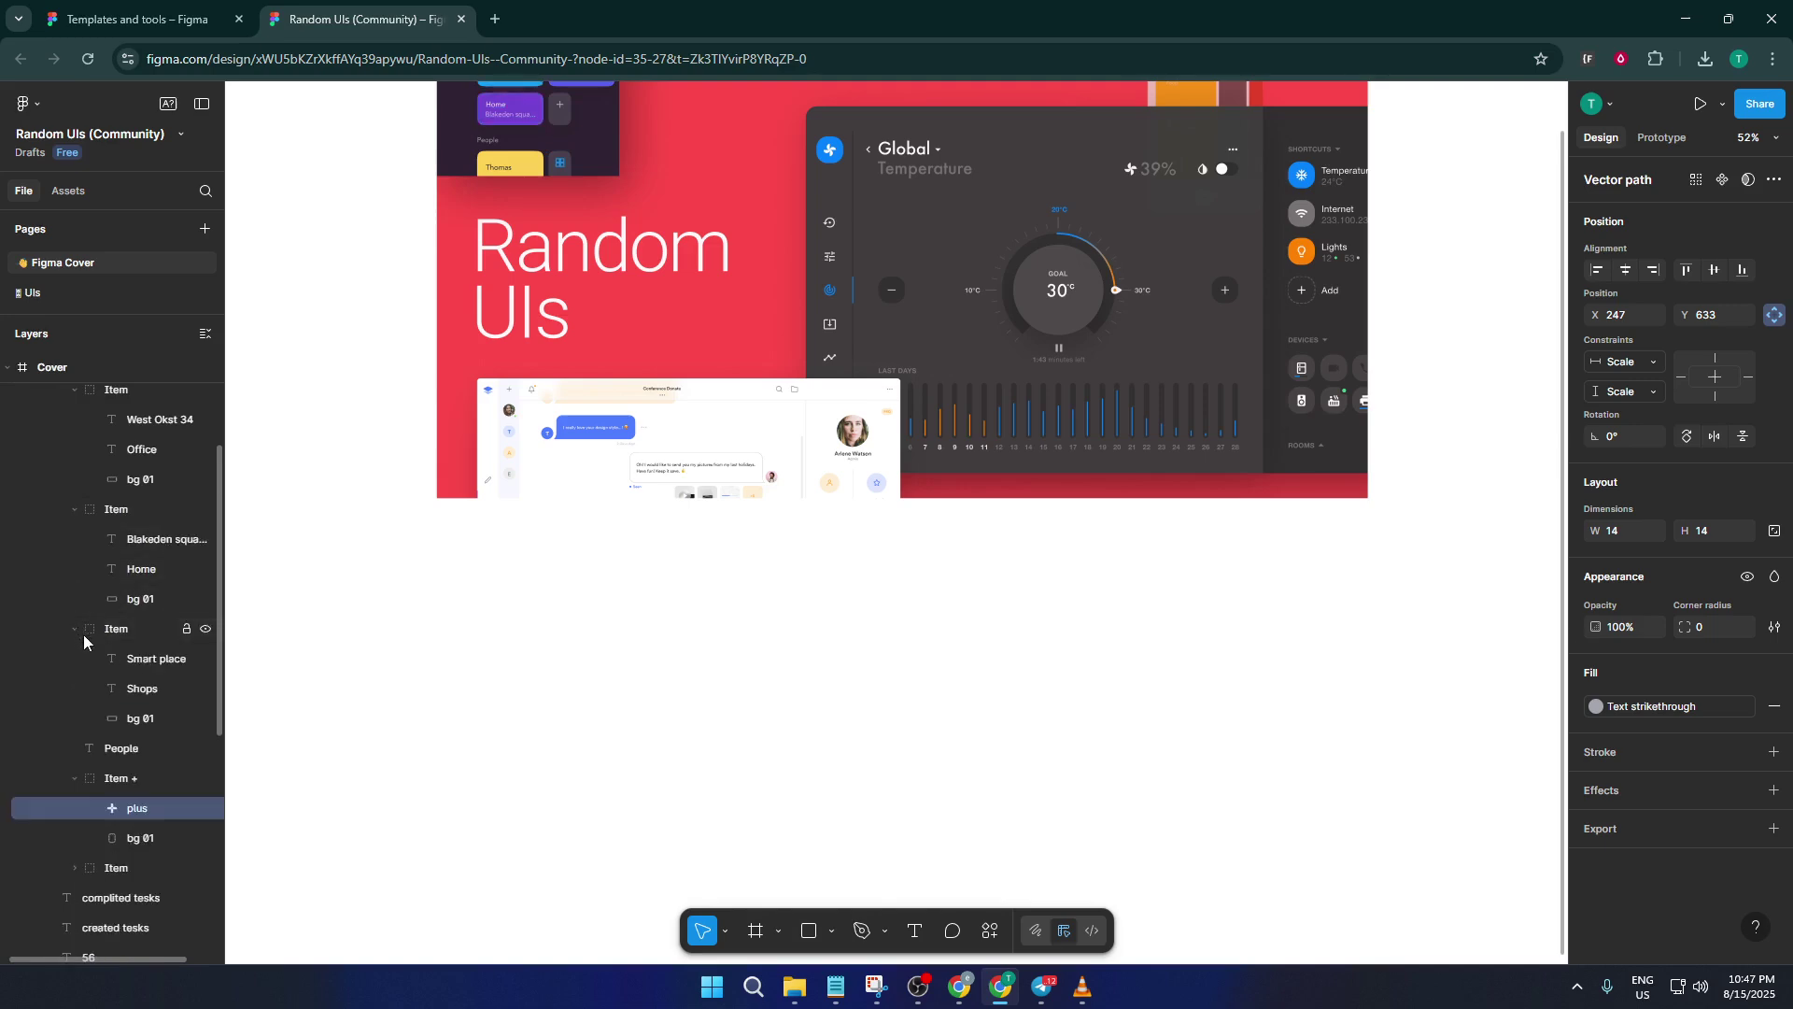
pyautogui.scroll(-3, 82, 635)
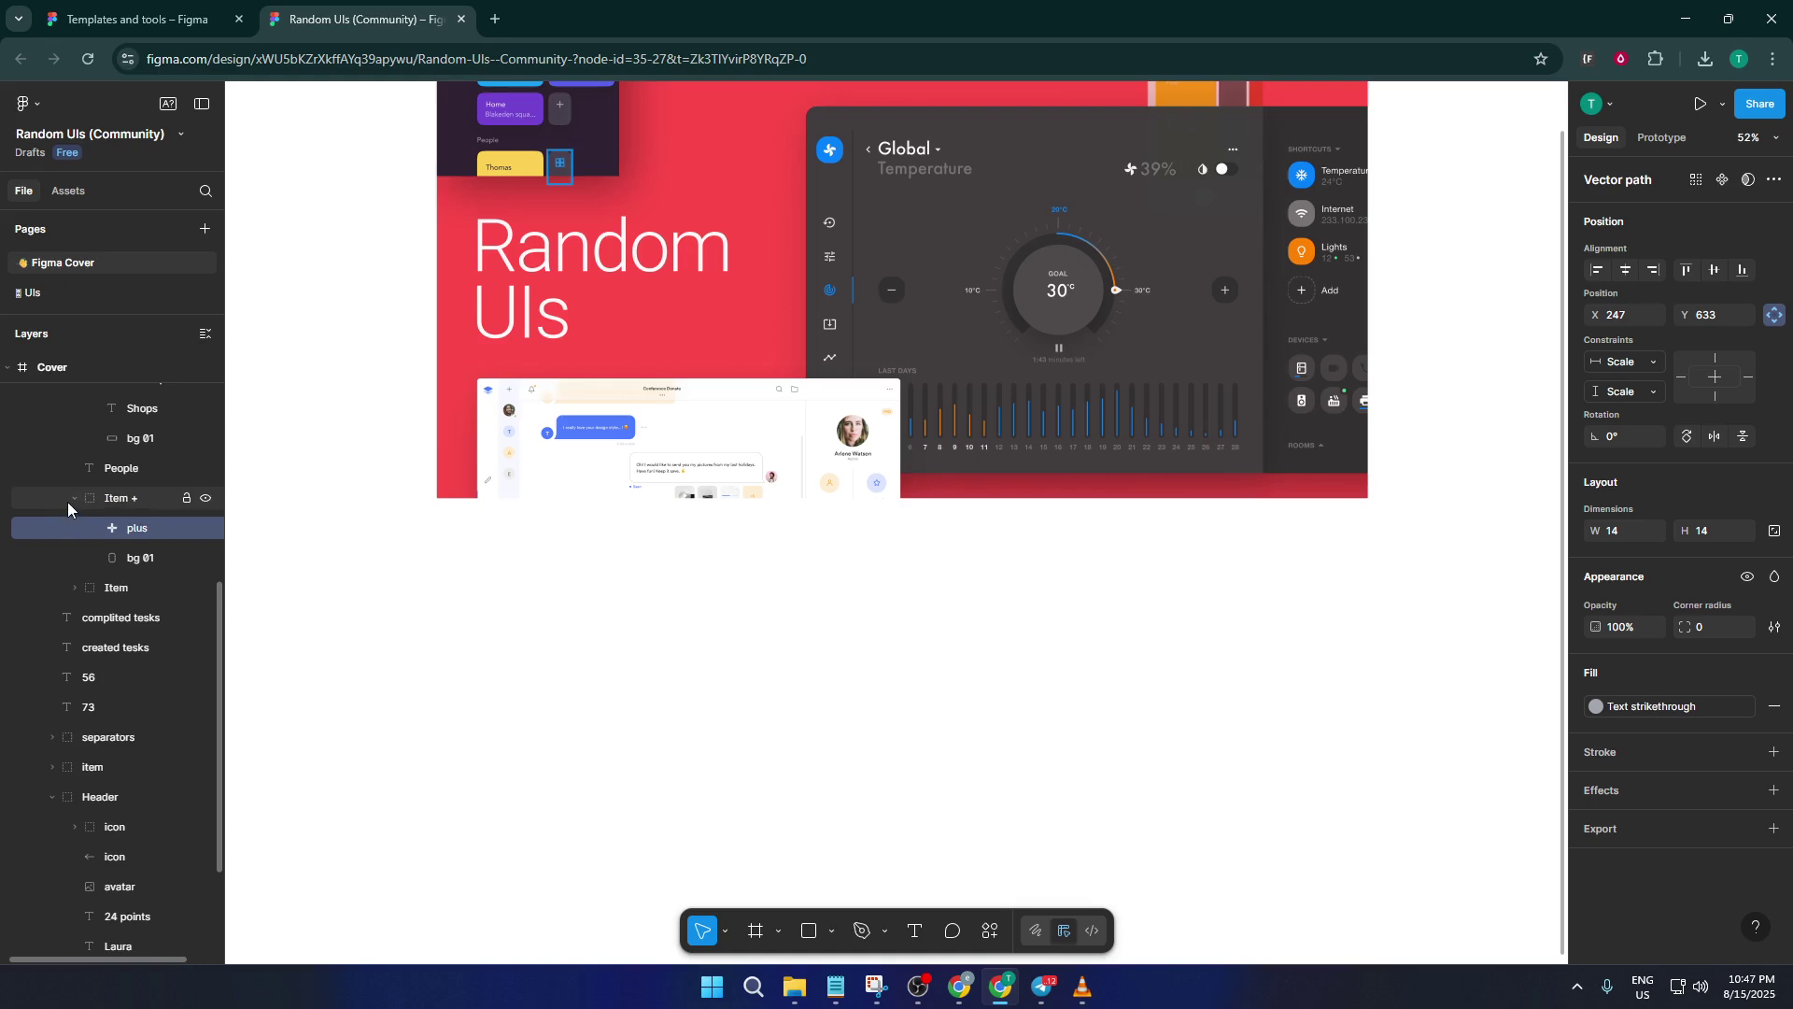
pyautogui.click(69, 592)
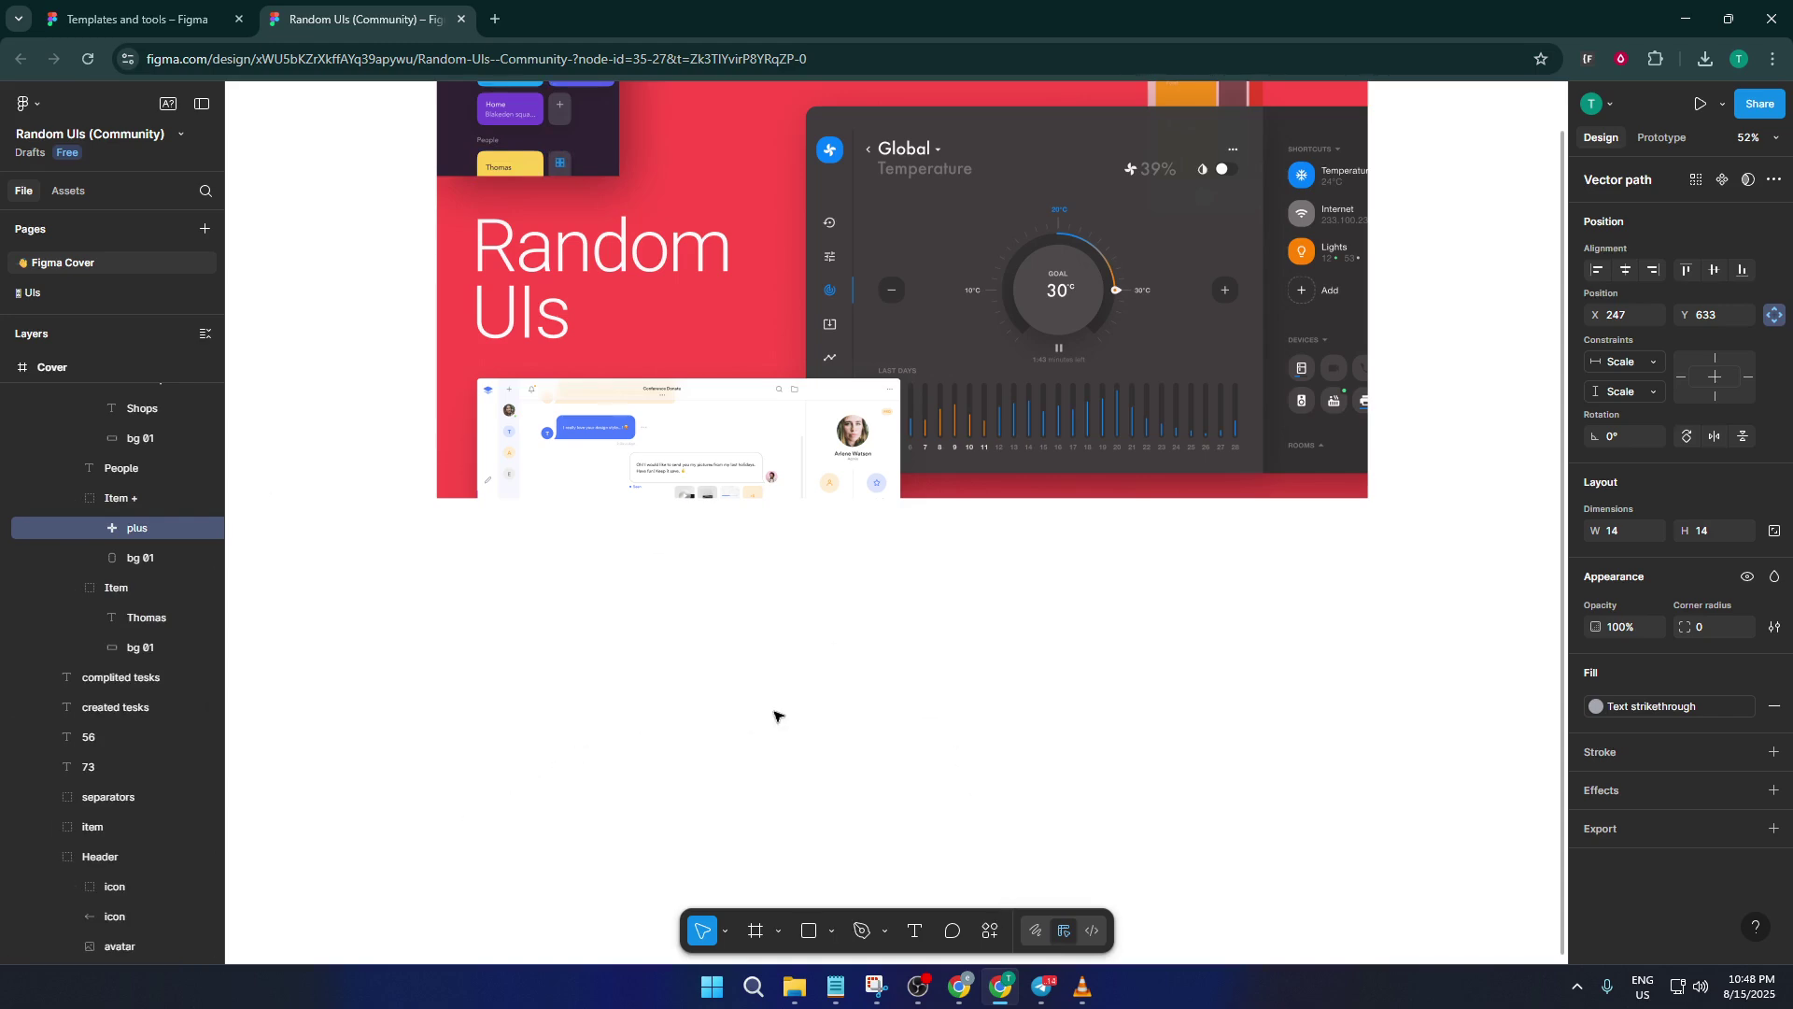
# Step: Expand groups 2 and 1 of the Cover frame and review the full layer hierarchy
pyautogui.scroll(-1, 780, 713)
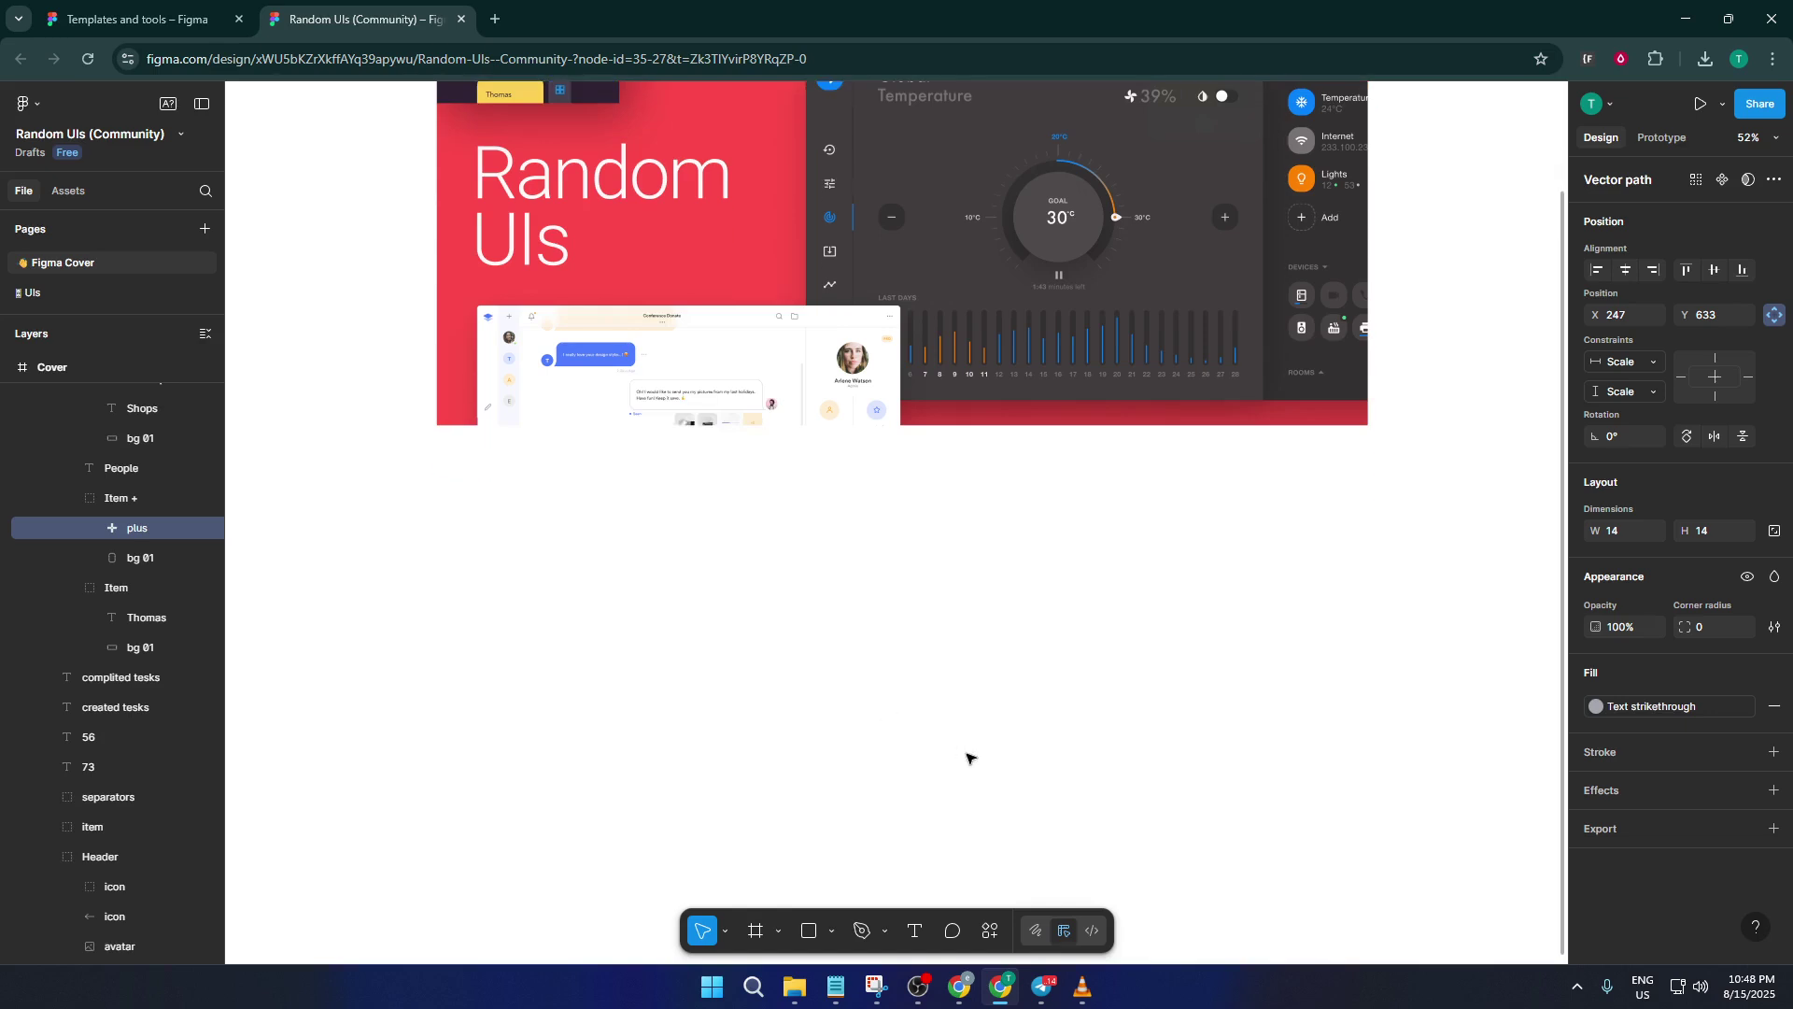
pyautogui.scroll(-3, 147, 609)
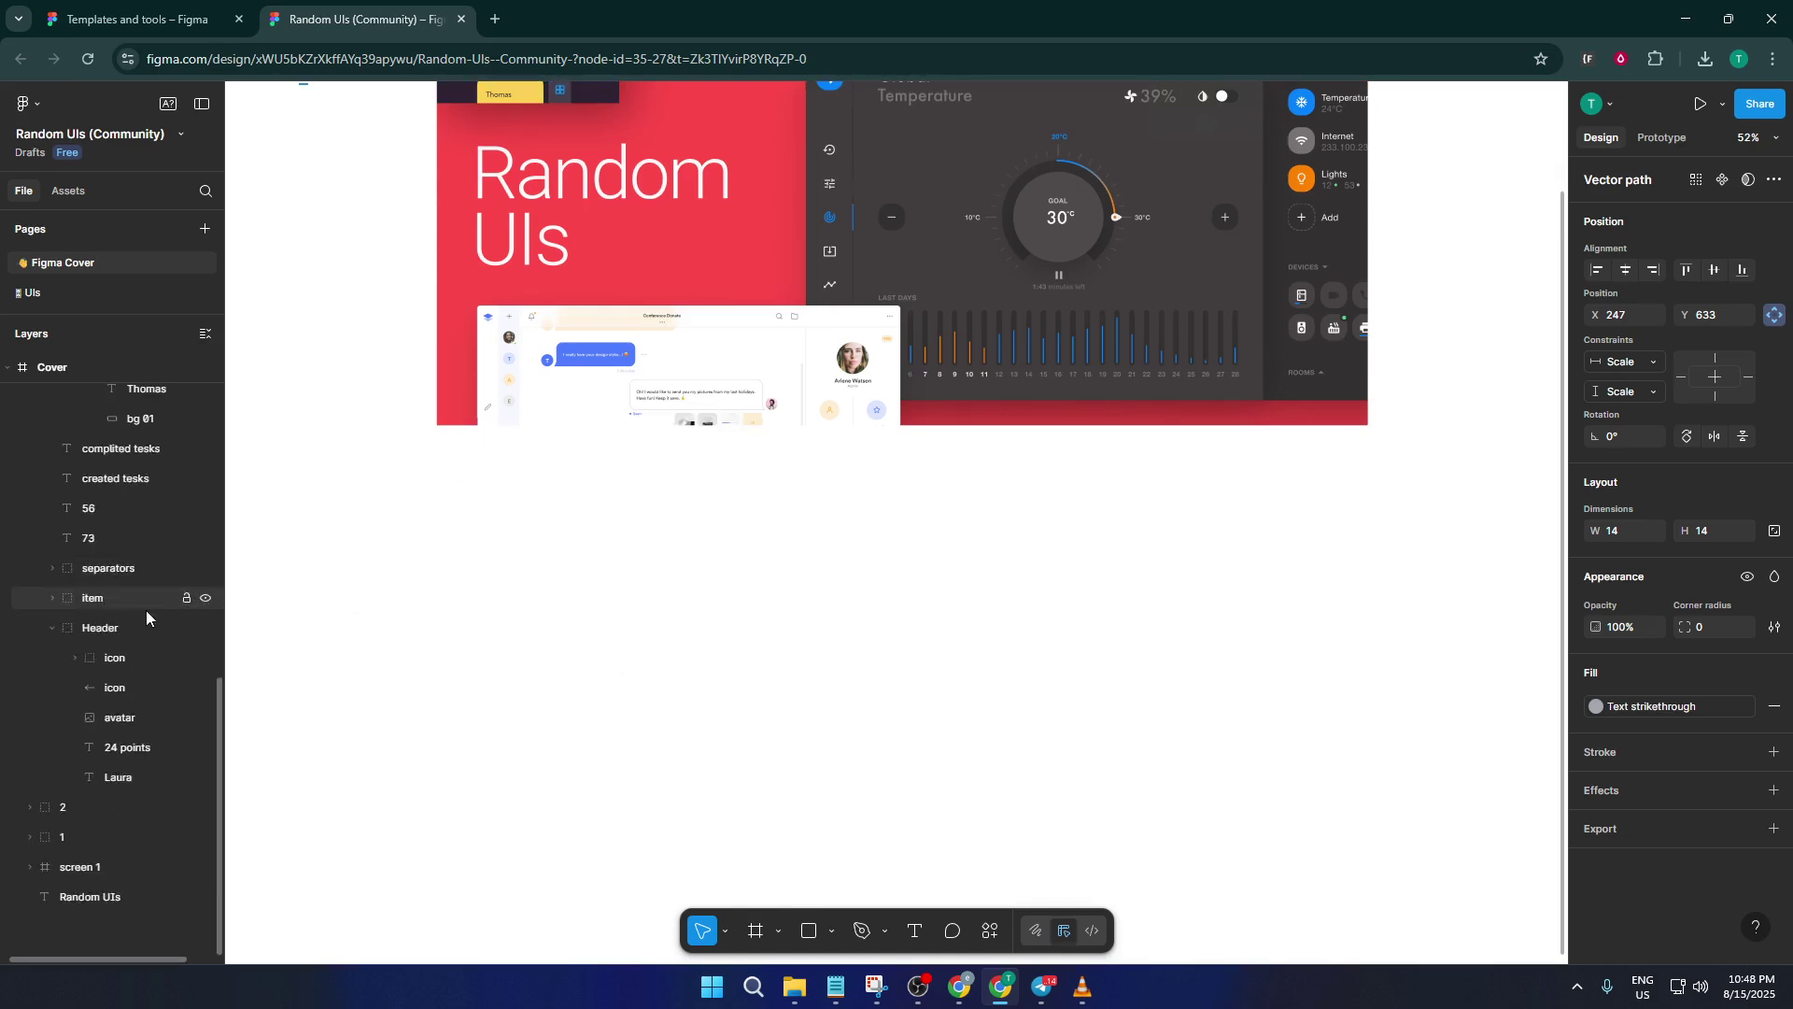
pyautogui.click(27, 810)
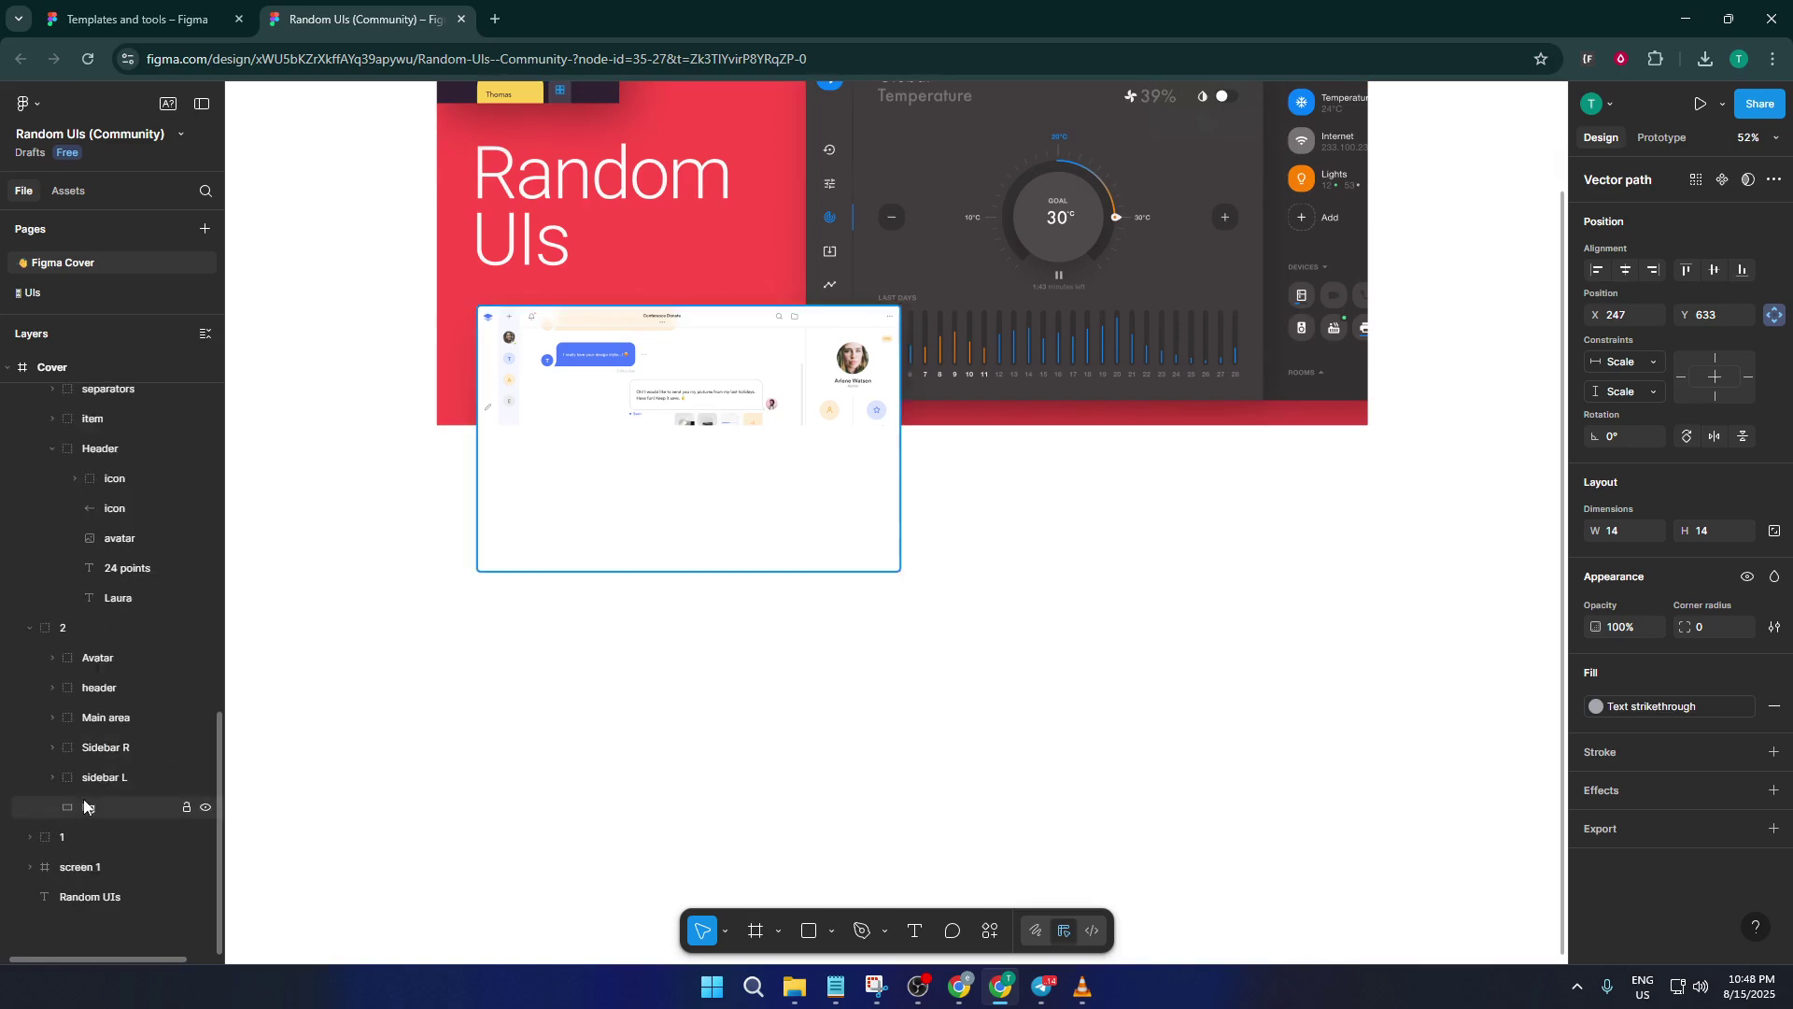
pyautogui.click(30, 837)
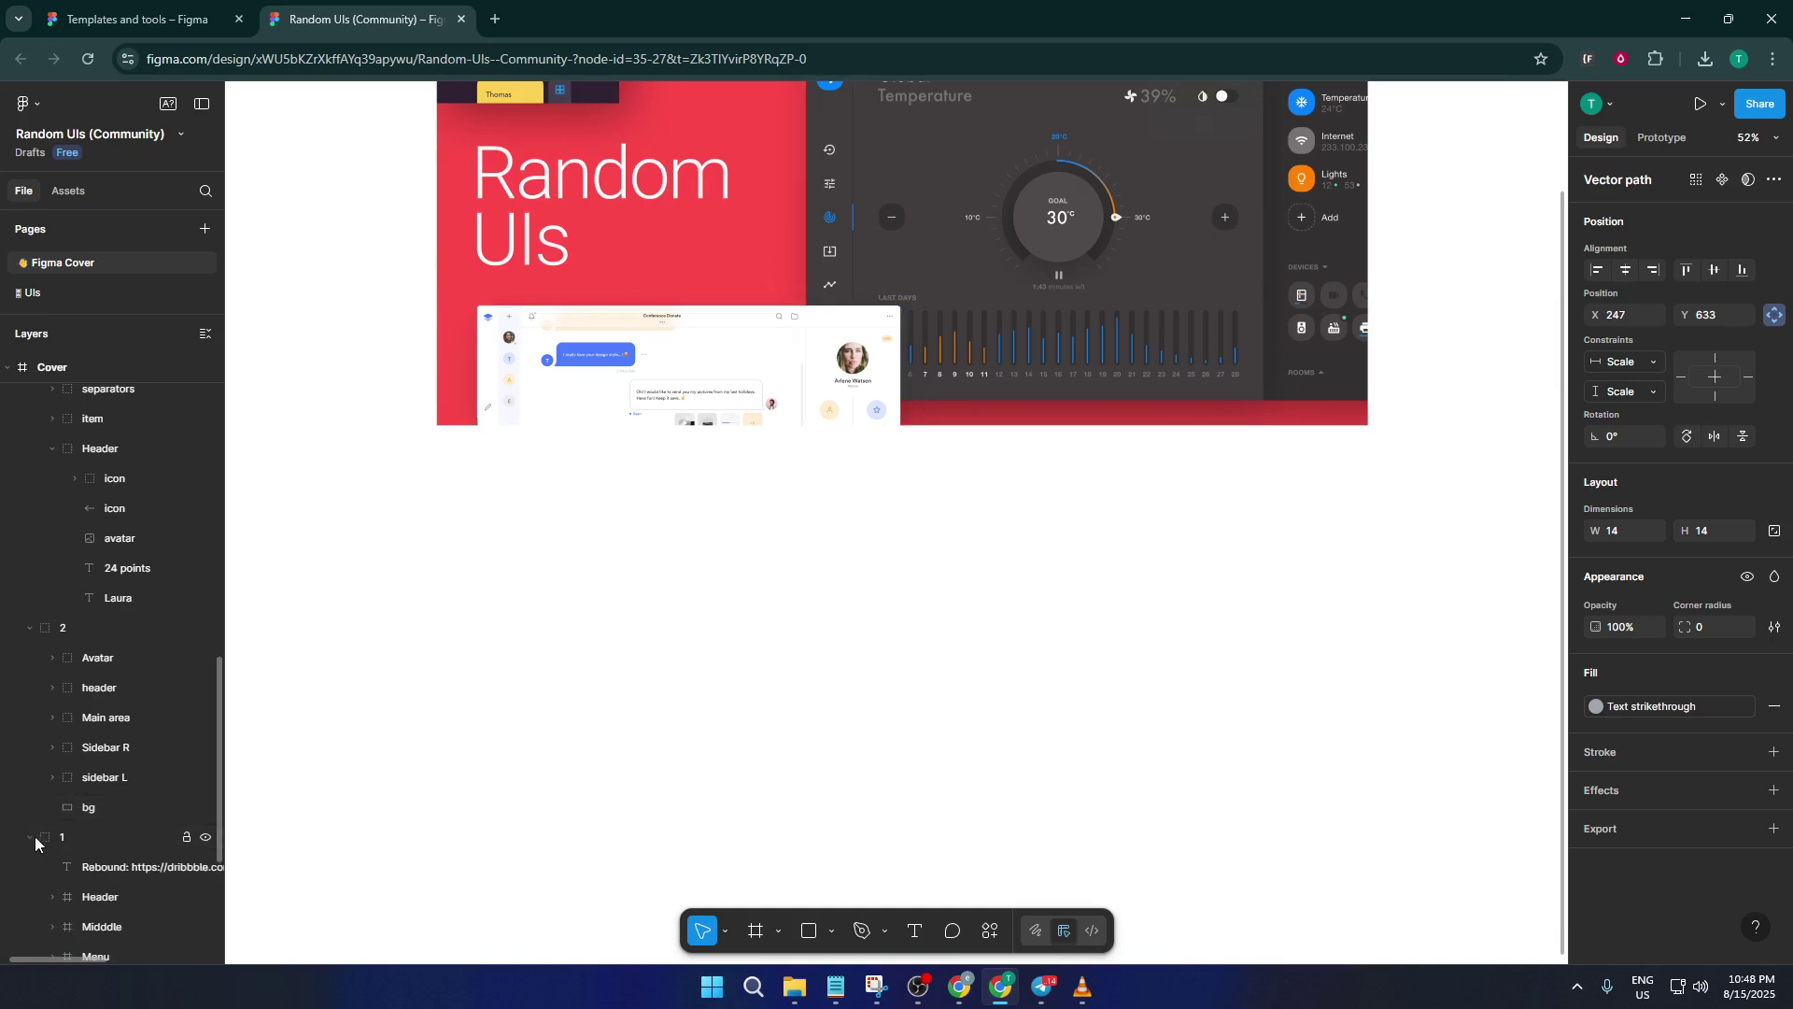
pyautogui.scroll(7, 126, 715)
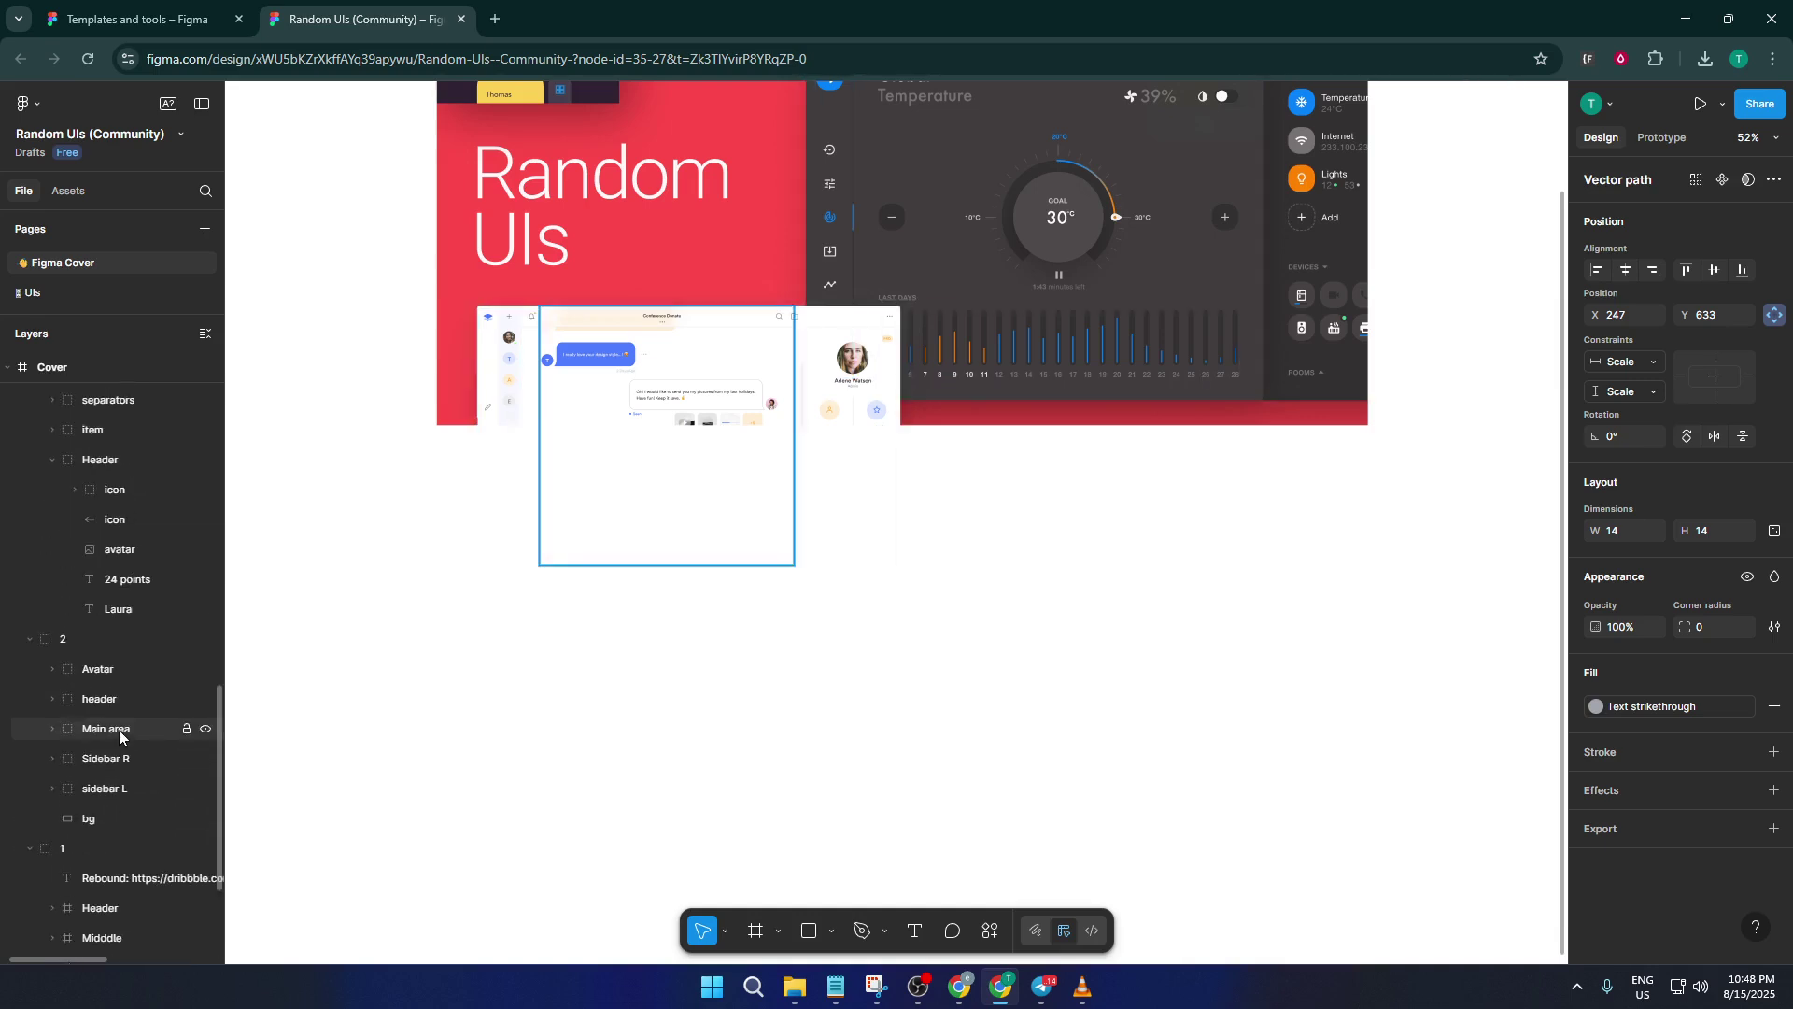
pyautogui.scroll(5, 119, 736)
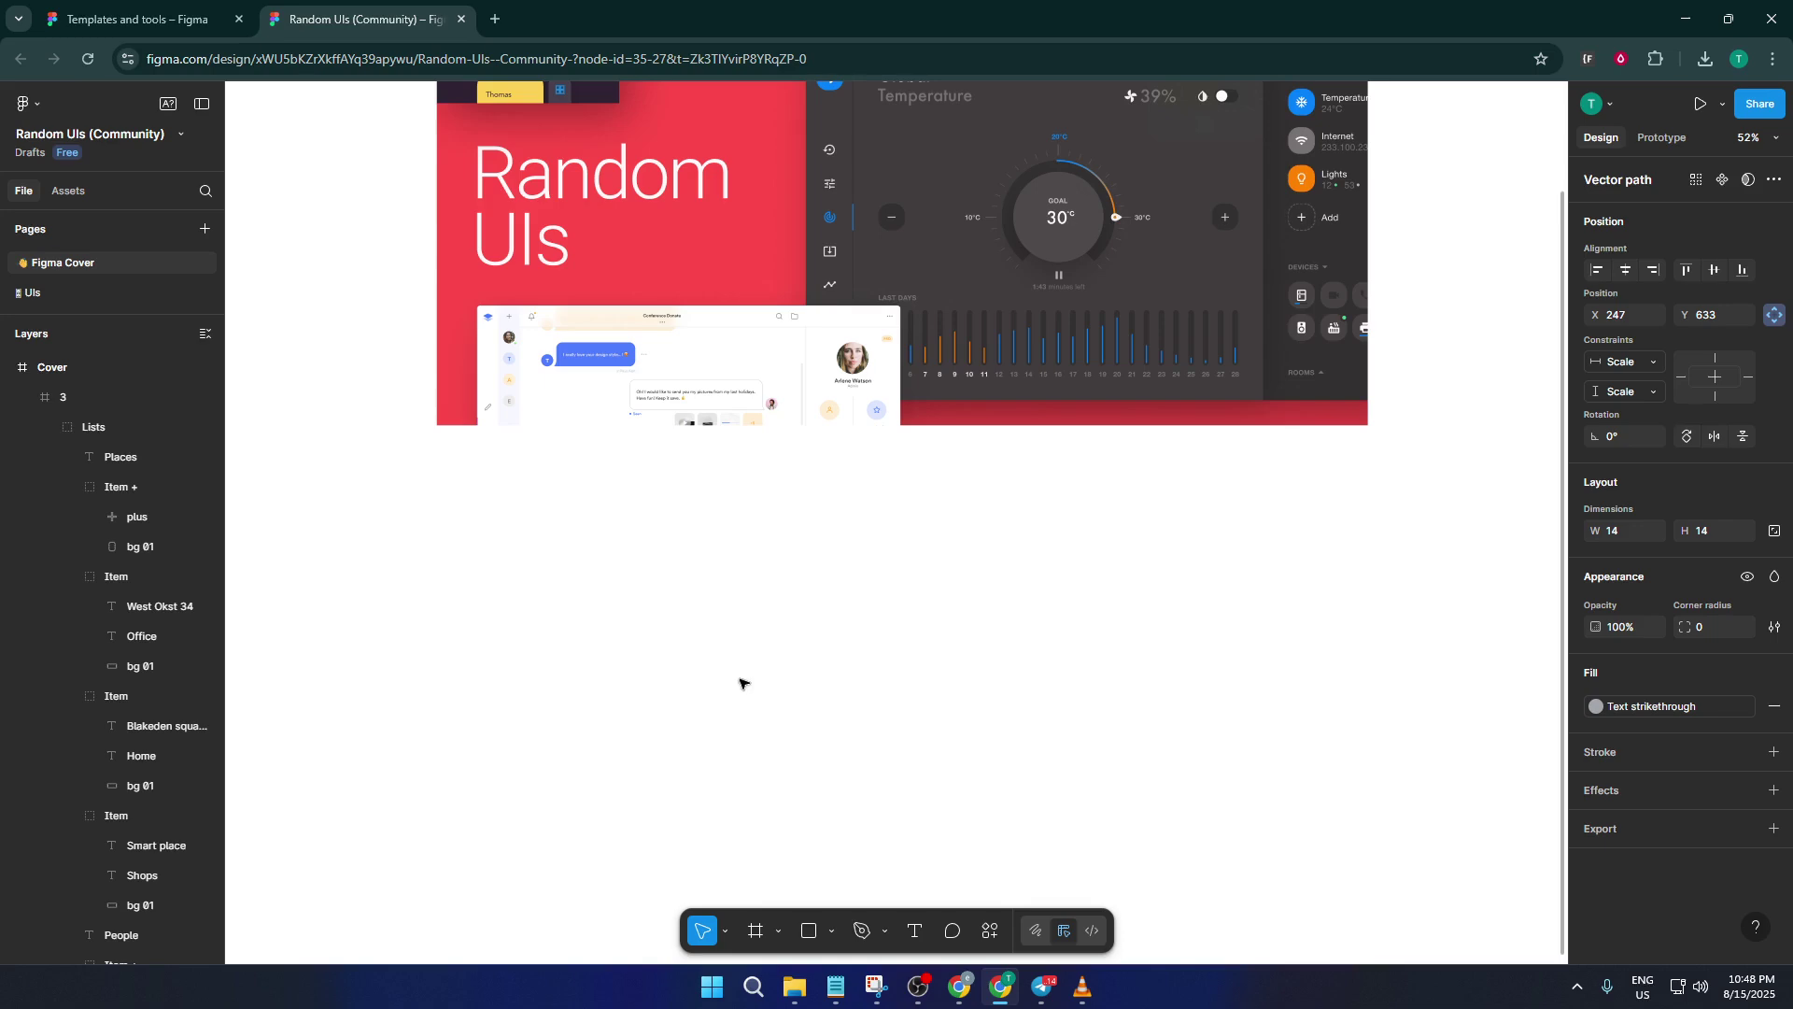
# Step: Search the plugins and widgets for "style finder" and run the Style Finder plugin
pyautogui.click(992, 931)
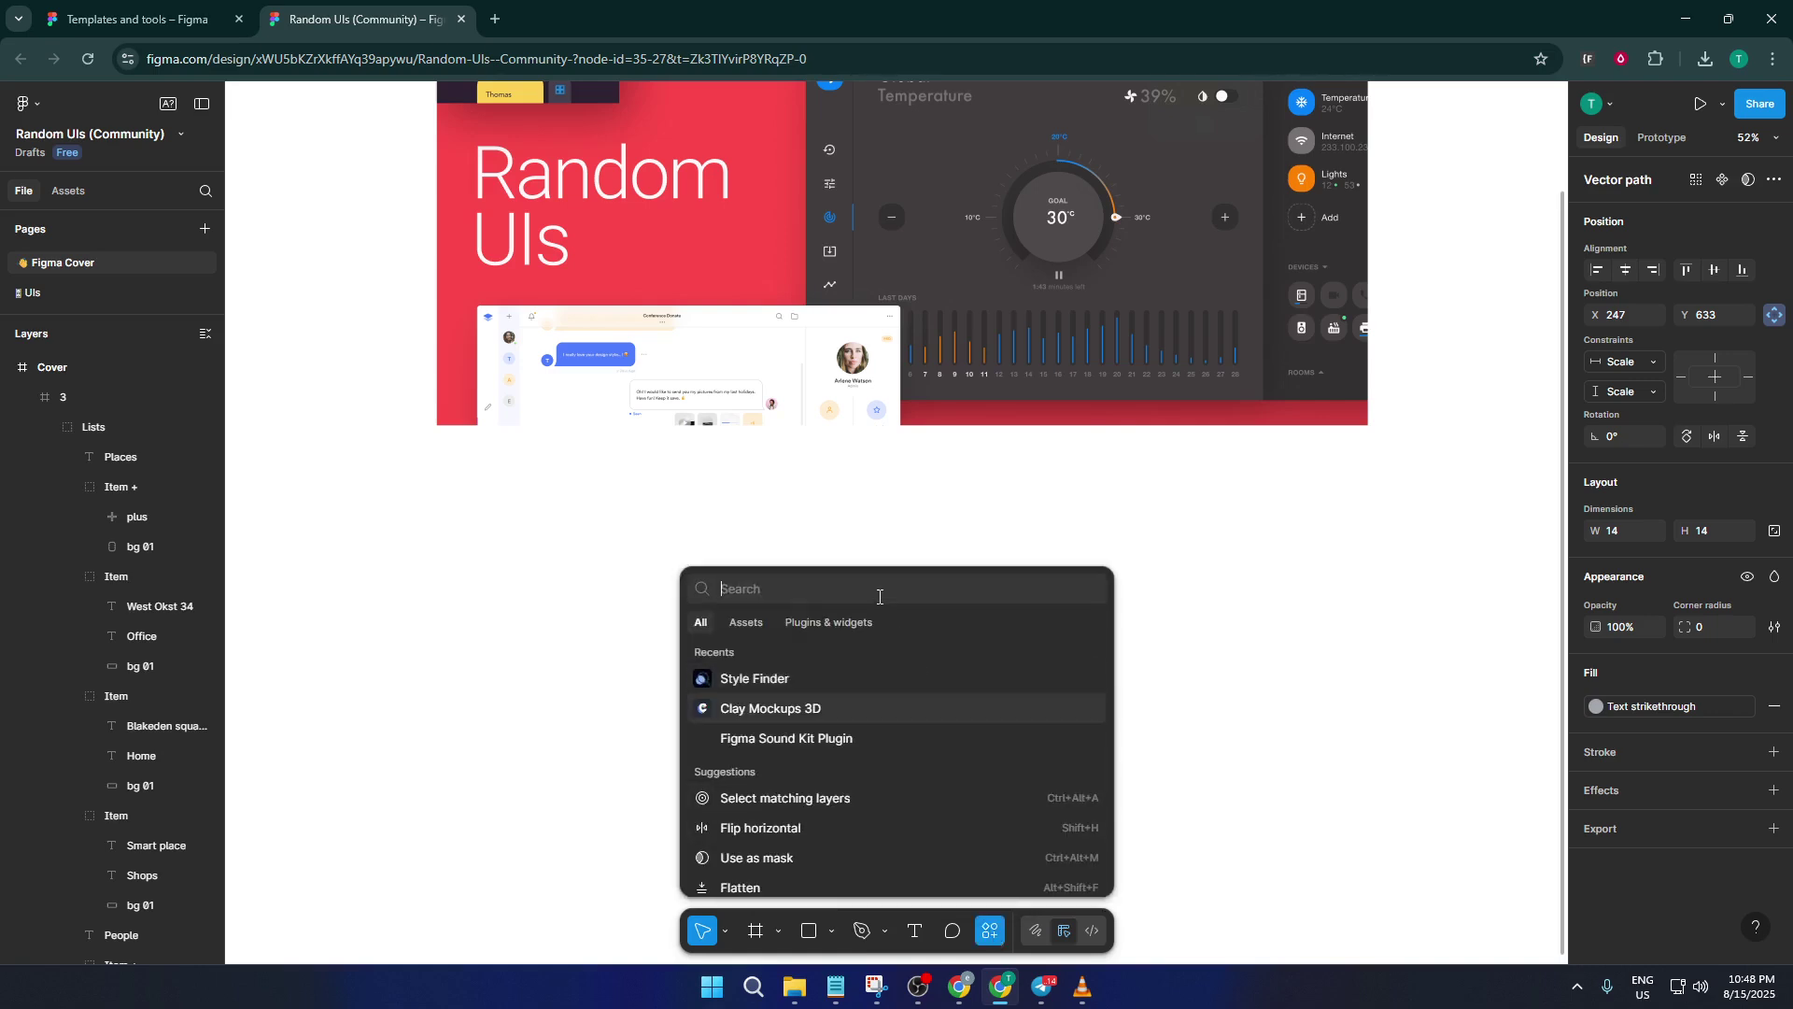
pyautogui.click(834, 614)
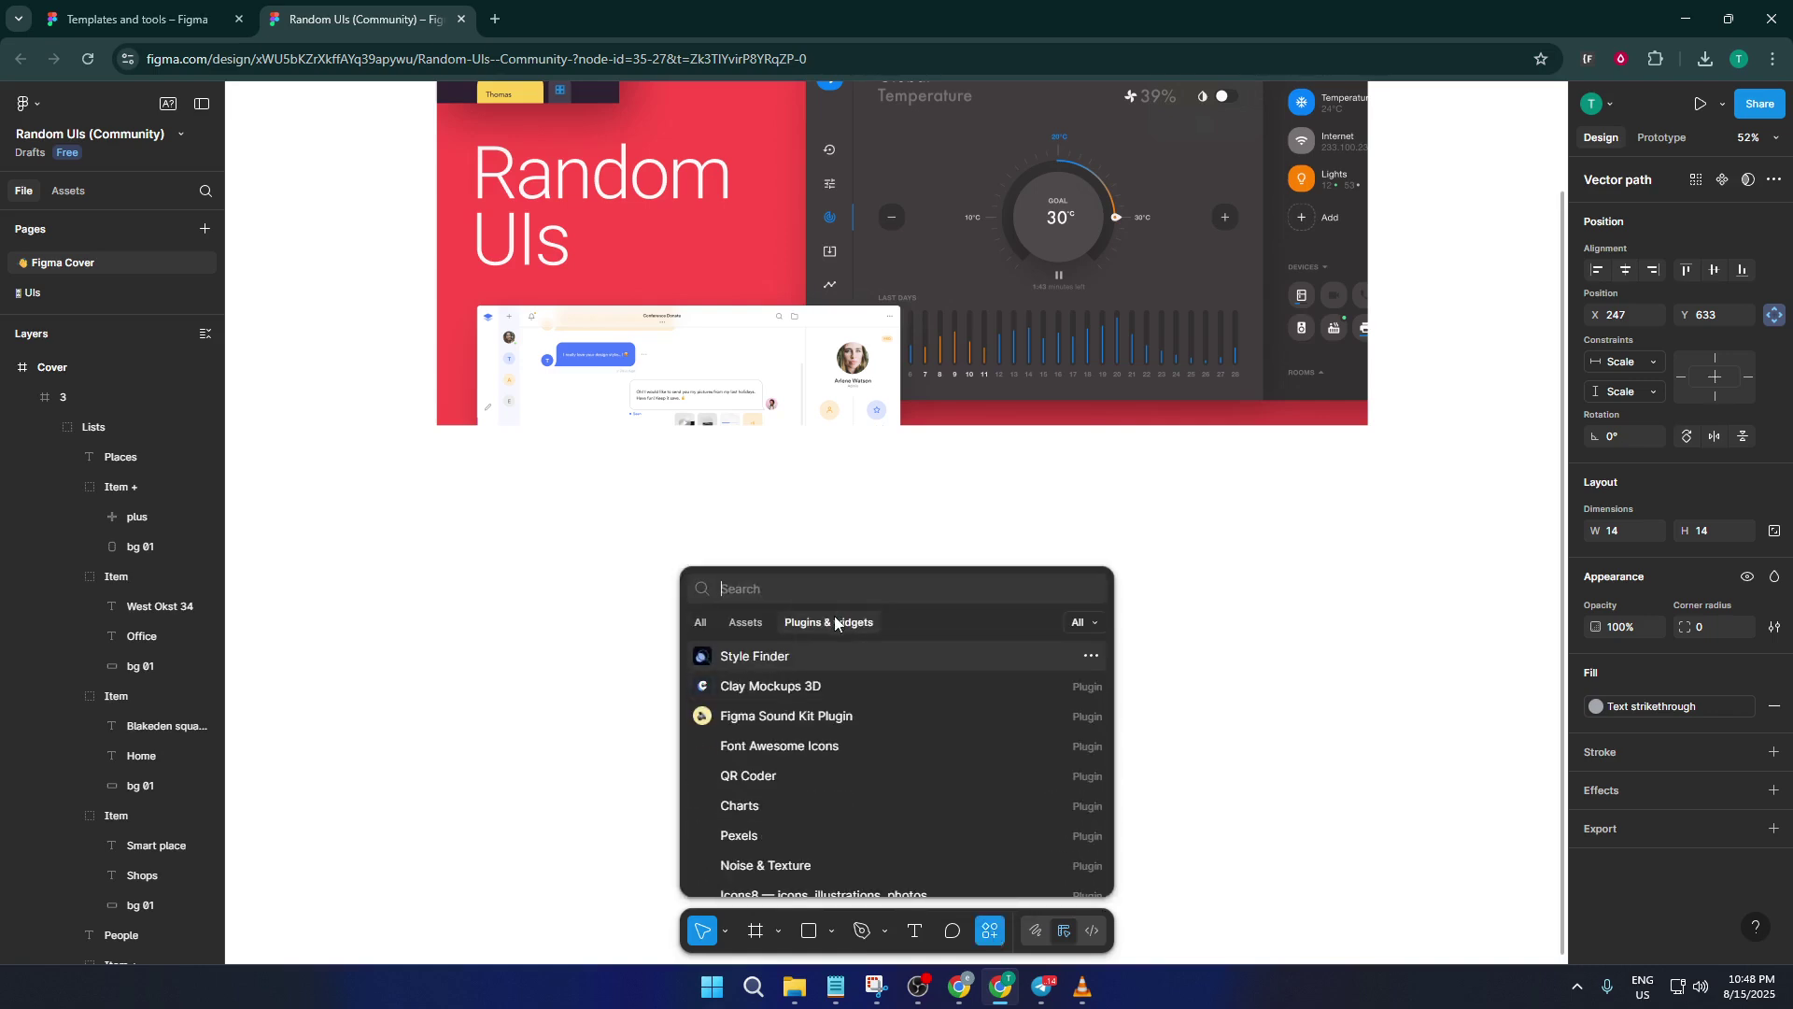
pyautogui.write('style')
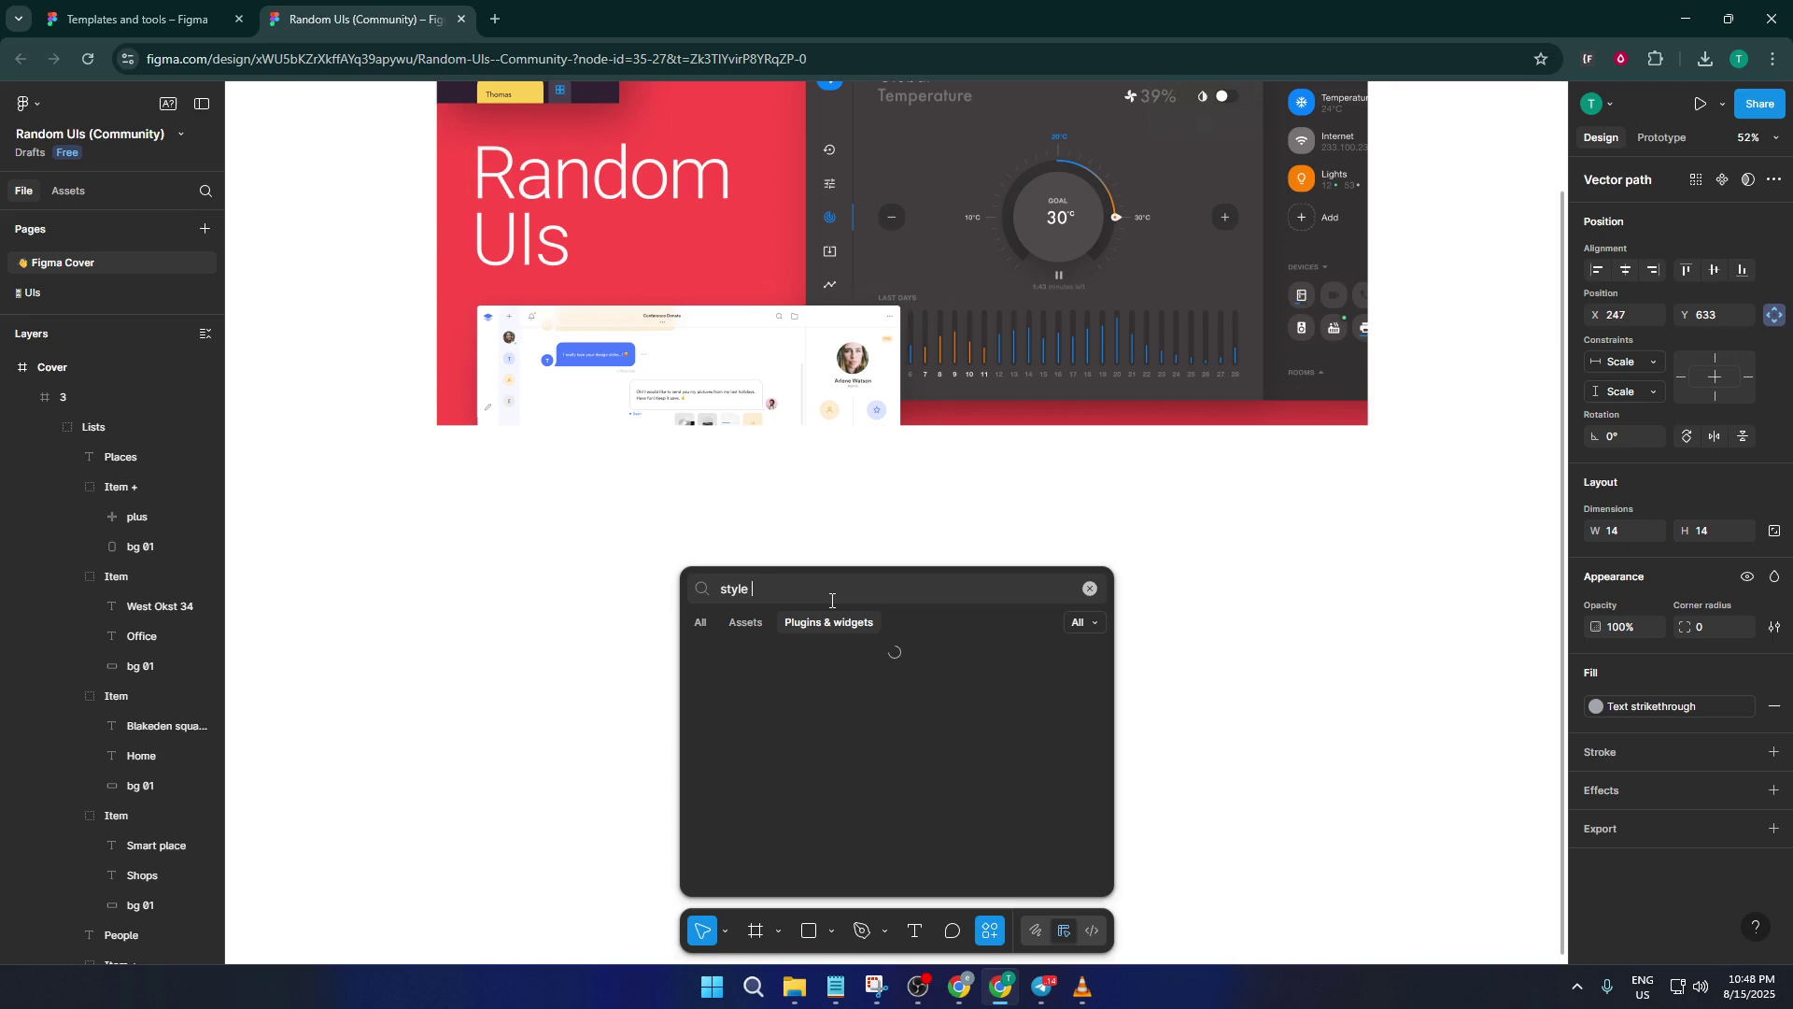
pyautogui.write(' finder')
pyautogui.click(748, 657)
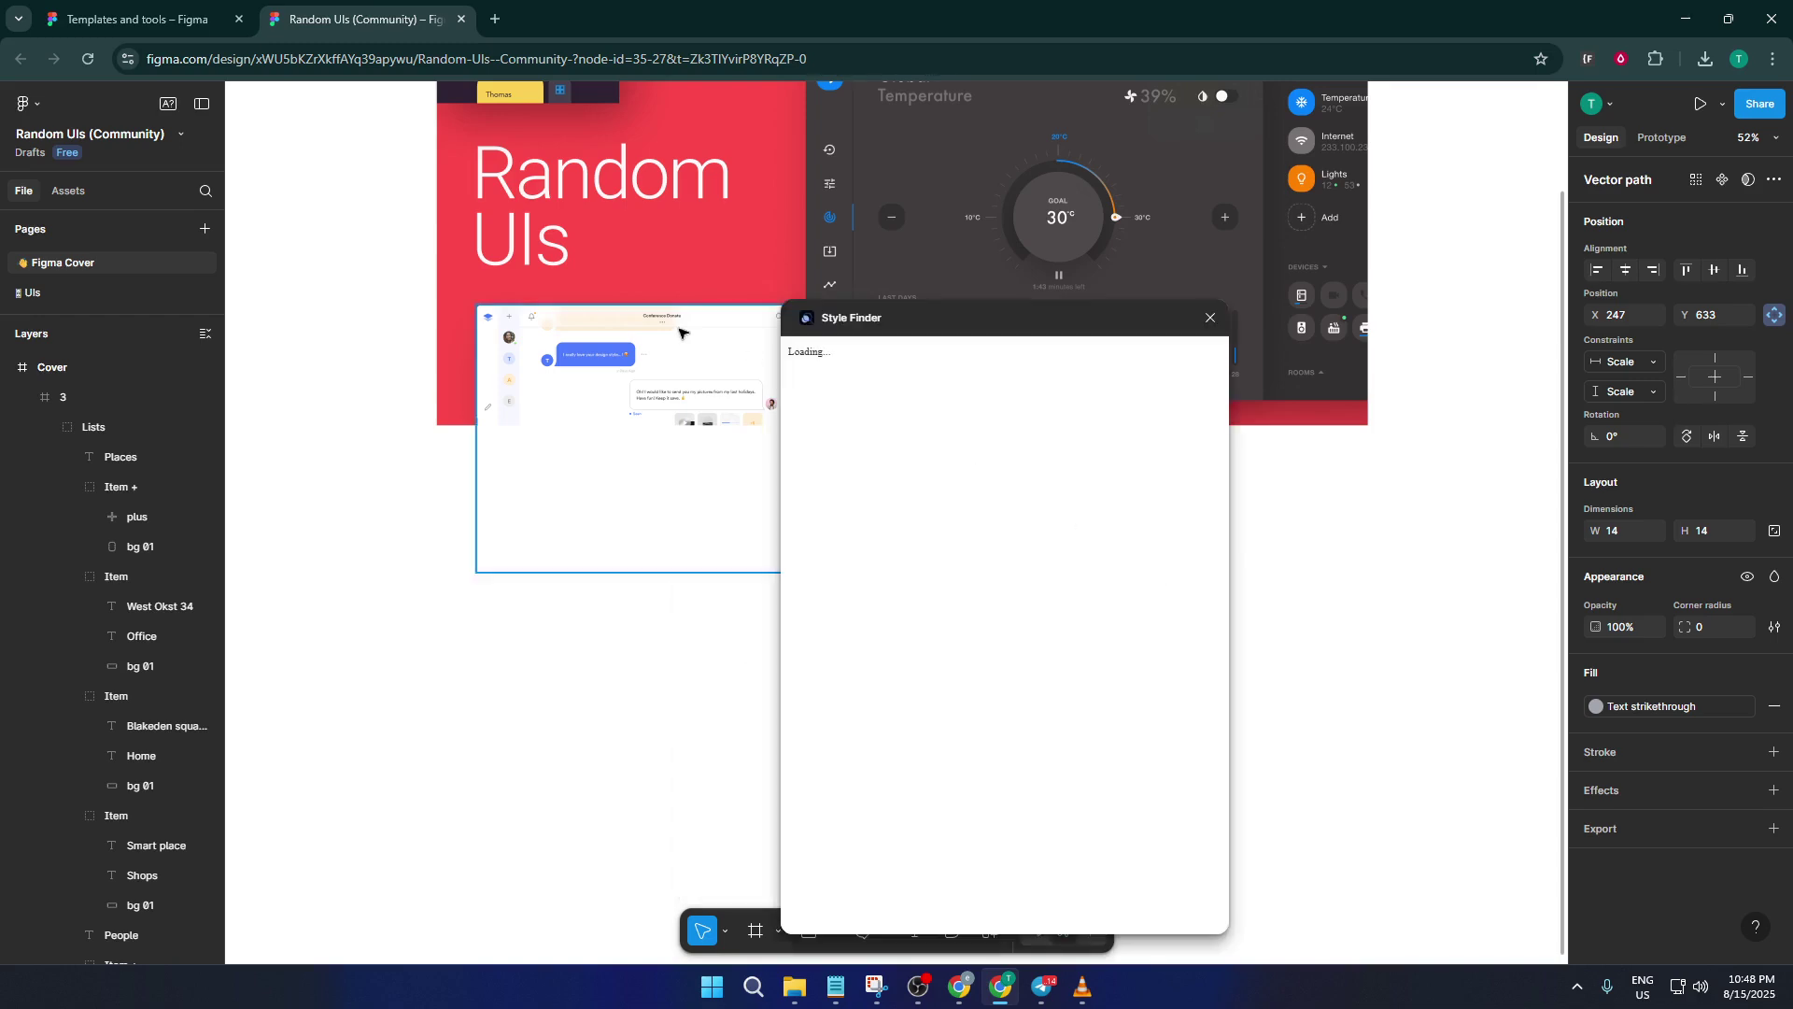
# Step: Bring the Cover frame into view and move the Style Finder window so it covers less of the design
pyautogui.scroll(5, 663, 471)
pyautogui.scroll(1, 663, 479)
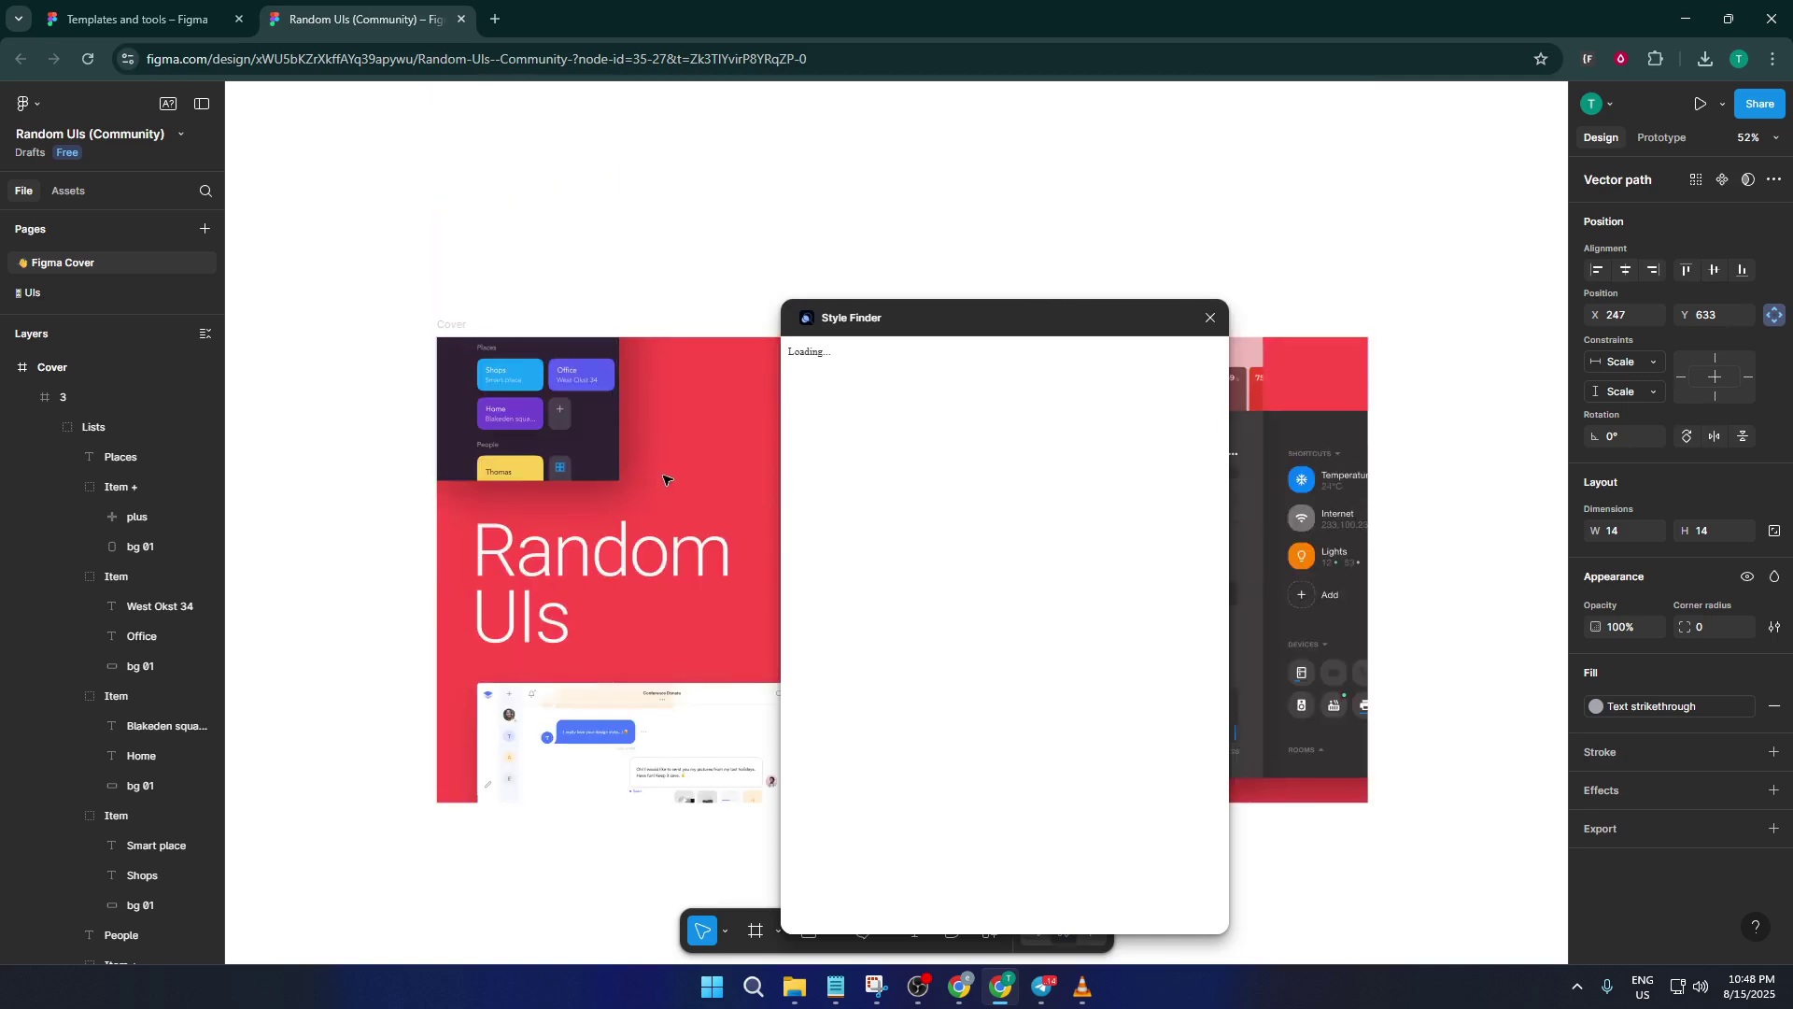
pyautogui.scroll(-1, 667, 477)
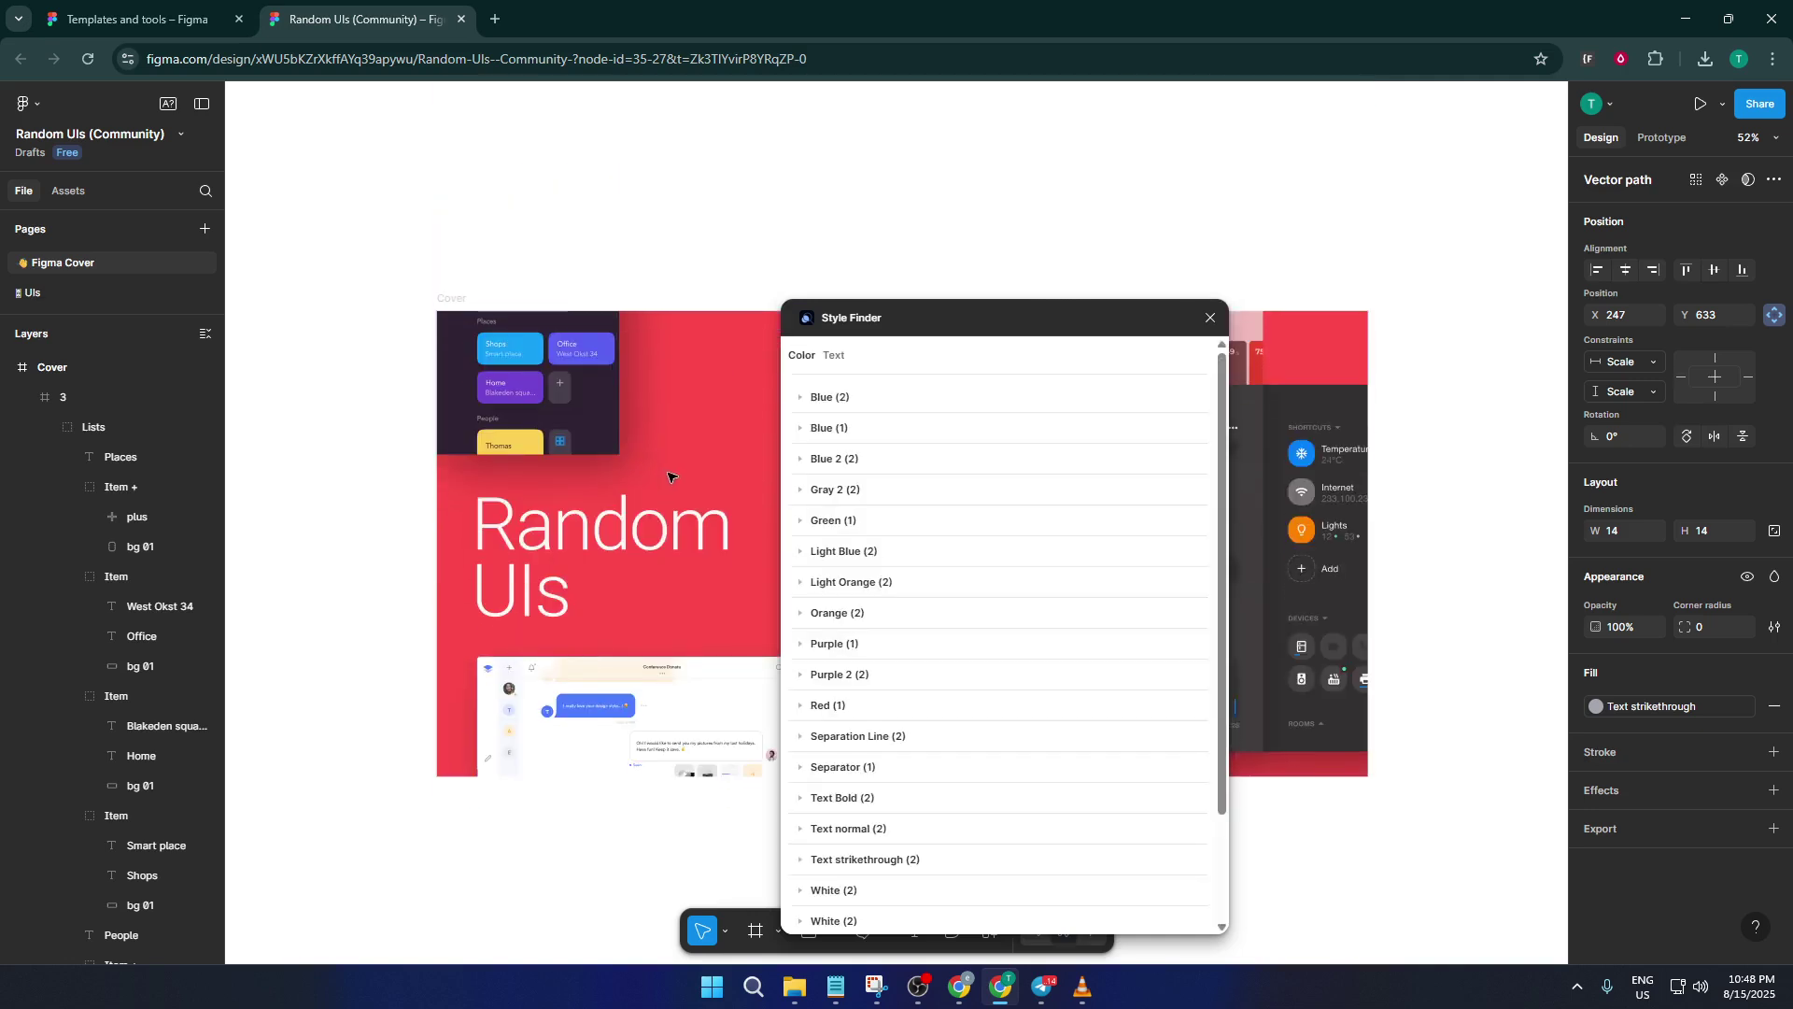
pyautogui.moveTo(997, 309); pyautogui.dragTo(1232, 219)
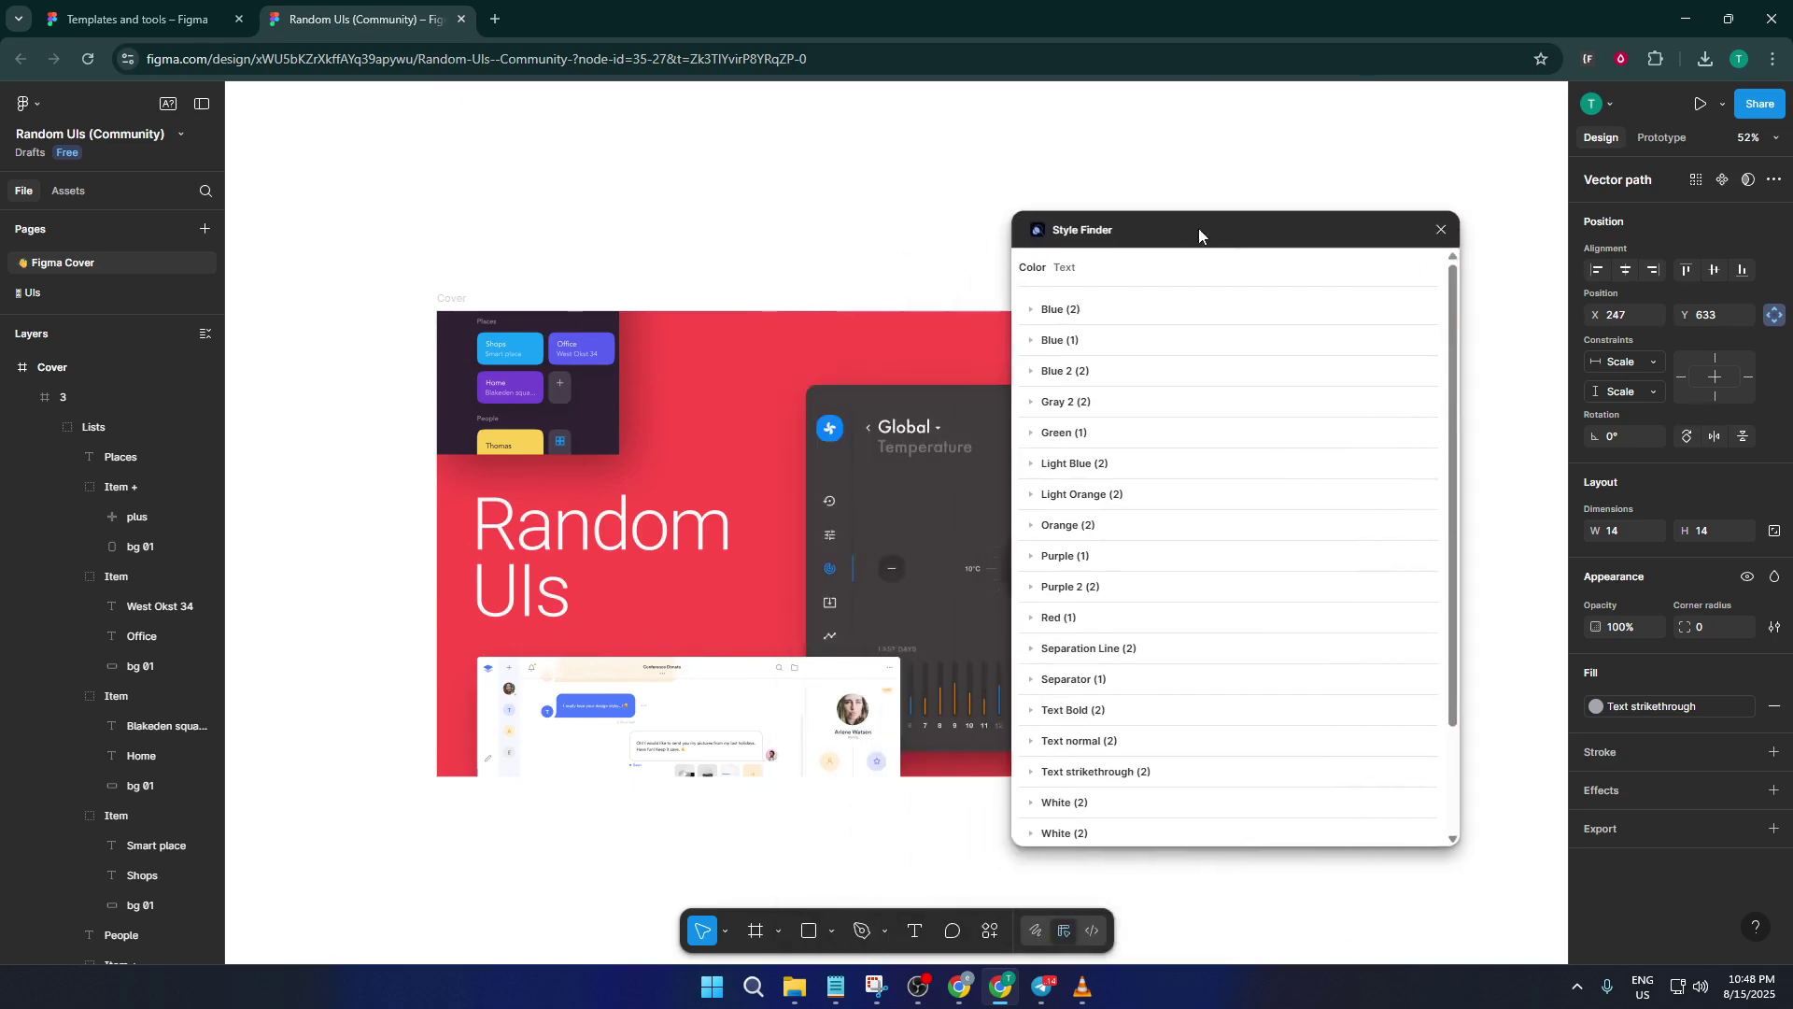
# Step: Compare the color styles and text styles listed in Style Finder, finishing on the text styles
pyautogui.click(1073, 267)
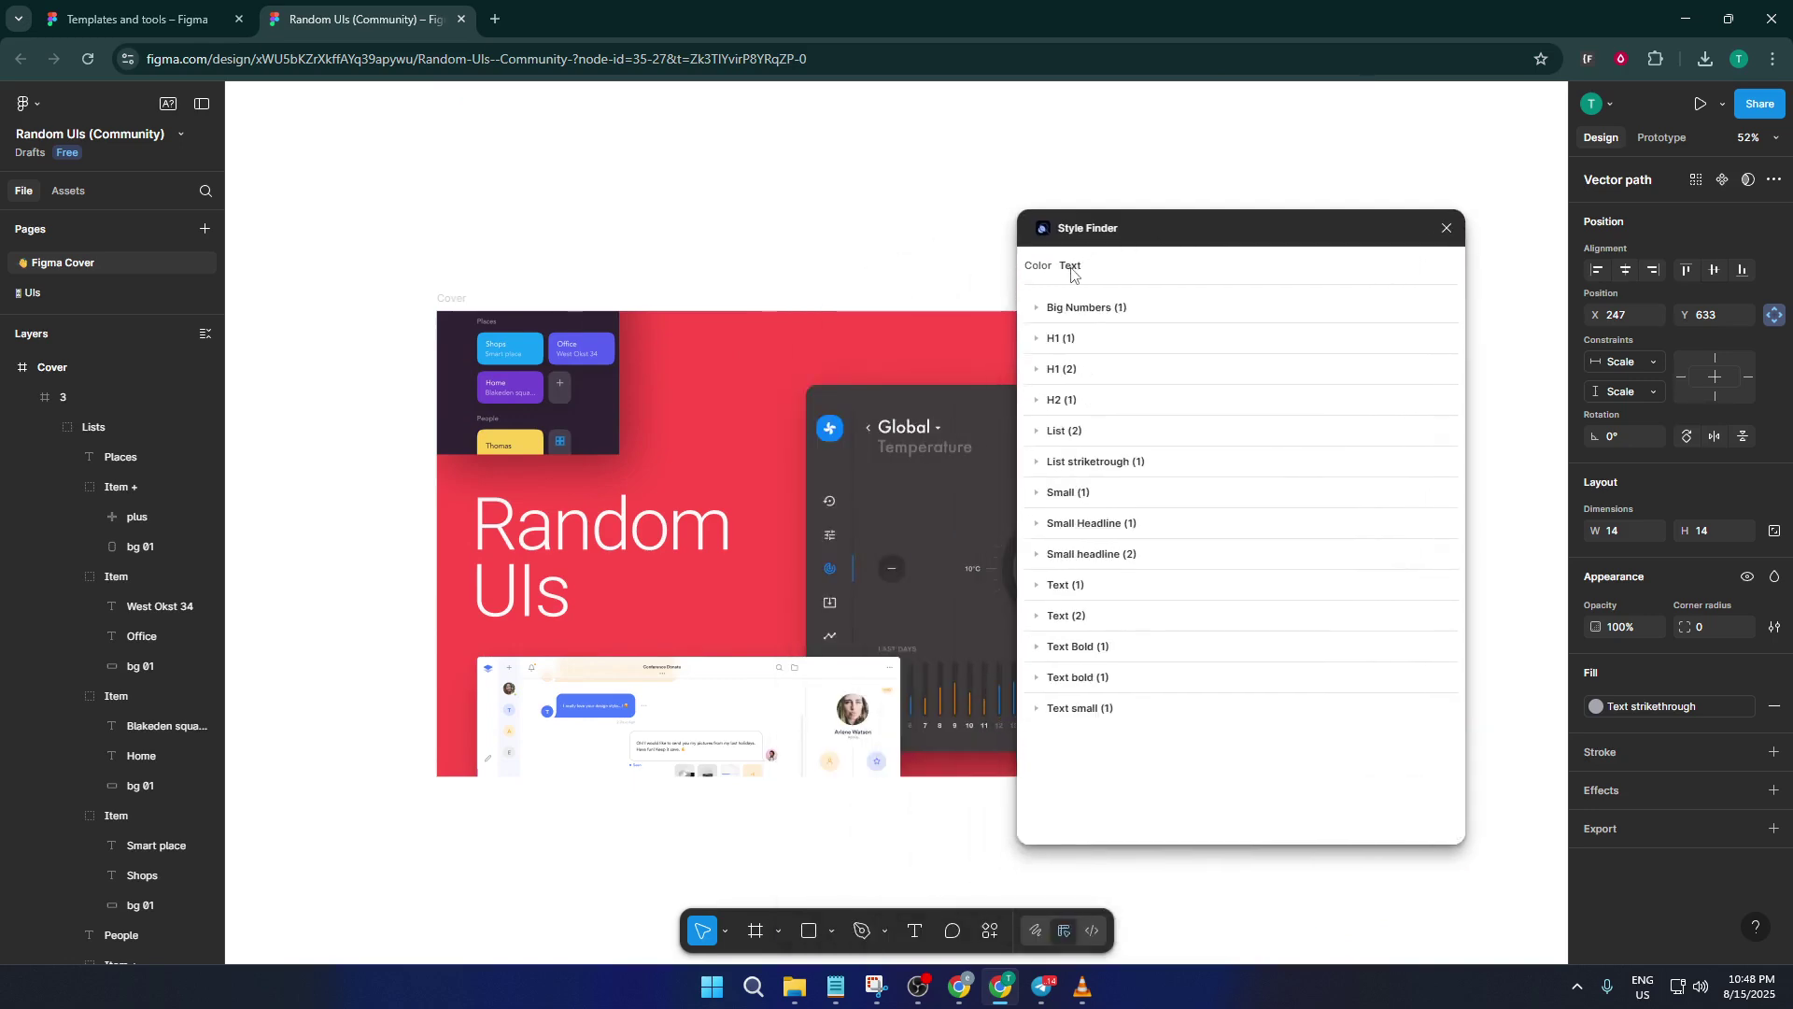
pyautogui.click(1040, 269)
pyautogui.click(1061, 270)
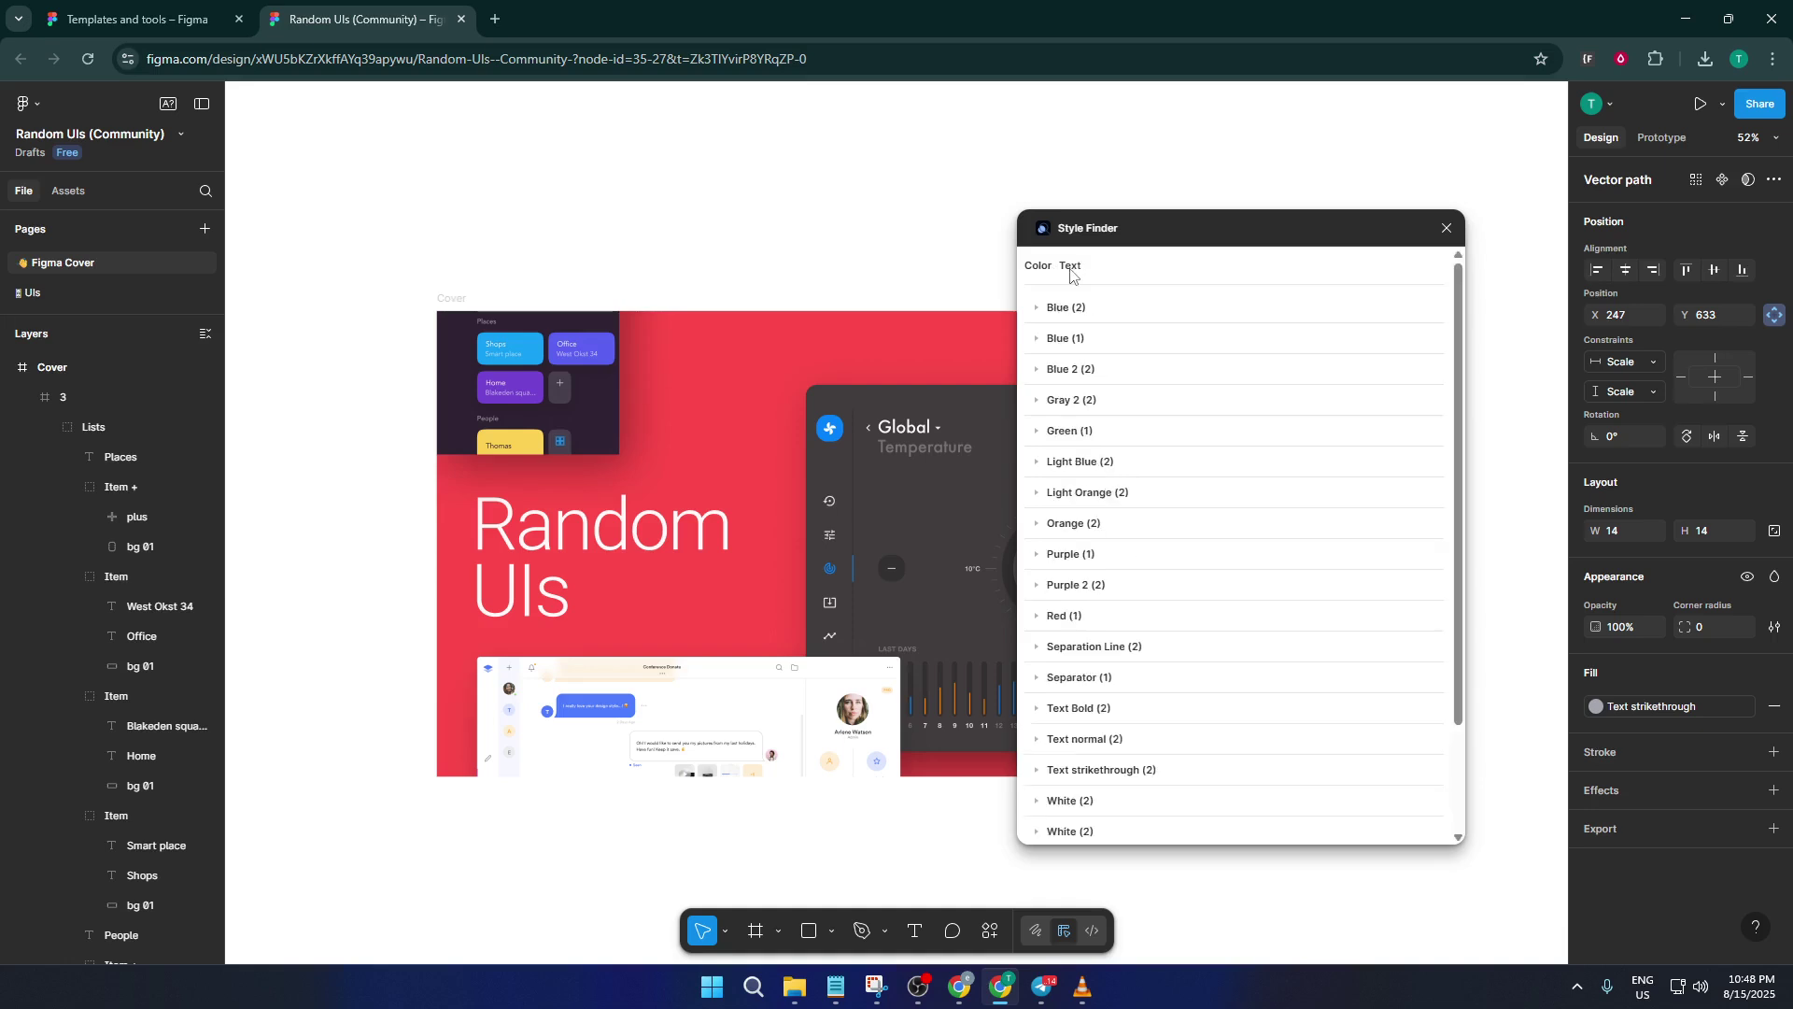
pyautogui.click(1039, 268)
pyautogui.click(1070, 267)
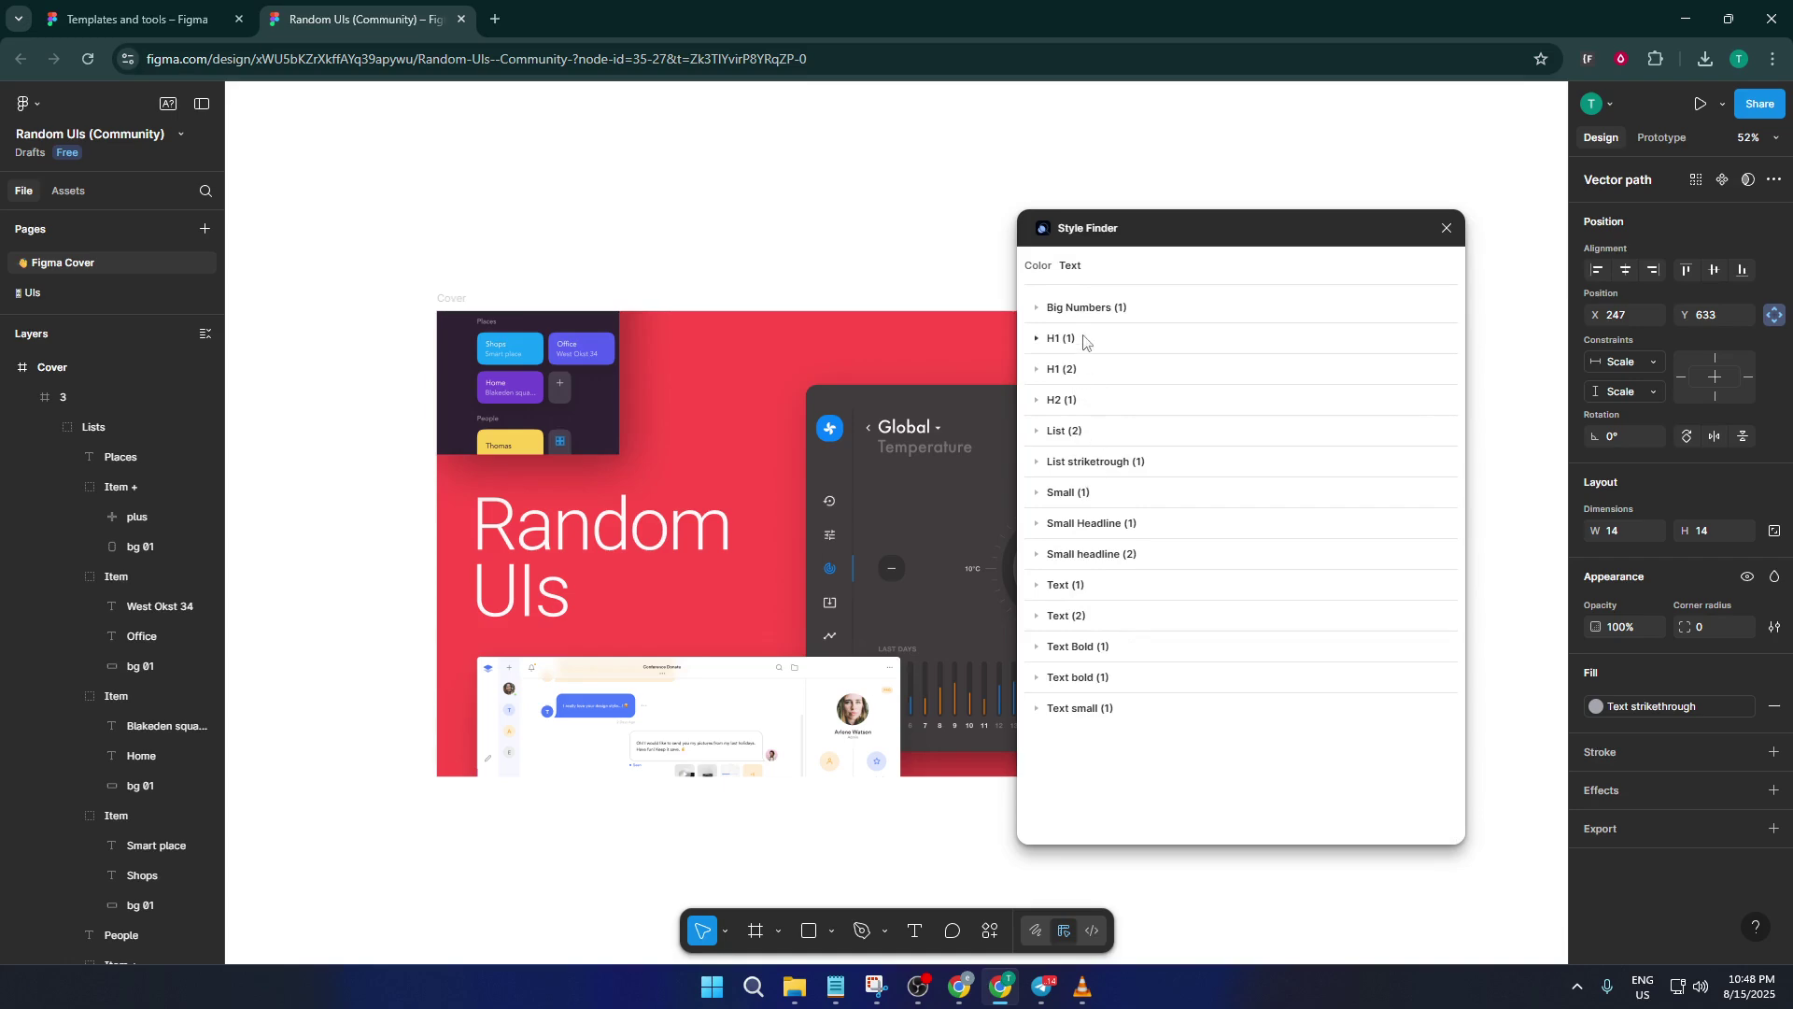
# Step: Expand the Big Numbers text style and its UIs page, and locate the first listed text layer on the canvas
pyautogui.click(1037, 308)
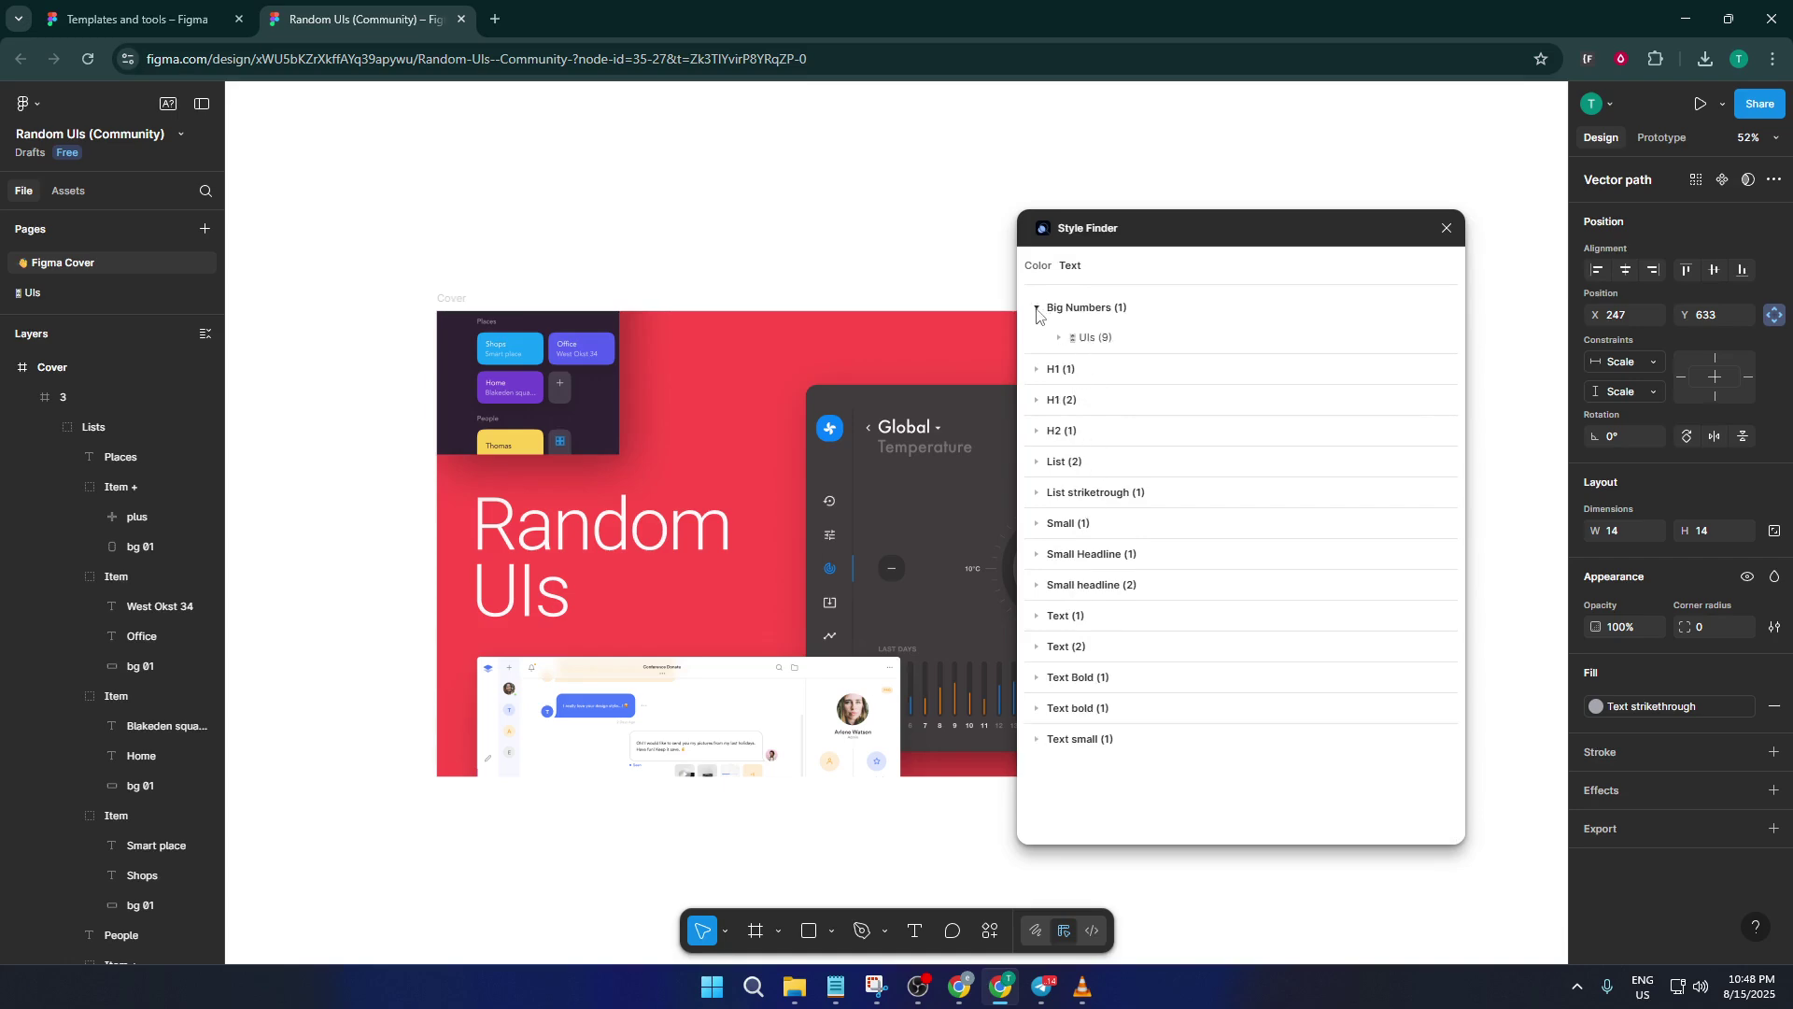
pyautogui.click(1083, 340)
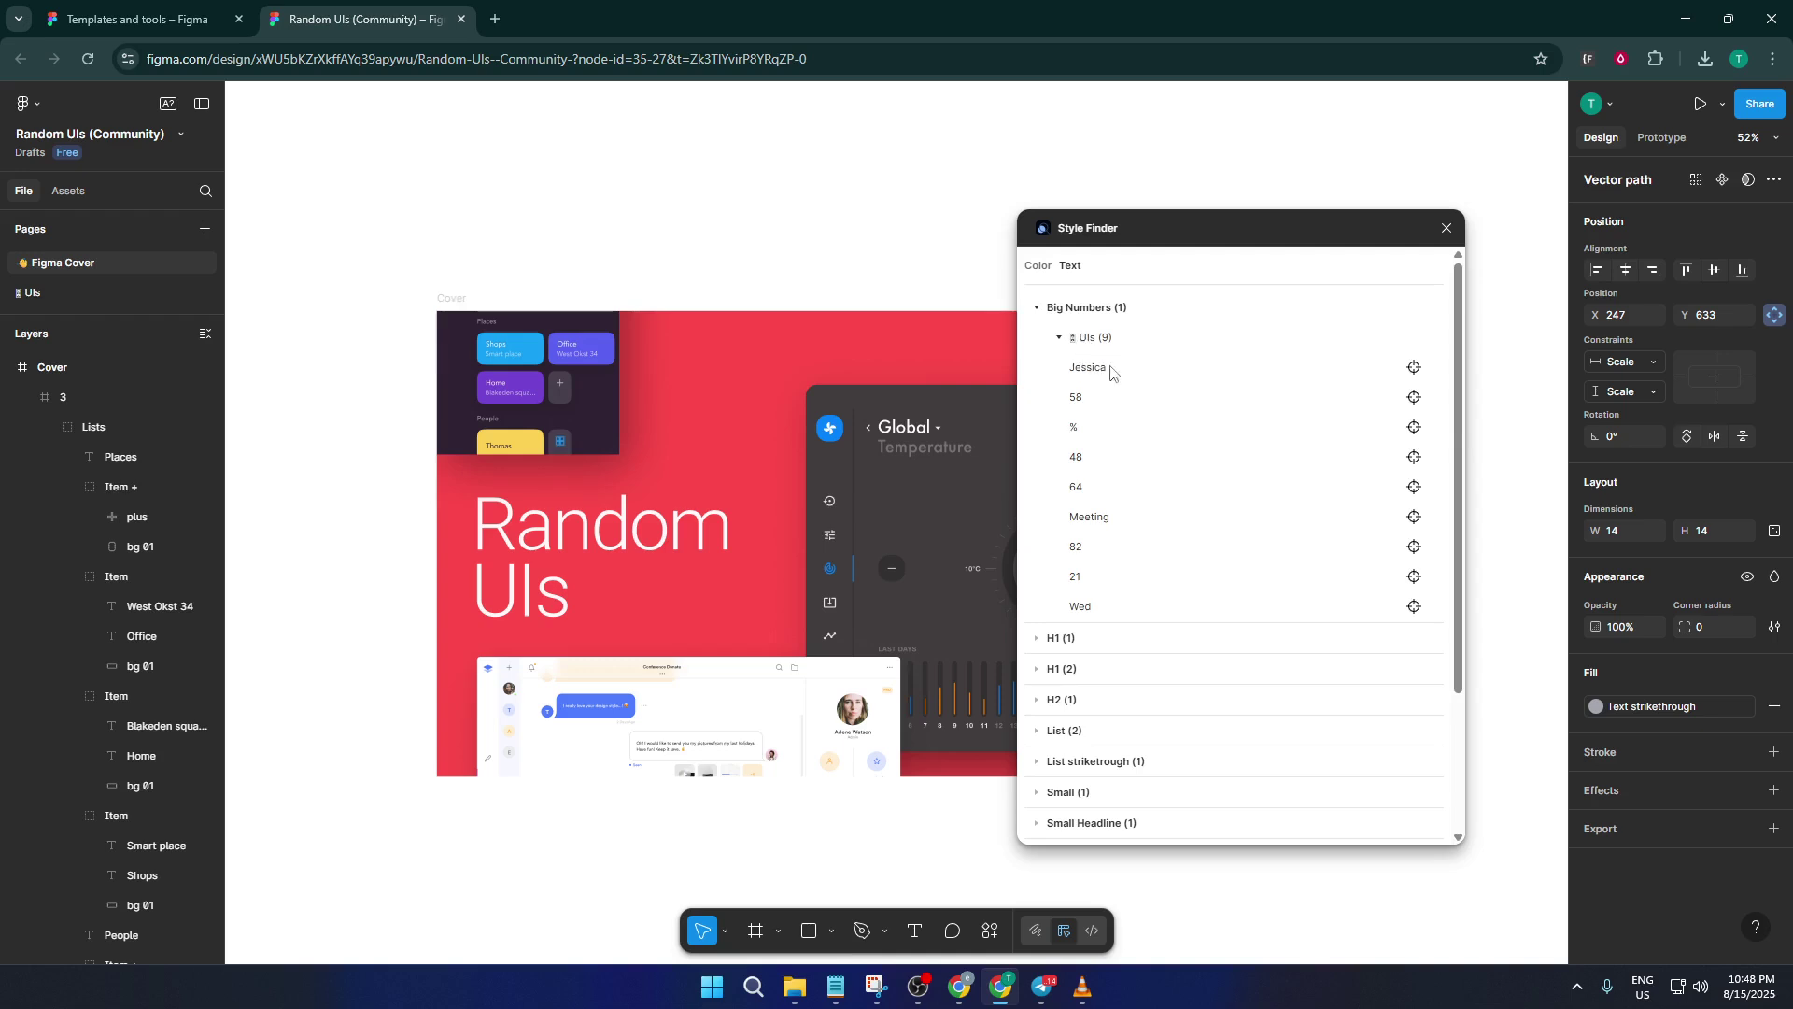
pyautogui.click(1415, 369)
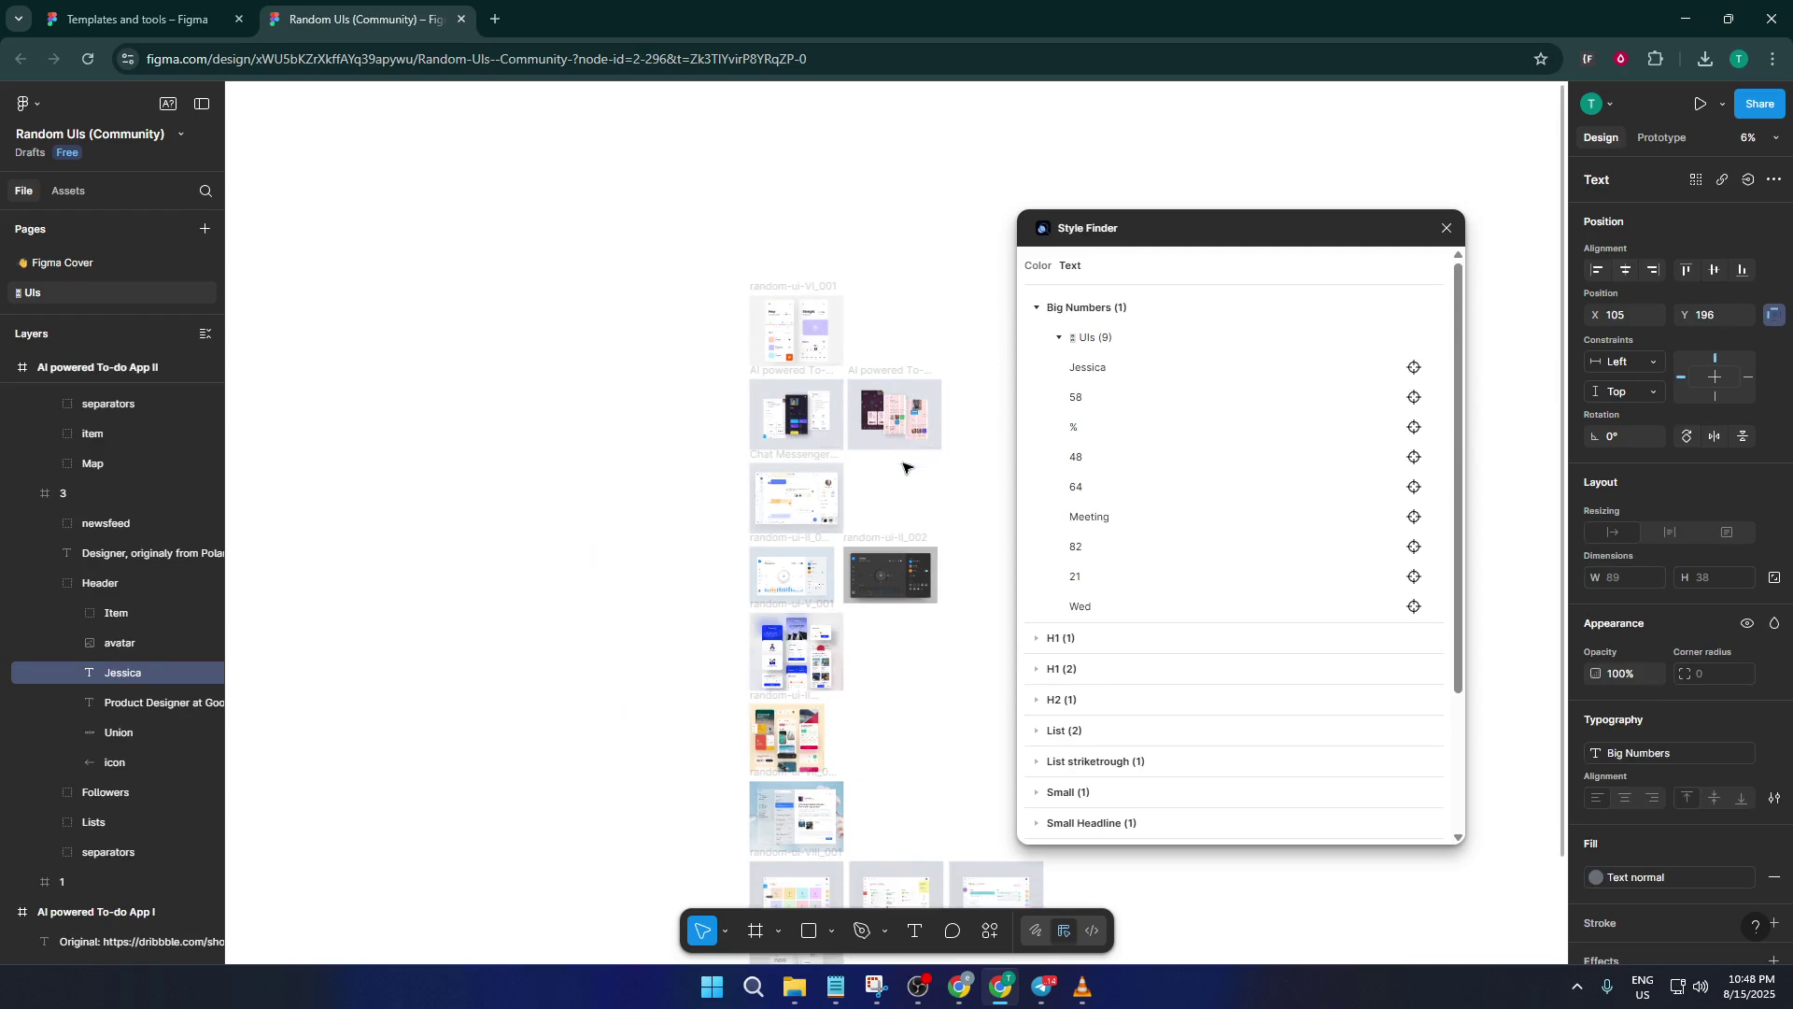
# Step: Clear the selection and examine the AI powered To-do App II frame where the located text layer sits
pyautogui.scroll(5, 822, 457)
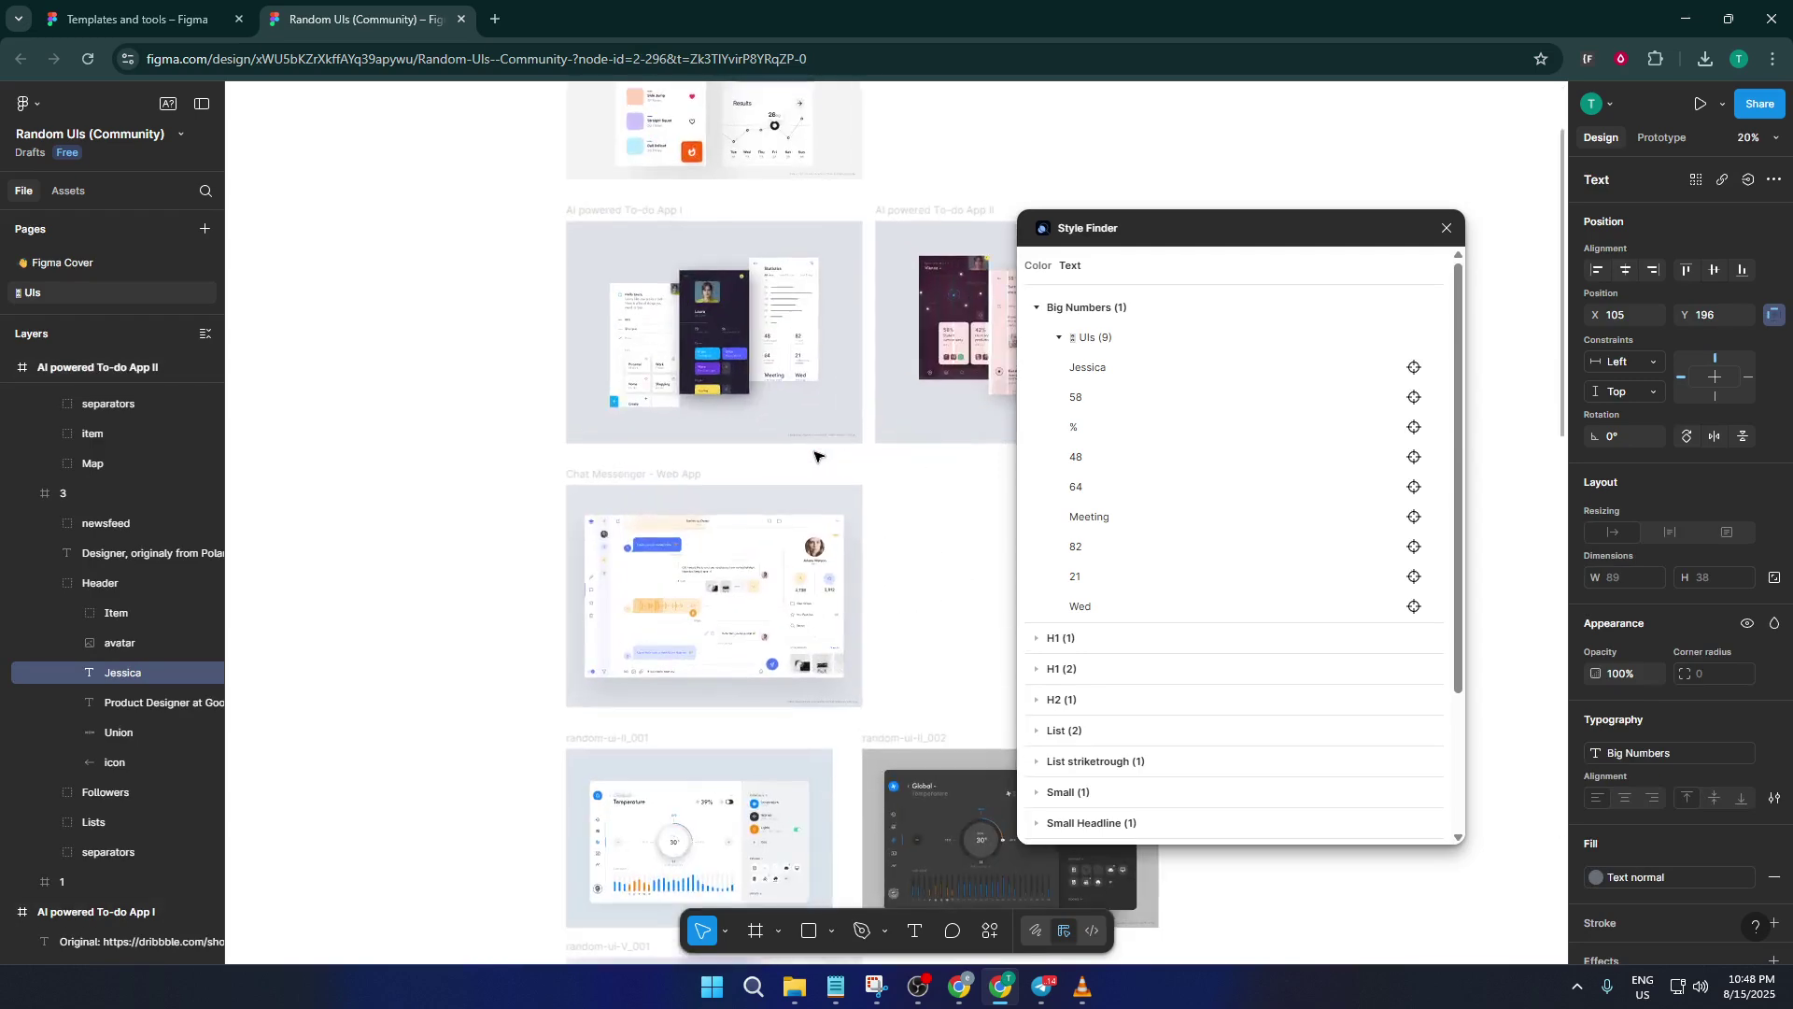
pyautogui.scroll(-4, 860, 447)
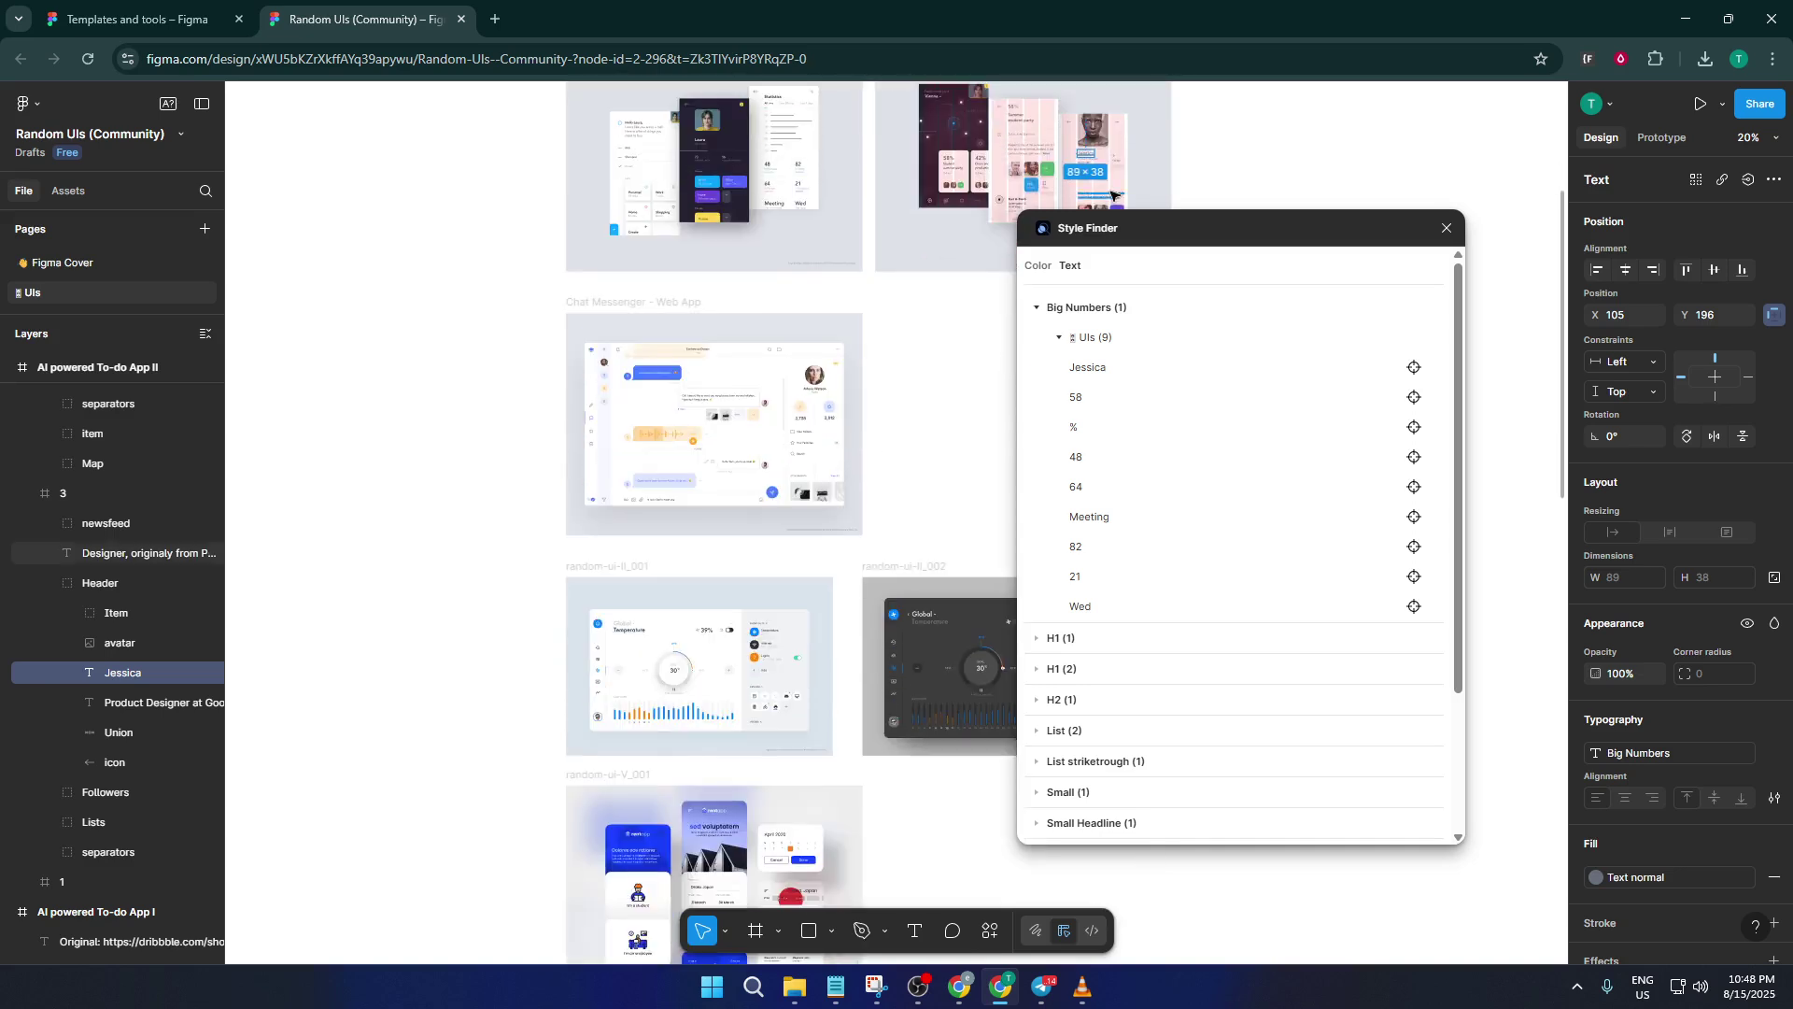
pyautogui.click(1254, 193)
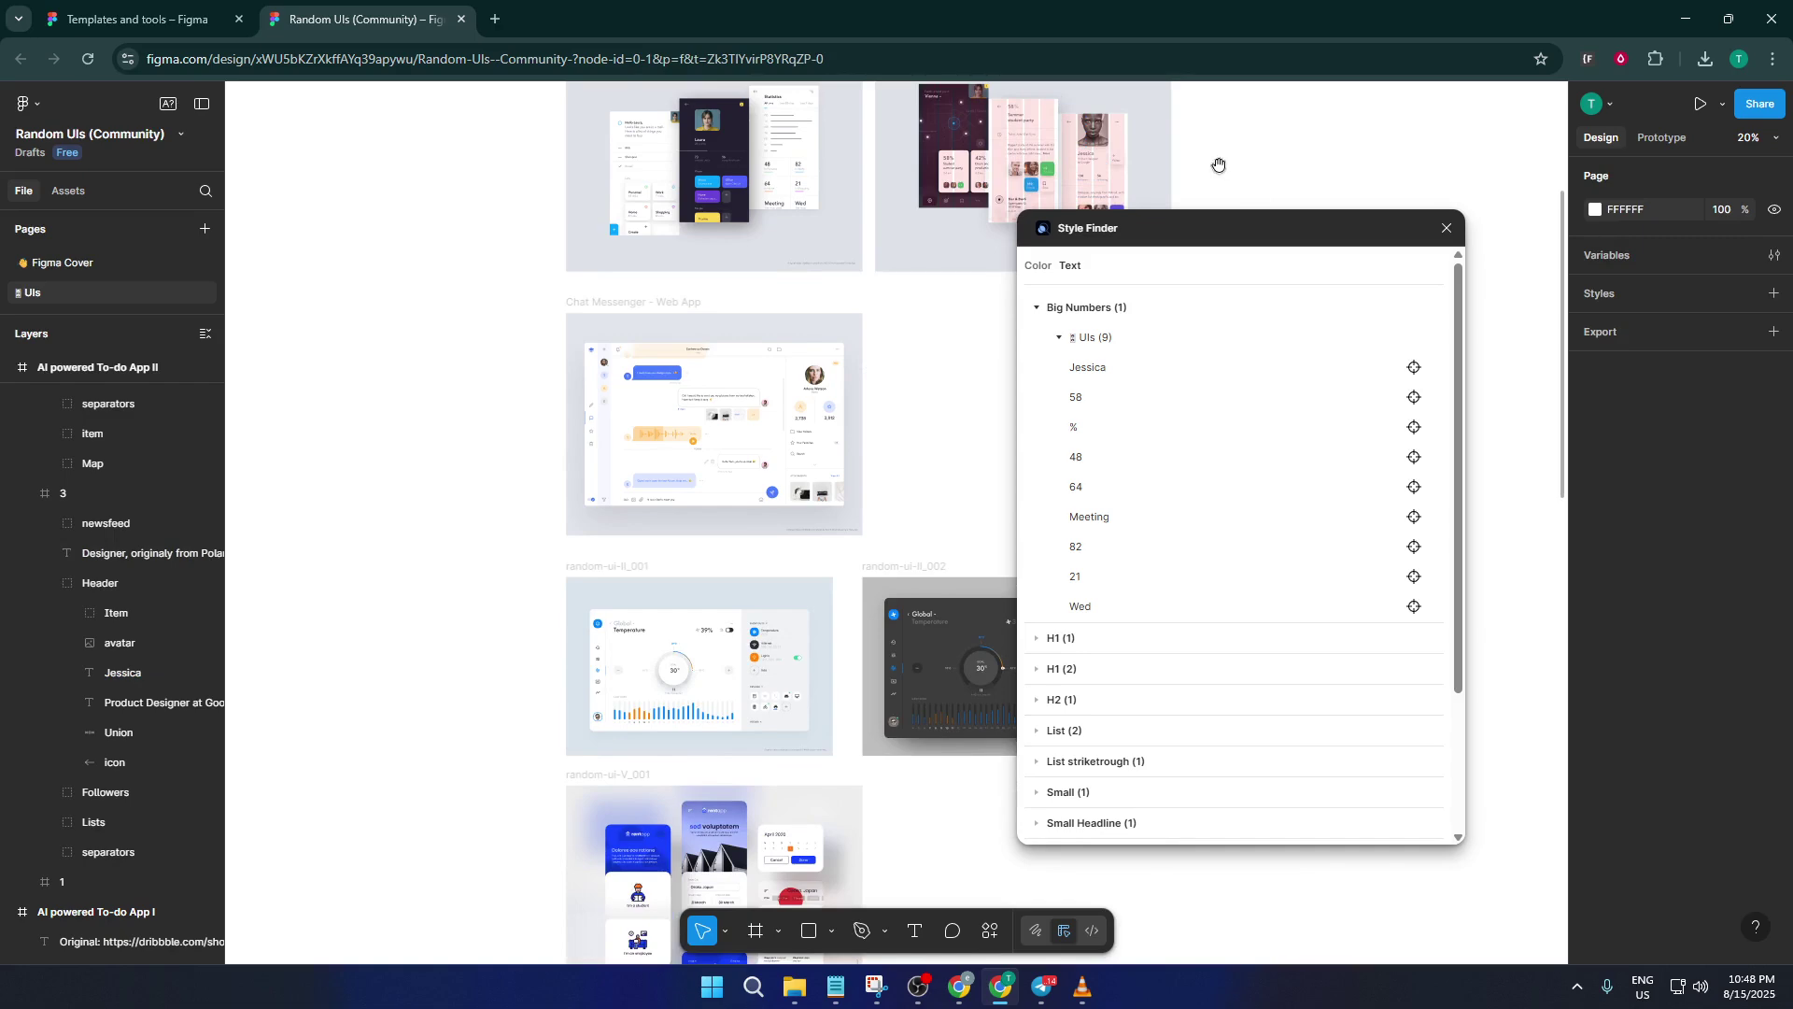
pyautogui.hscroll(8, 1074, 224)
pyautogui.scroll(3, 1074, 224)
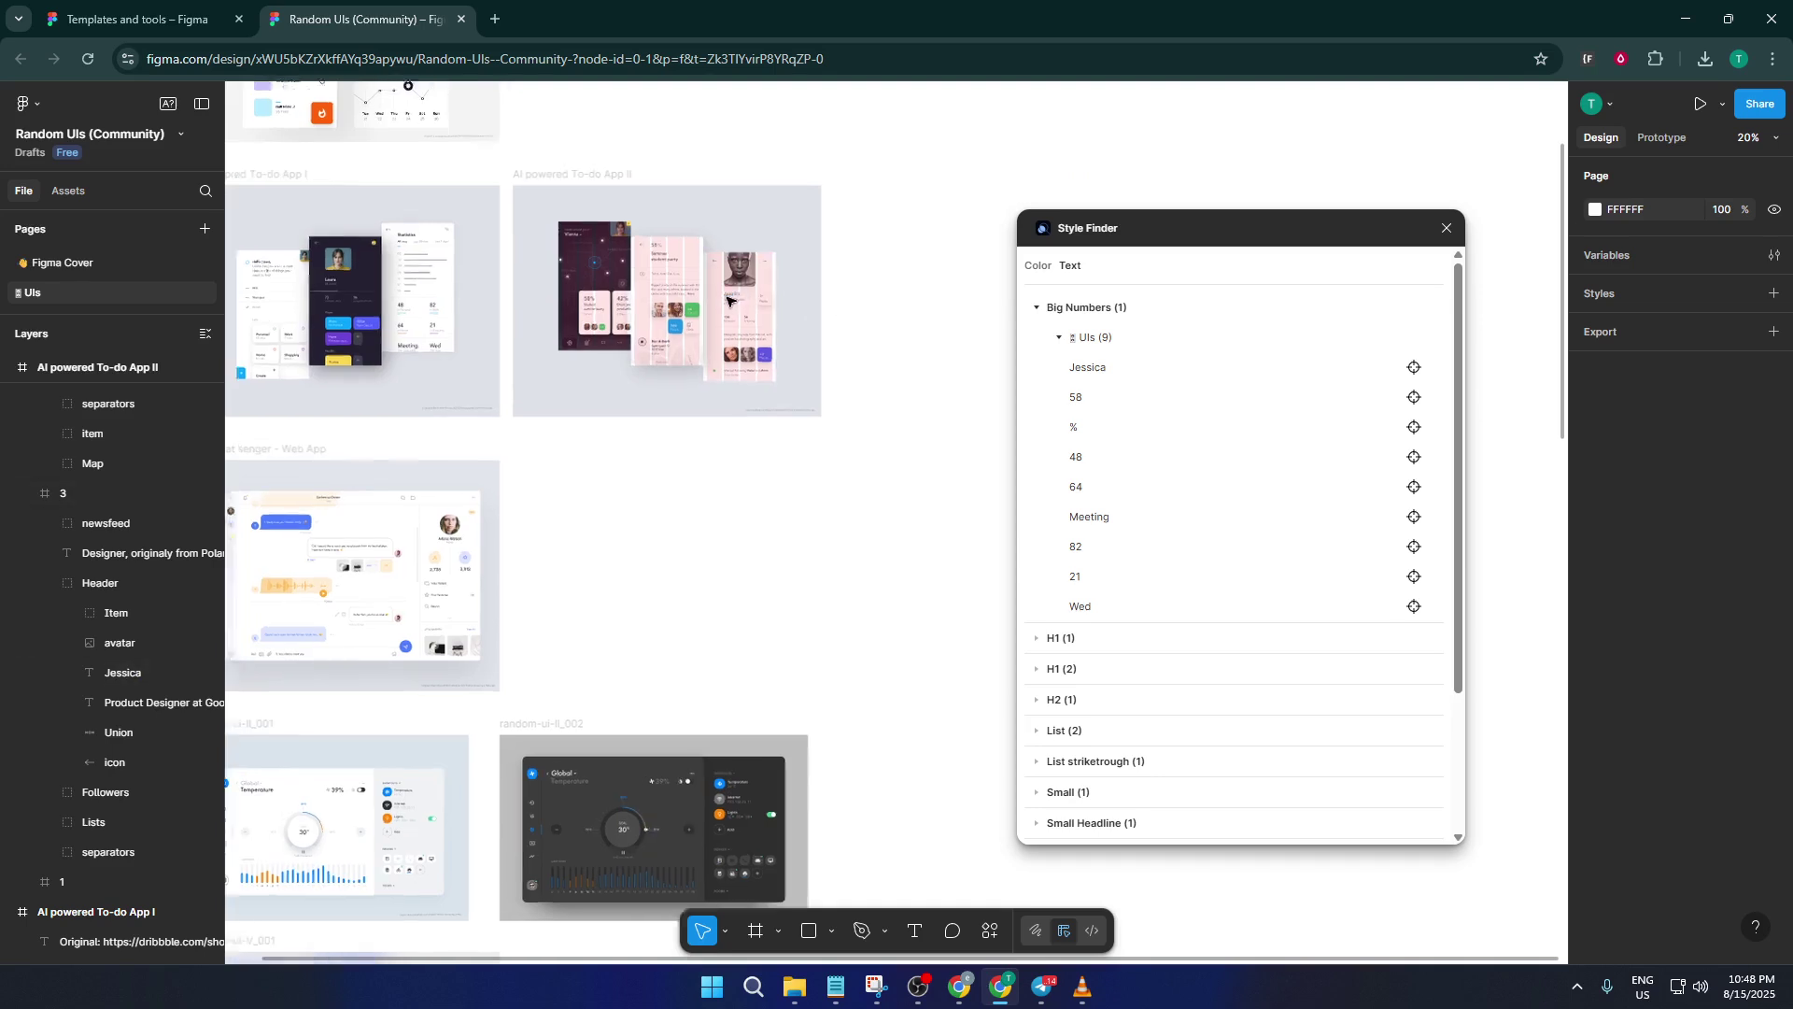
# Step: Locate the profile name, 58 and % text layers using the Big Numbers style in the AI powered To-do App II frame
pyautogui.scroll(6, 803, 327)
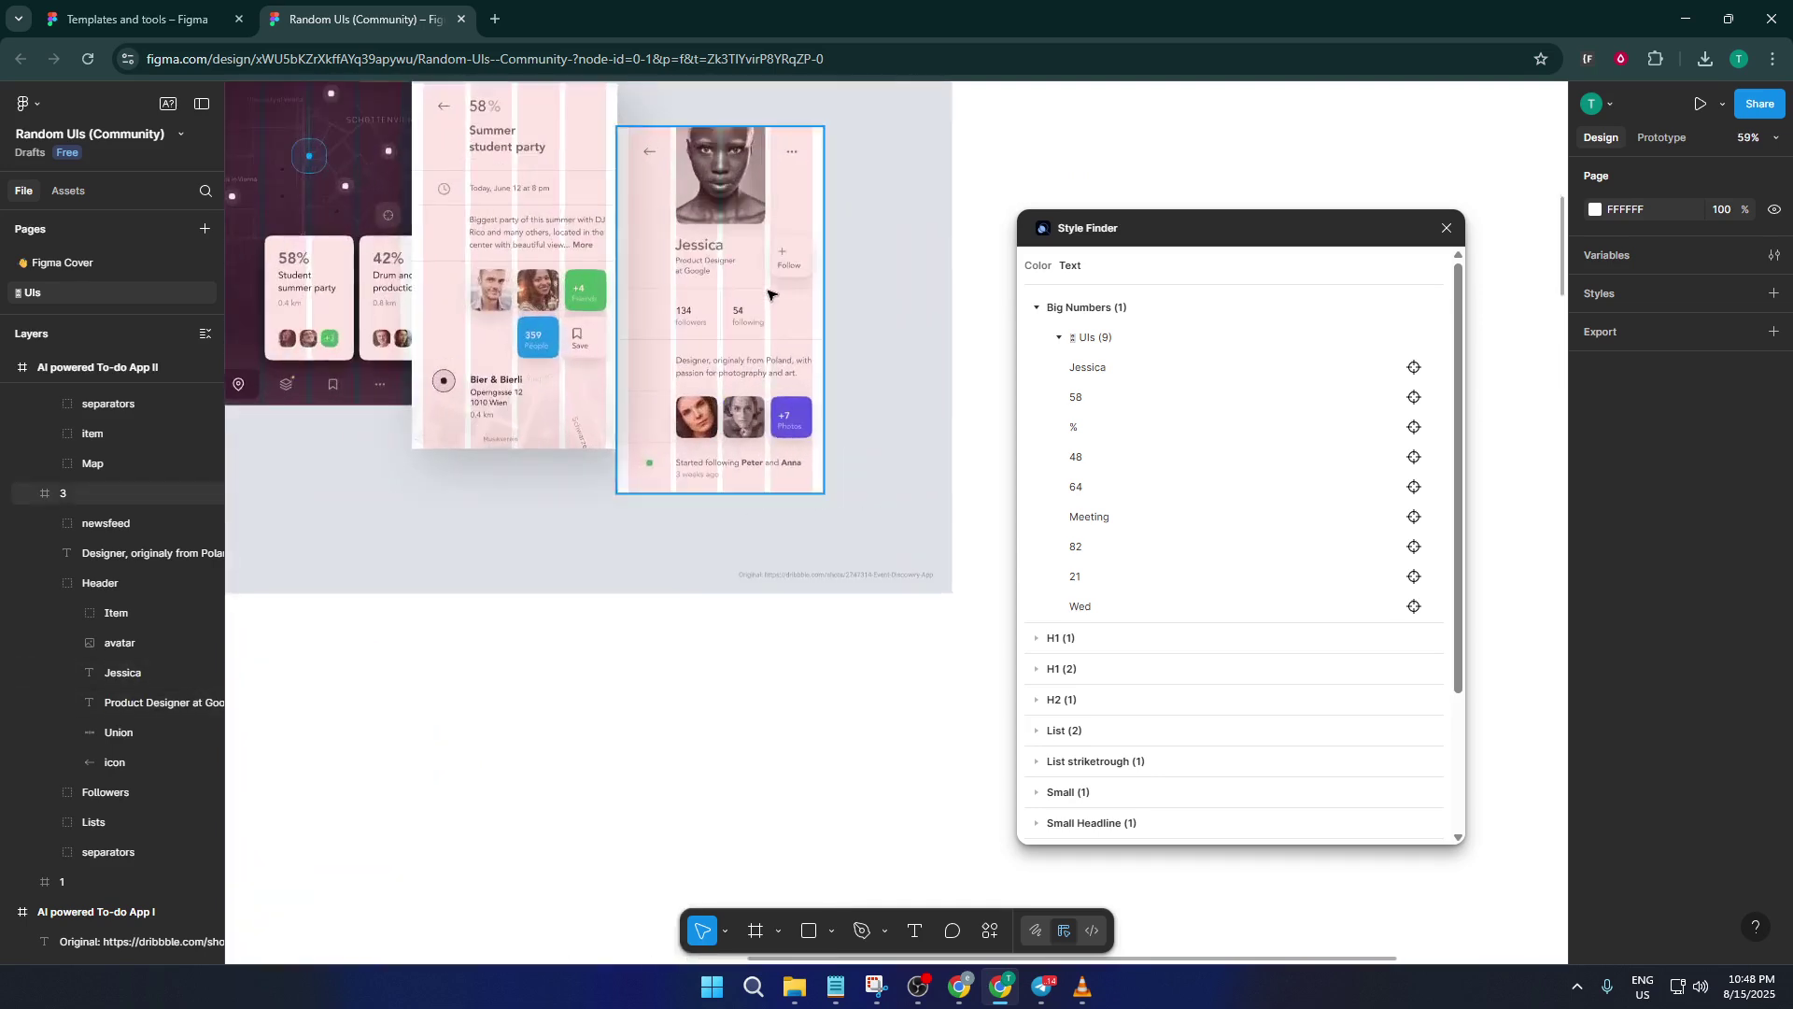
pyautogui.scroll(2, 778, 341)
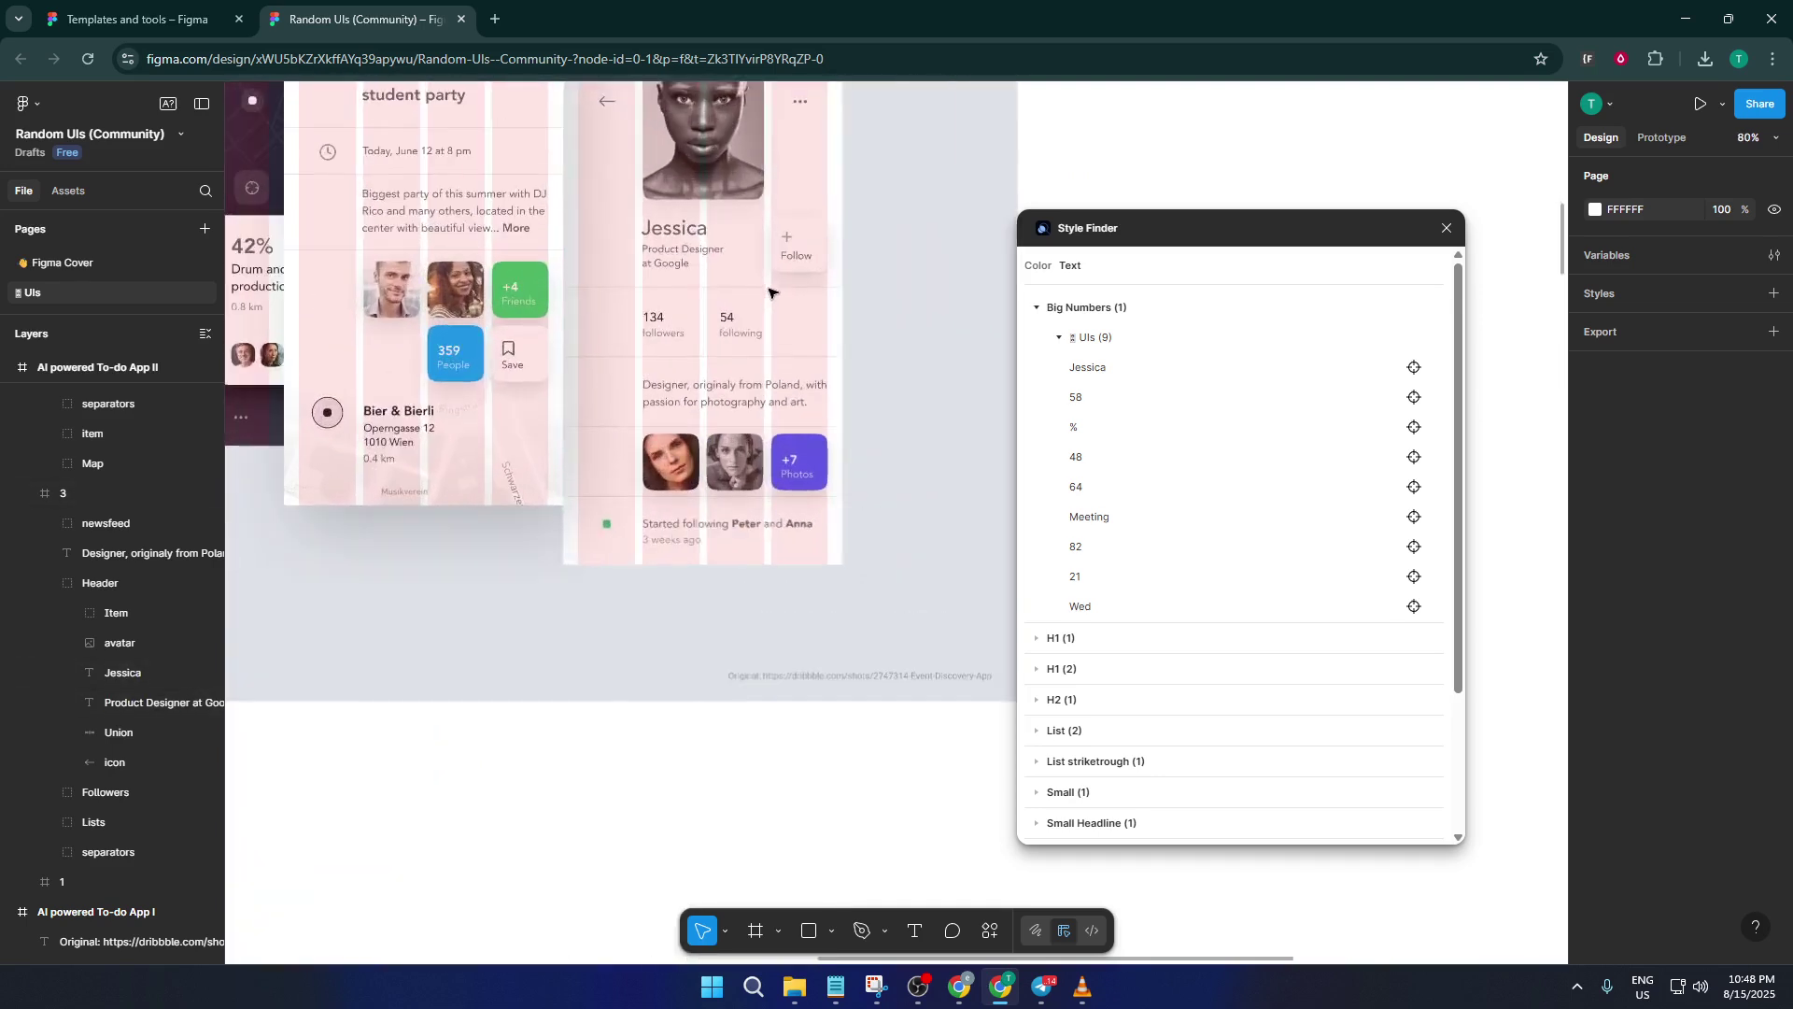
pyautogui.click(1416, 370)
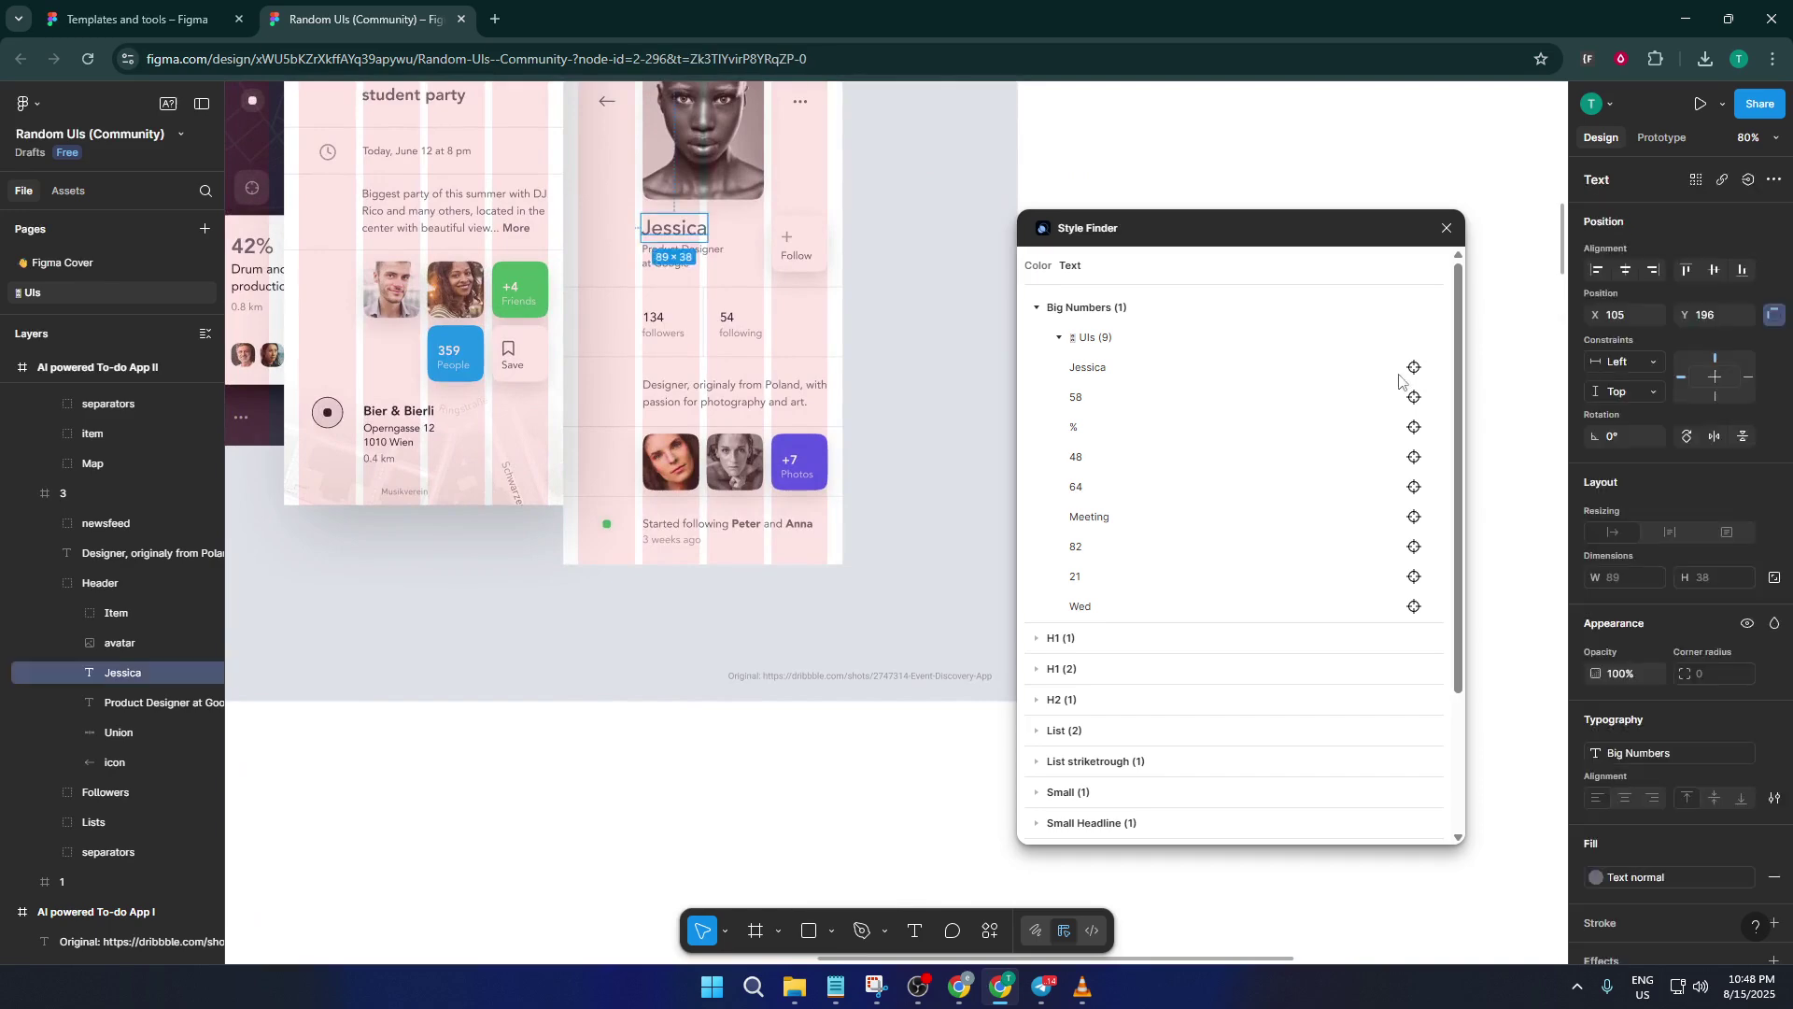
pyautogui.click(1415, 398)
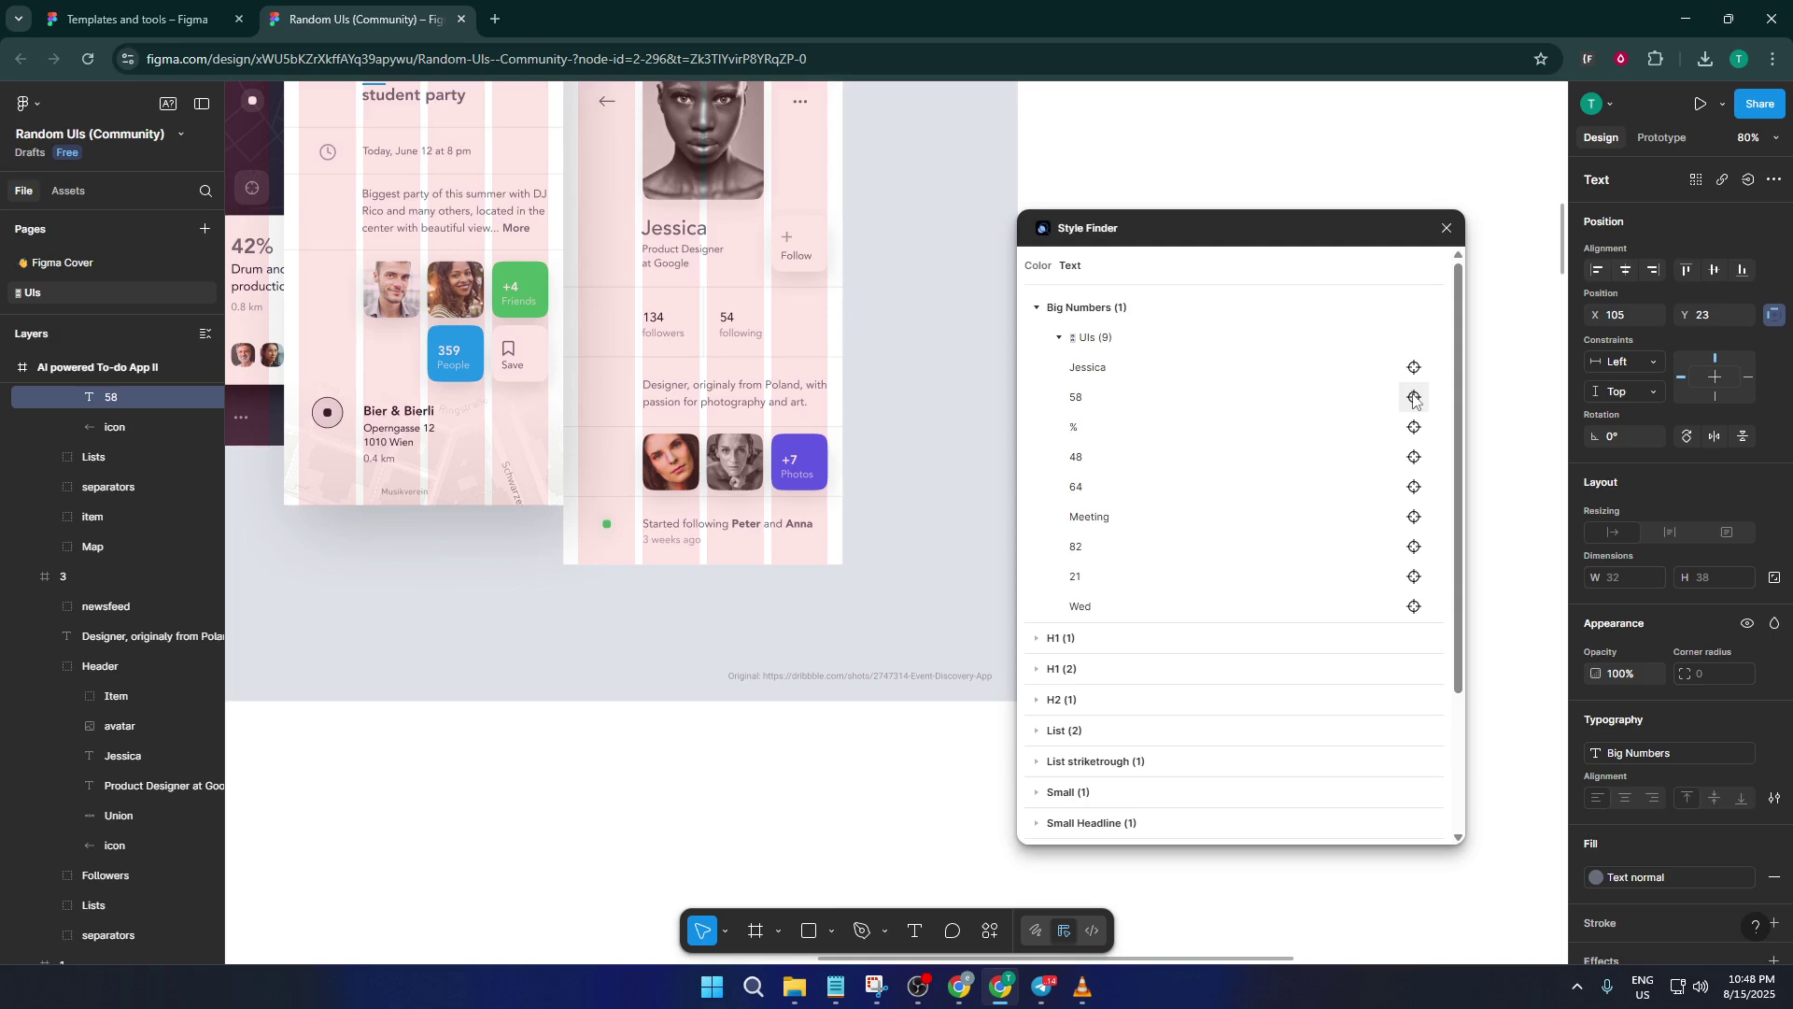
pyautogui.scroll(-5, 765, 392)
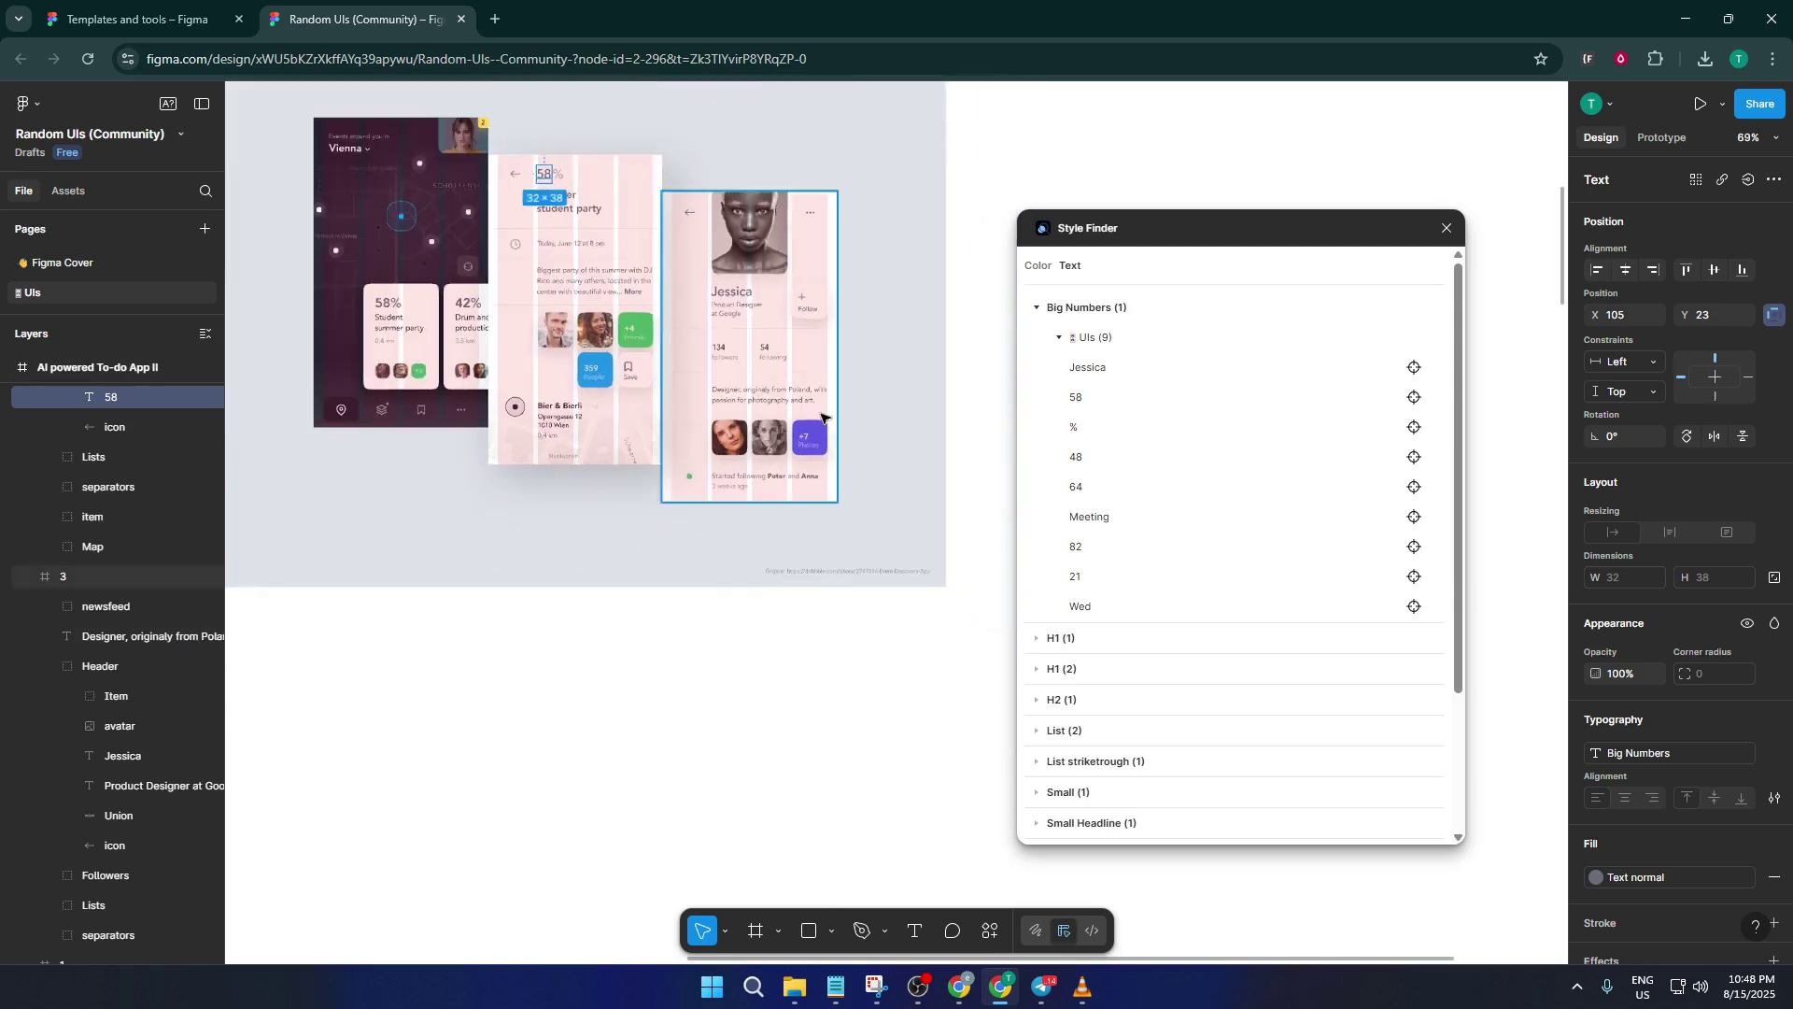
pyautogui.scroll(5, 732, 360)
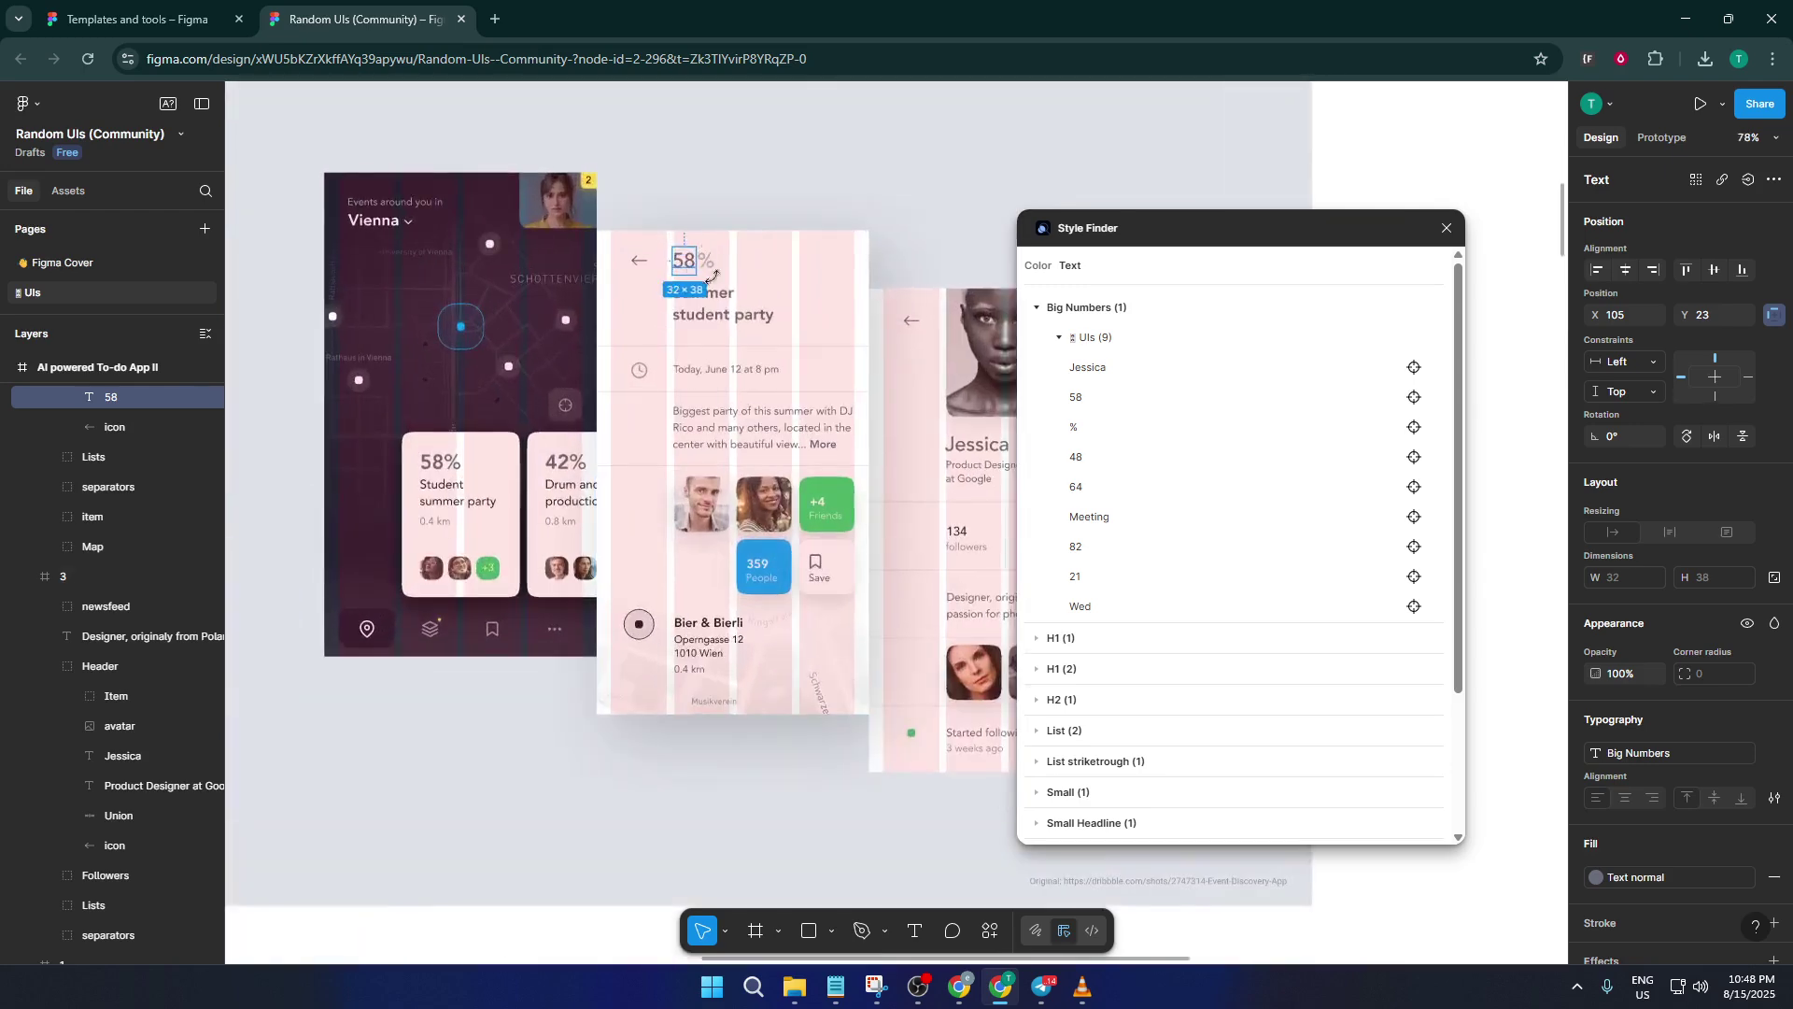
pyautogui.click(1413, 428)
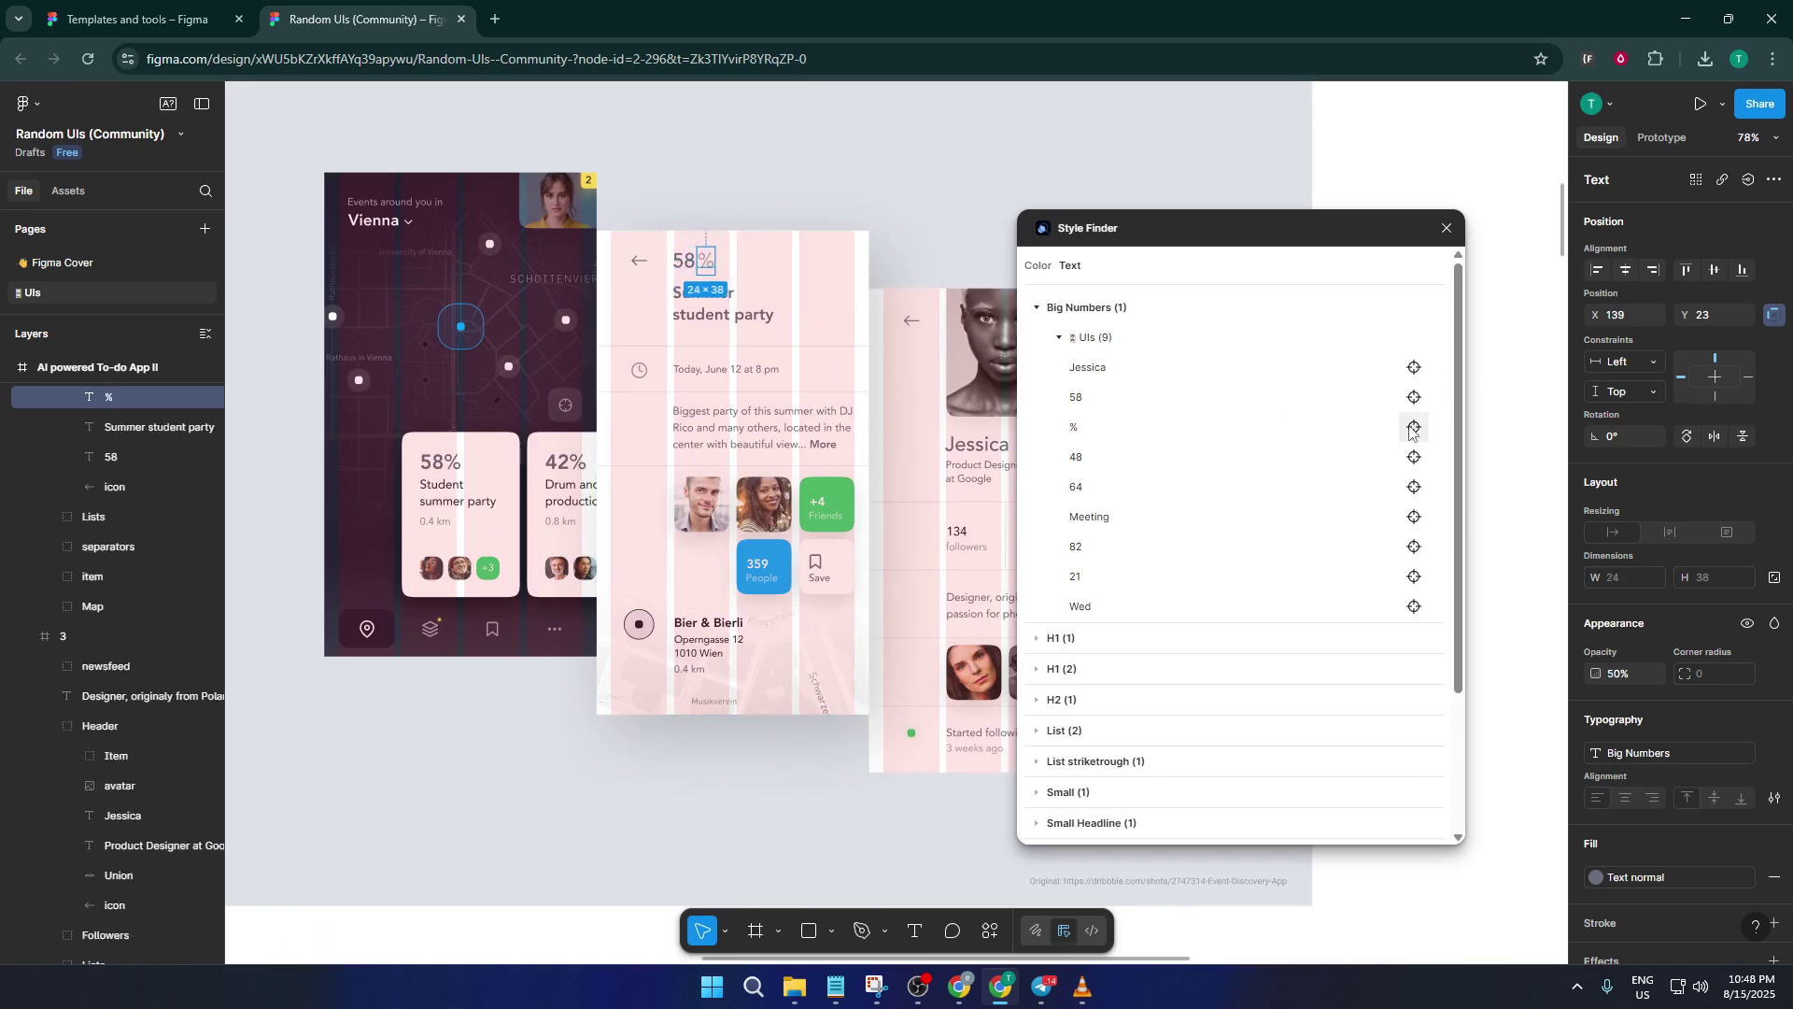
# Step: Locate the 48 and 64 text layers using Big Numbers, finishing on the 64 layer in the AI powered To-do App I frame
pyautogui.click(1414, 456)
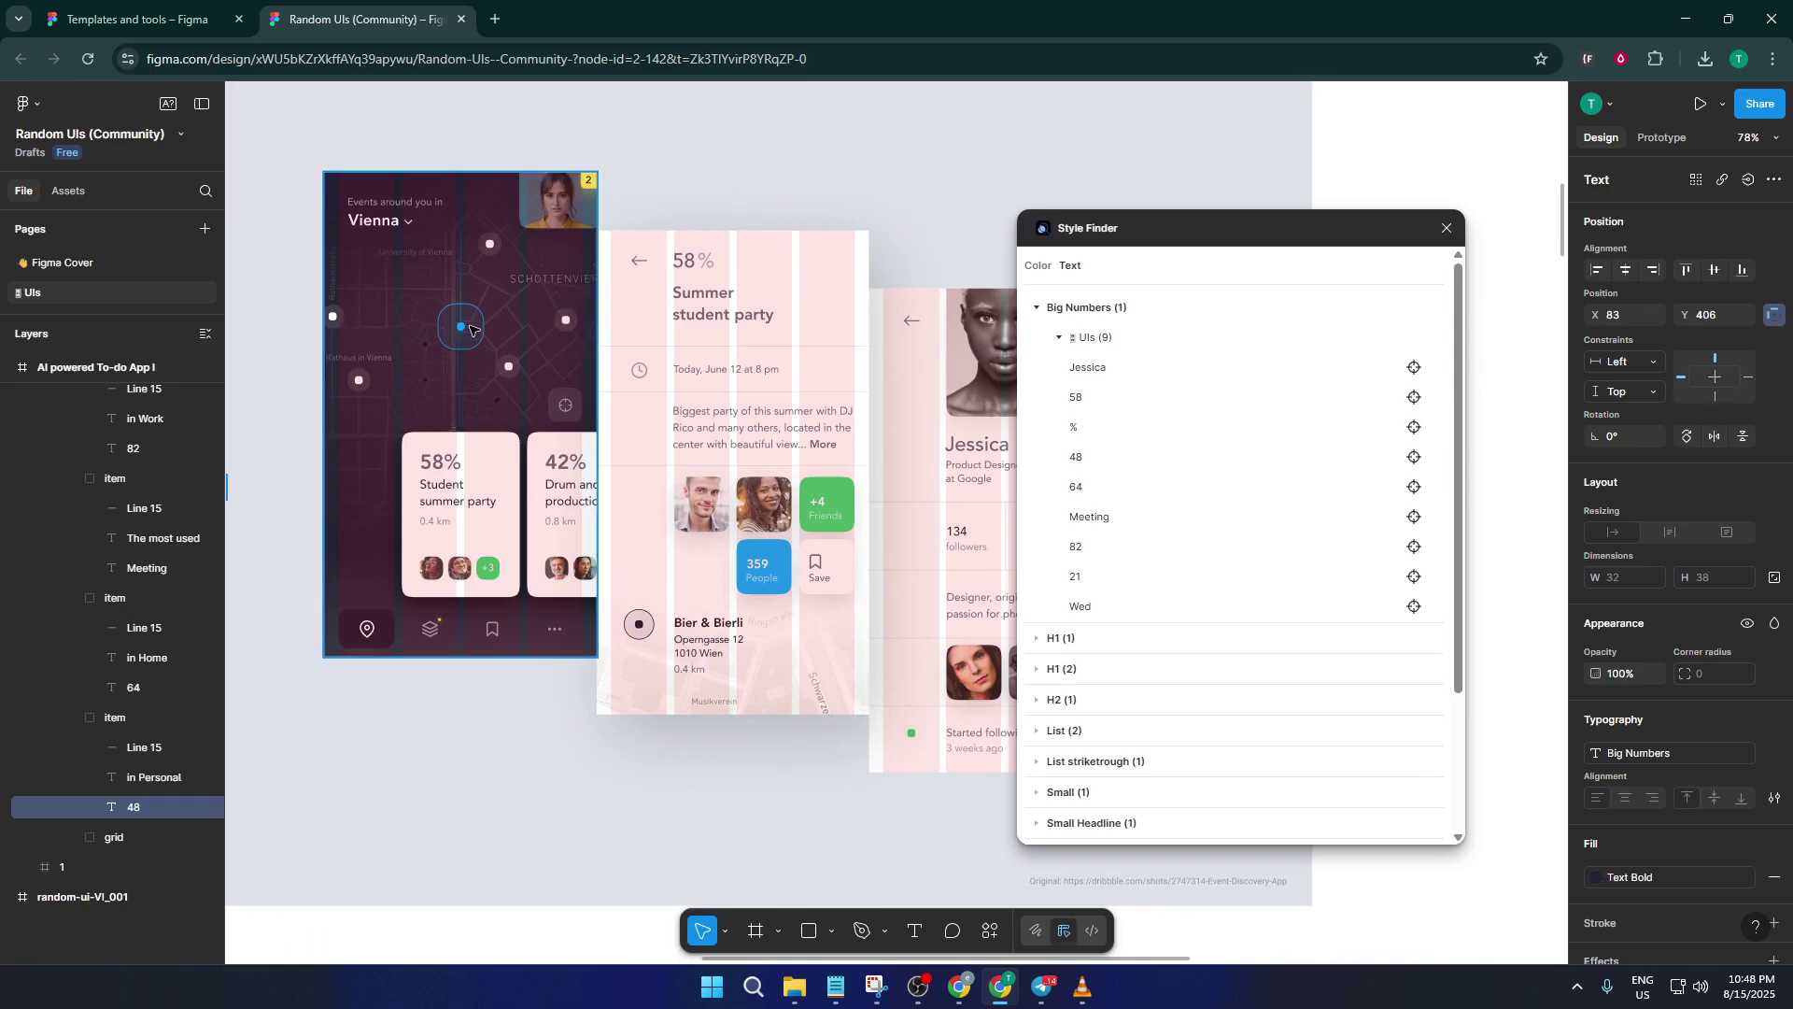
pyautogui.click(1415, 493)
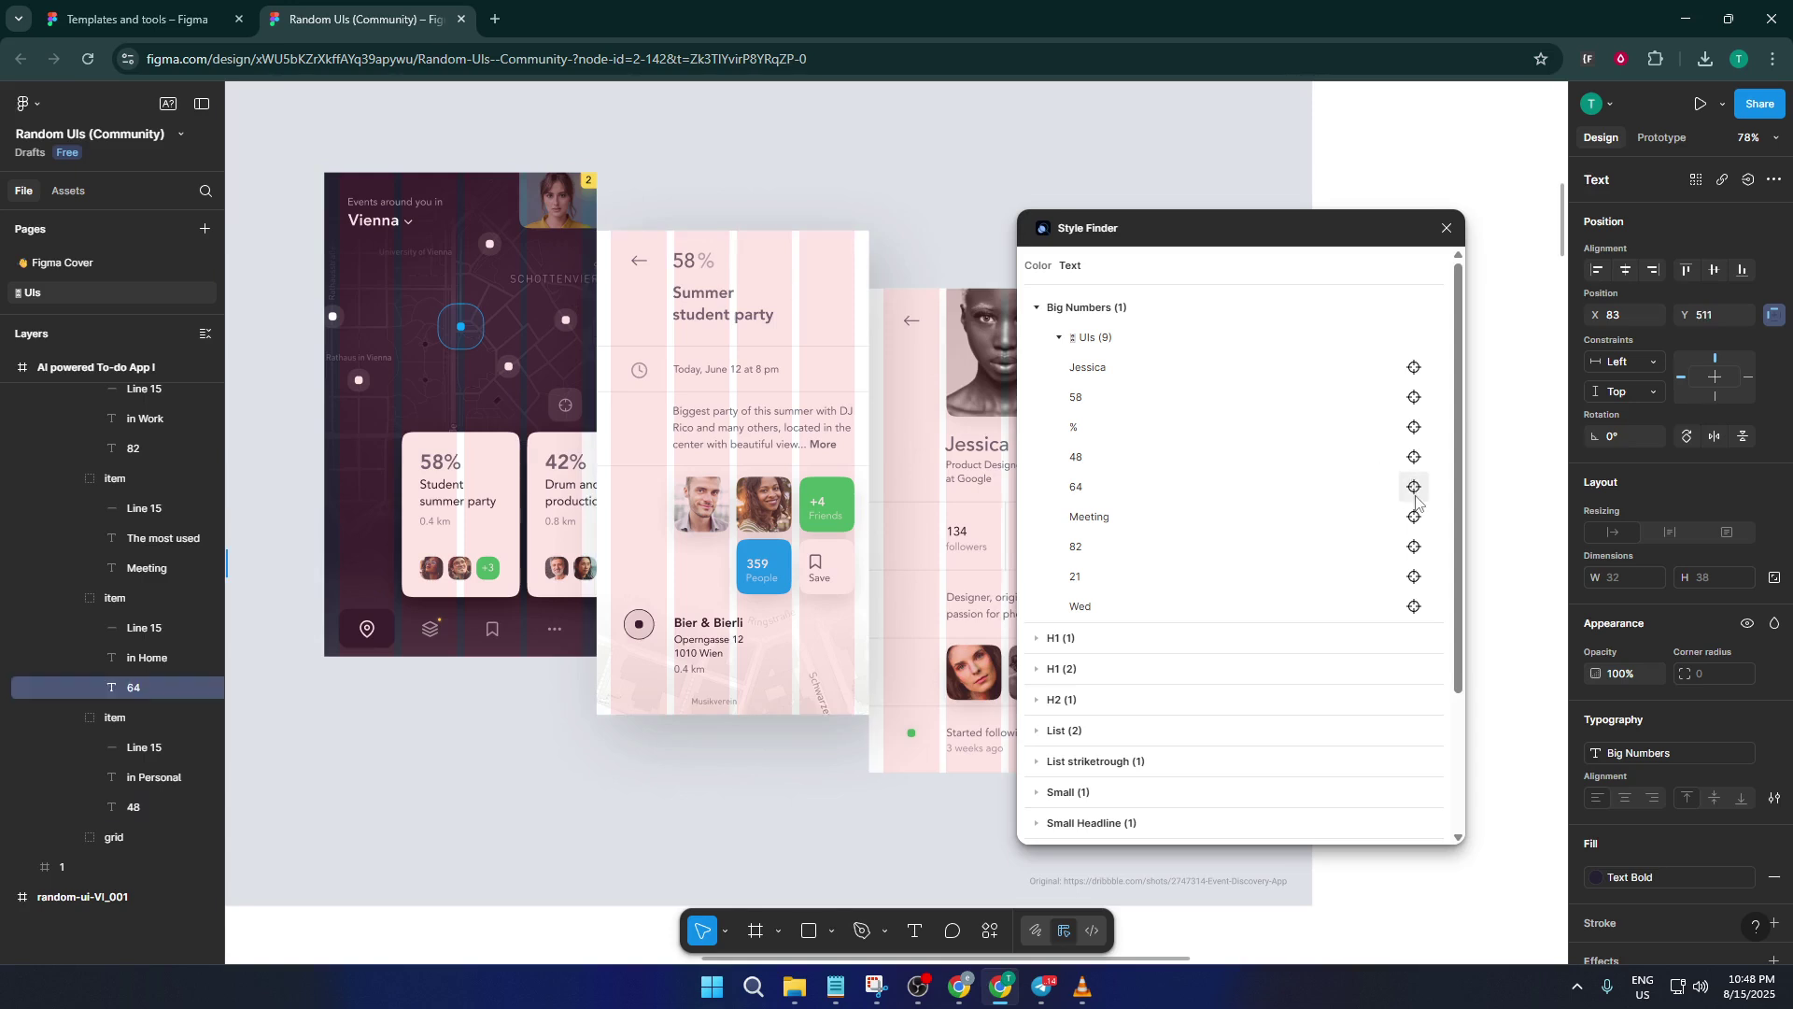
pyautogui.scroll(-10, 774, 397)
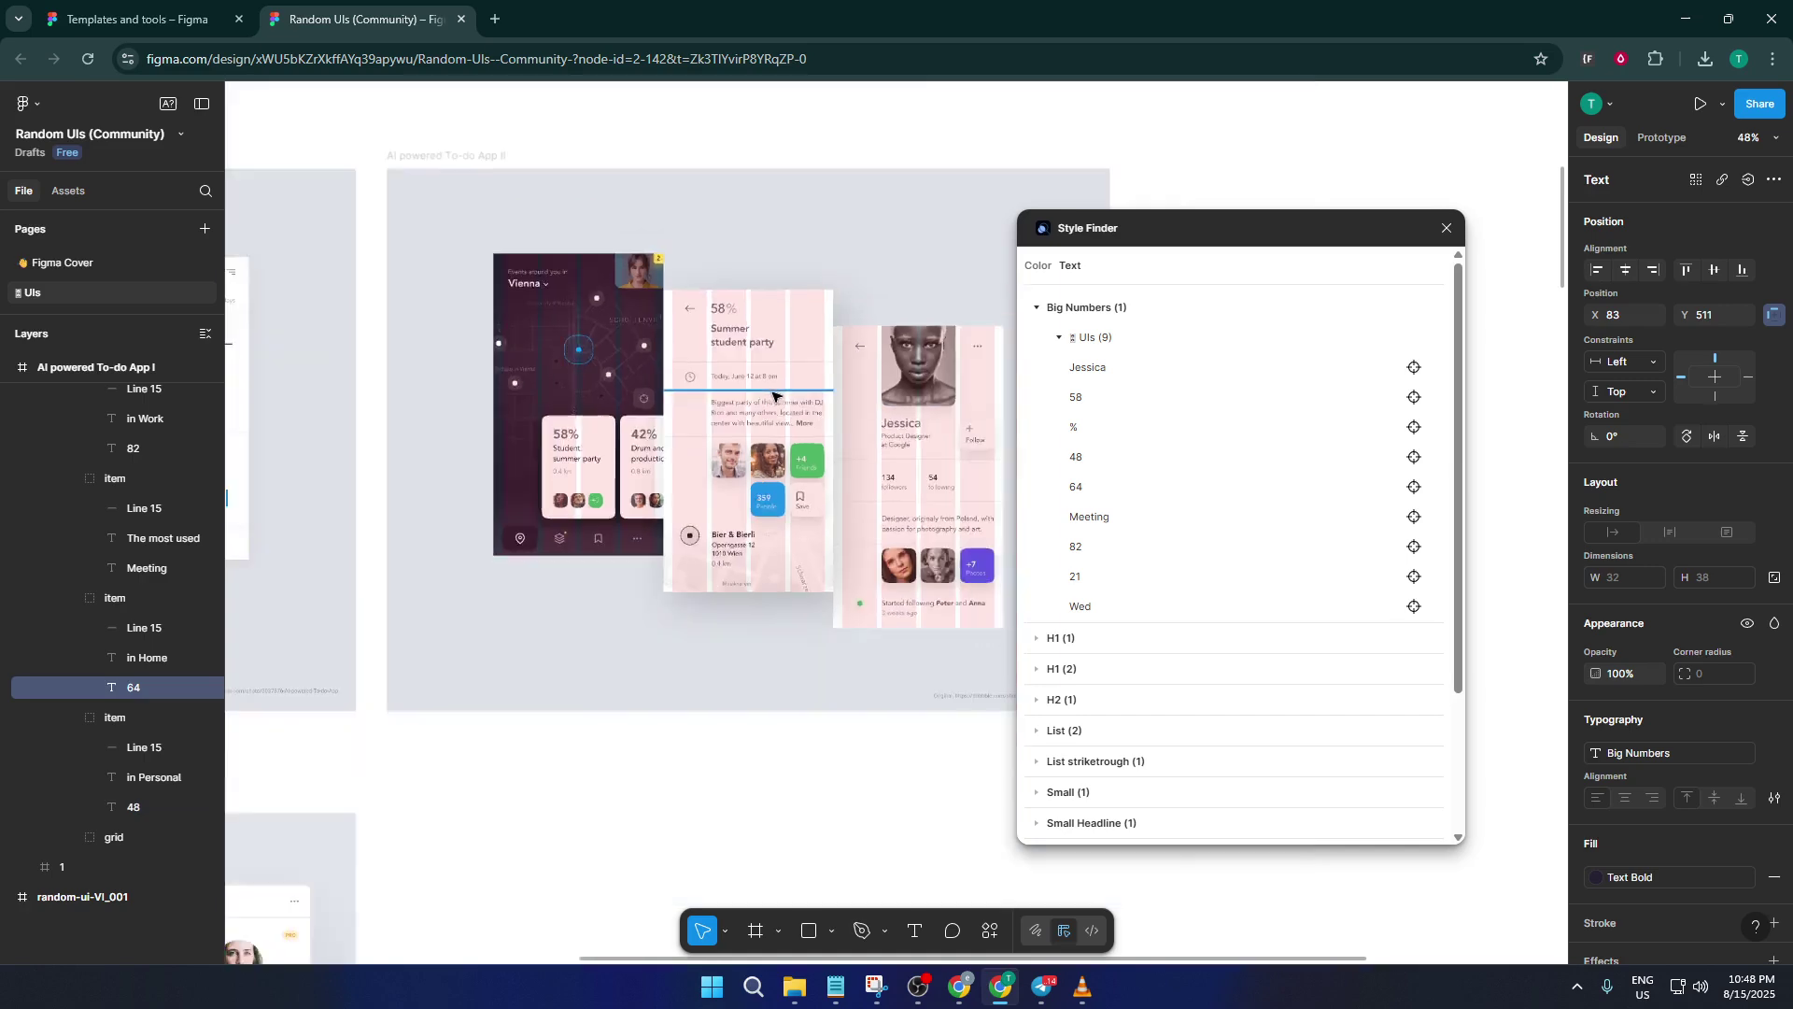
pyautogui.scroll(-4, 774, 397)
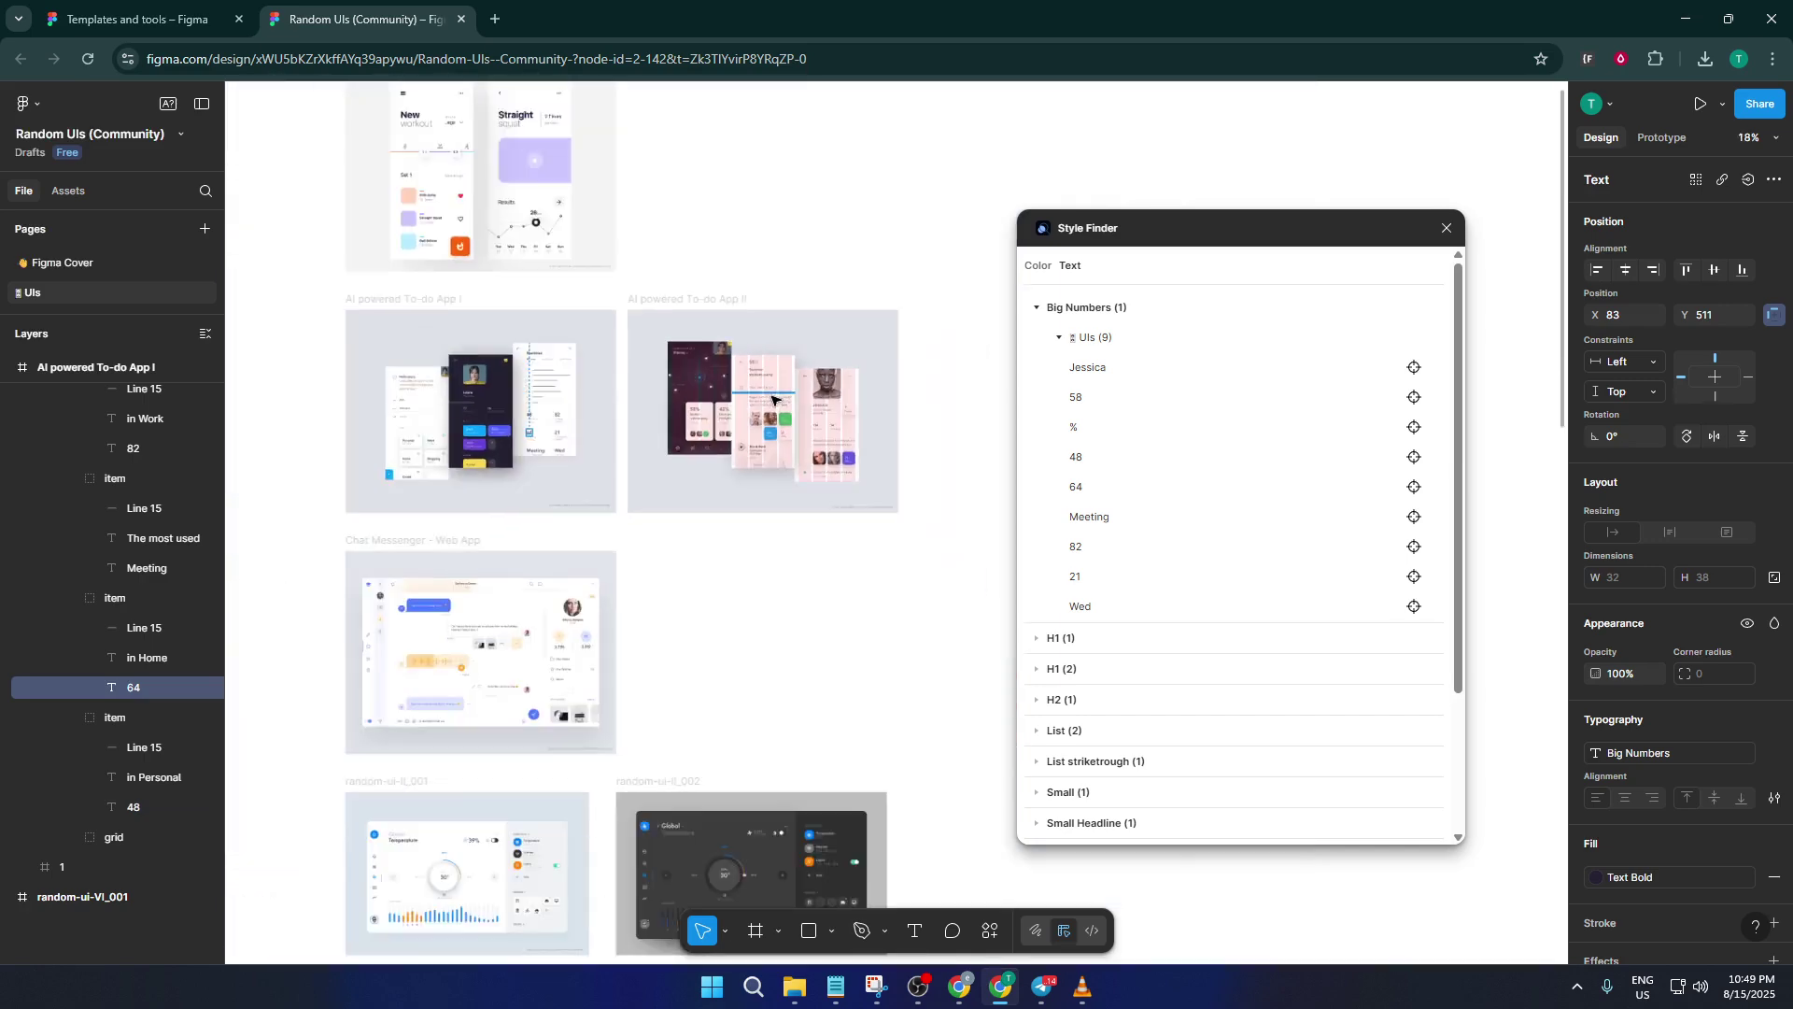
pyautogui.scroll(4, 451, 464)
pyautogui.scroll(5, 451, 464)
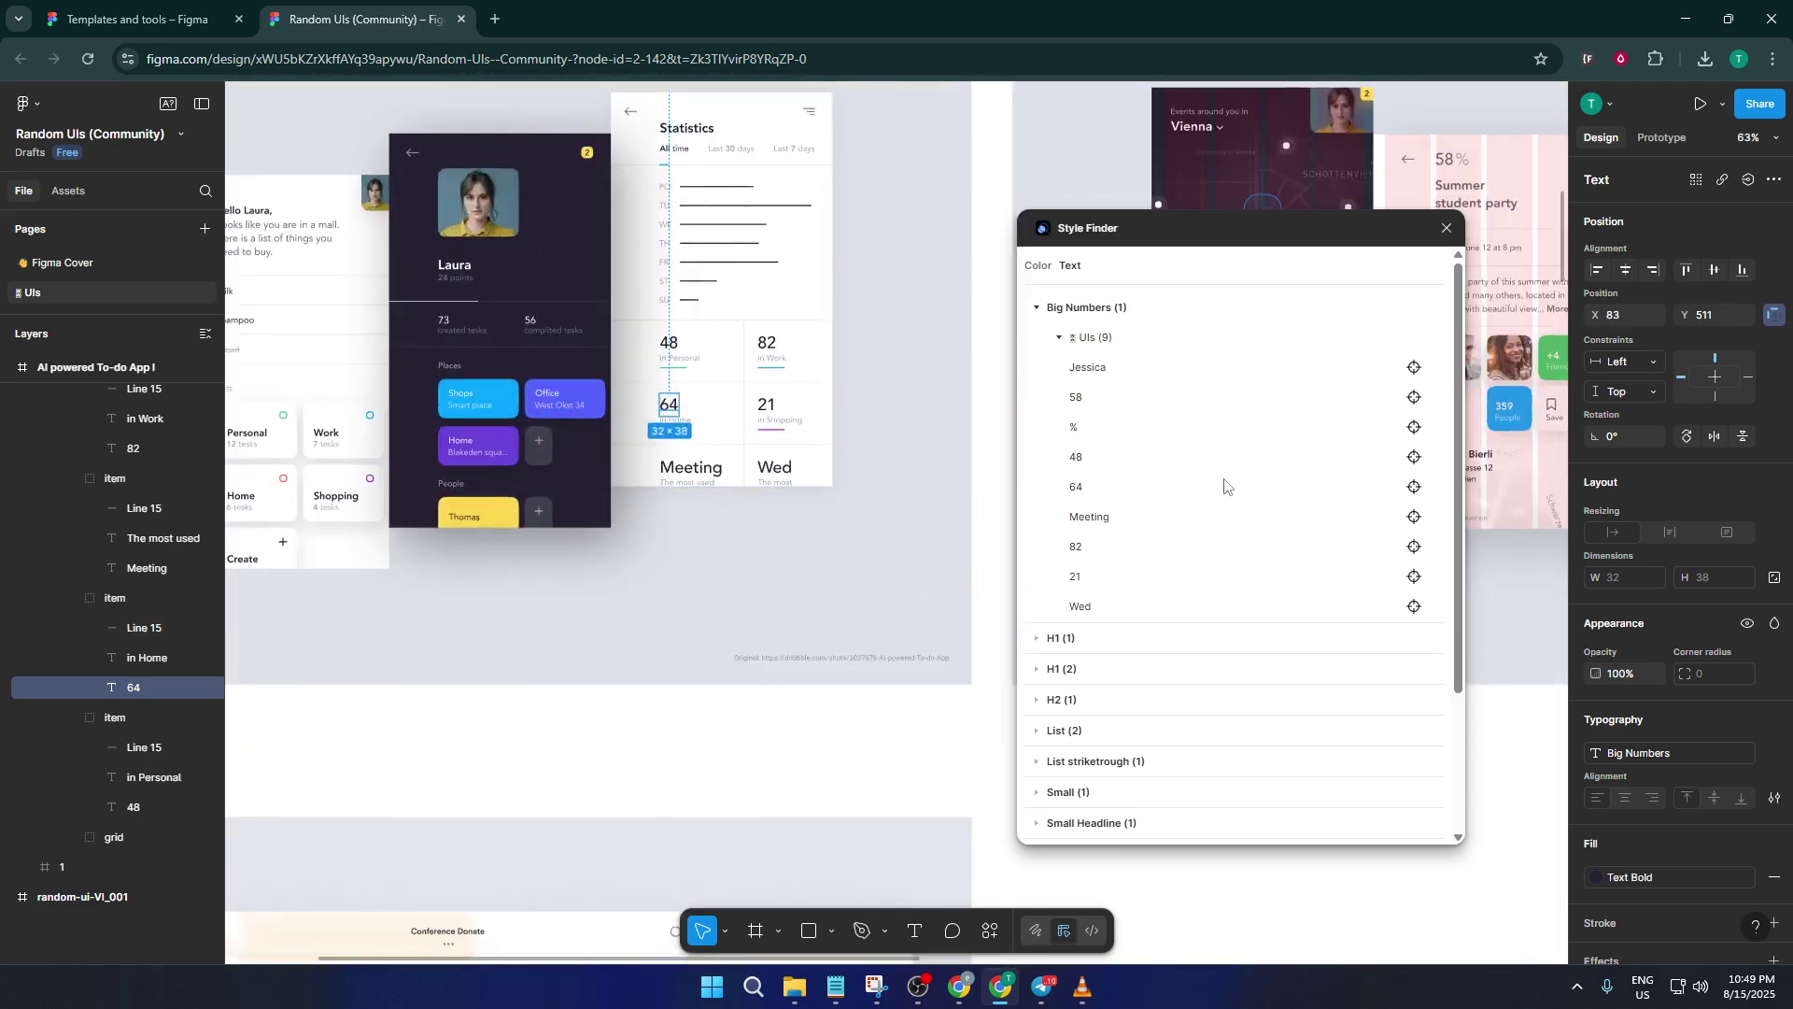
# Step: Locate the Meeting, 82, 21 and Wed text layers of the Big Numbers style one after another on the Statistics screen
pyautogui.click(1414, 521)
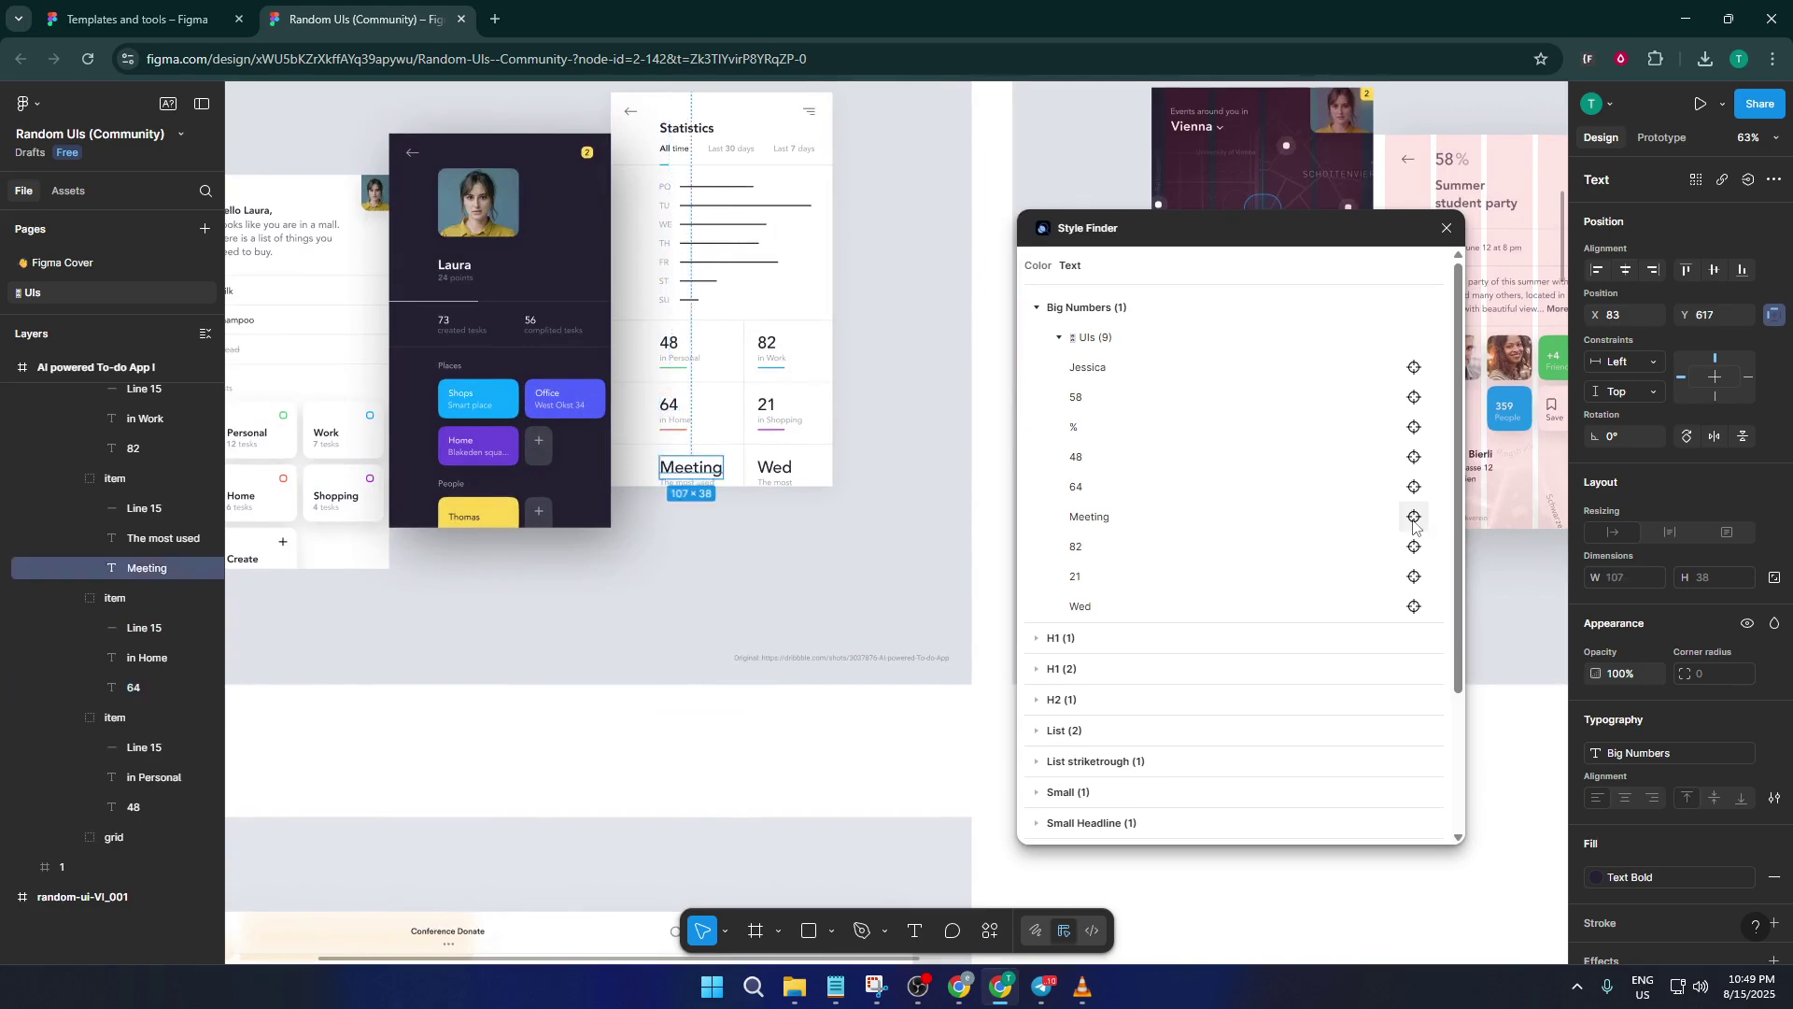
pyautogui.click(1415, 548)
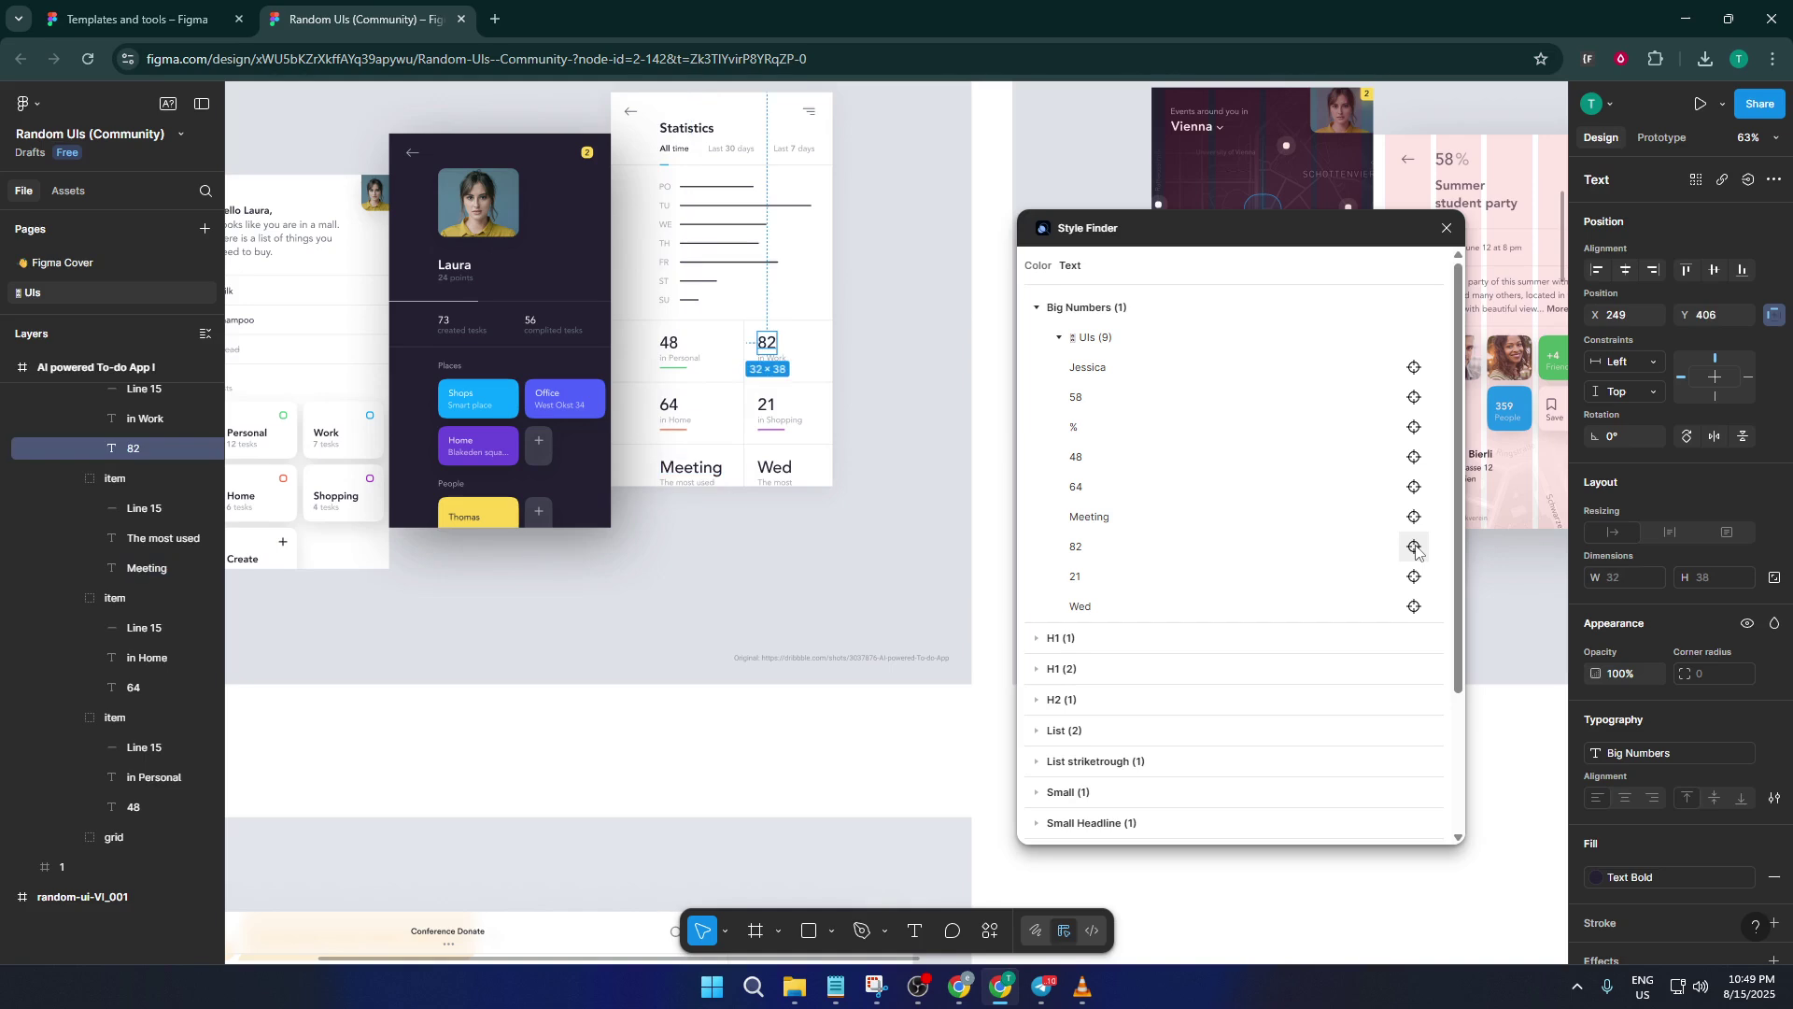
pyautogui.click(1415, 577)
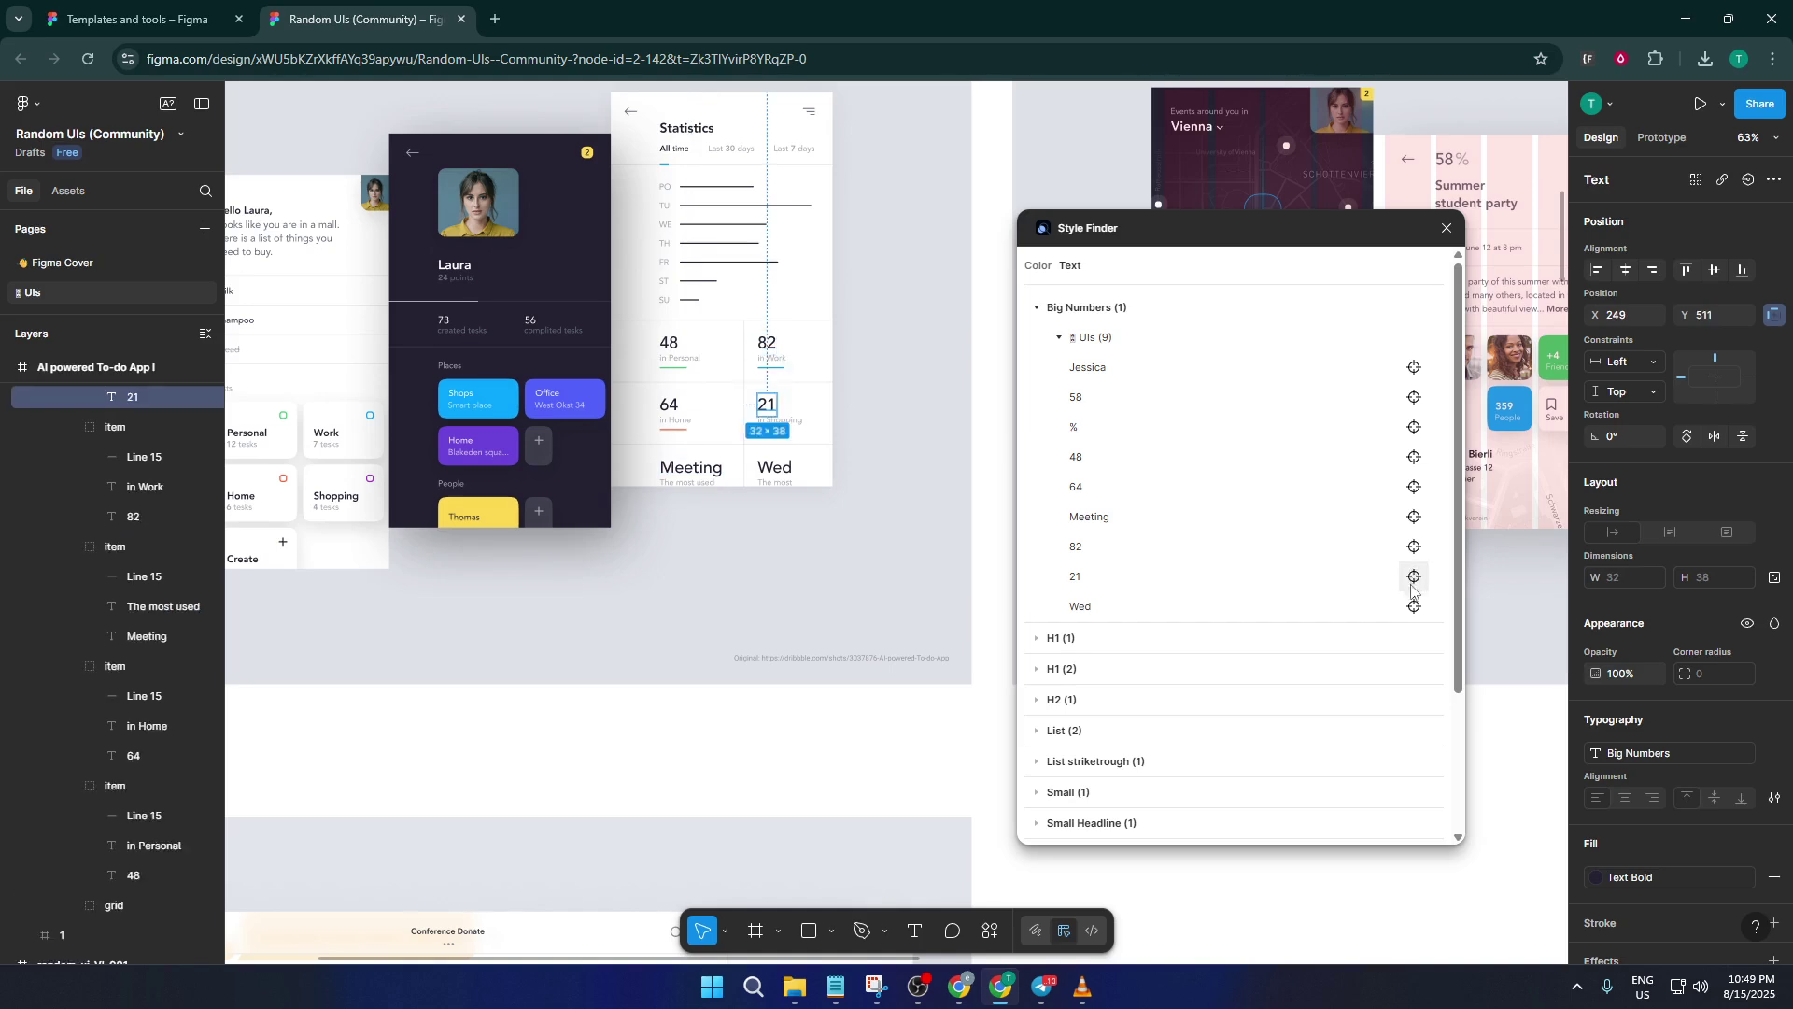
pyautogui.click(1415, 606)
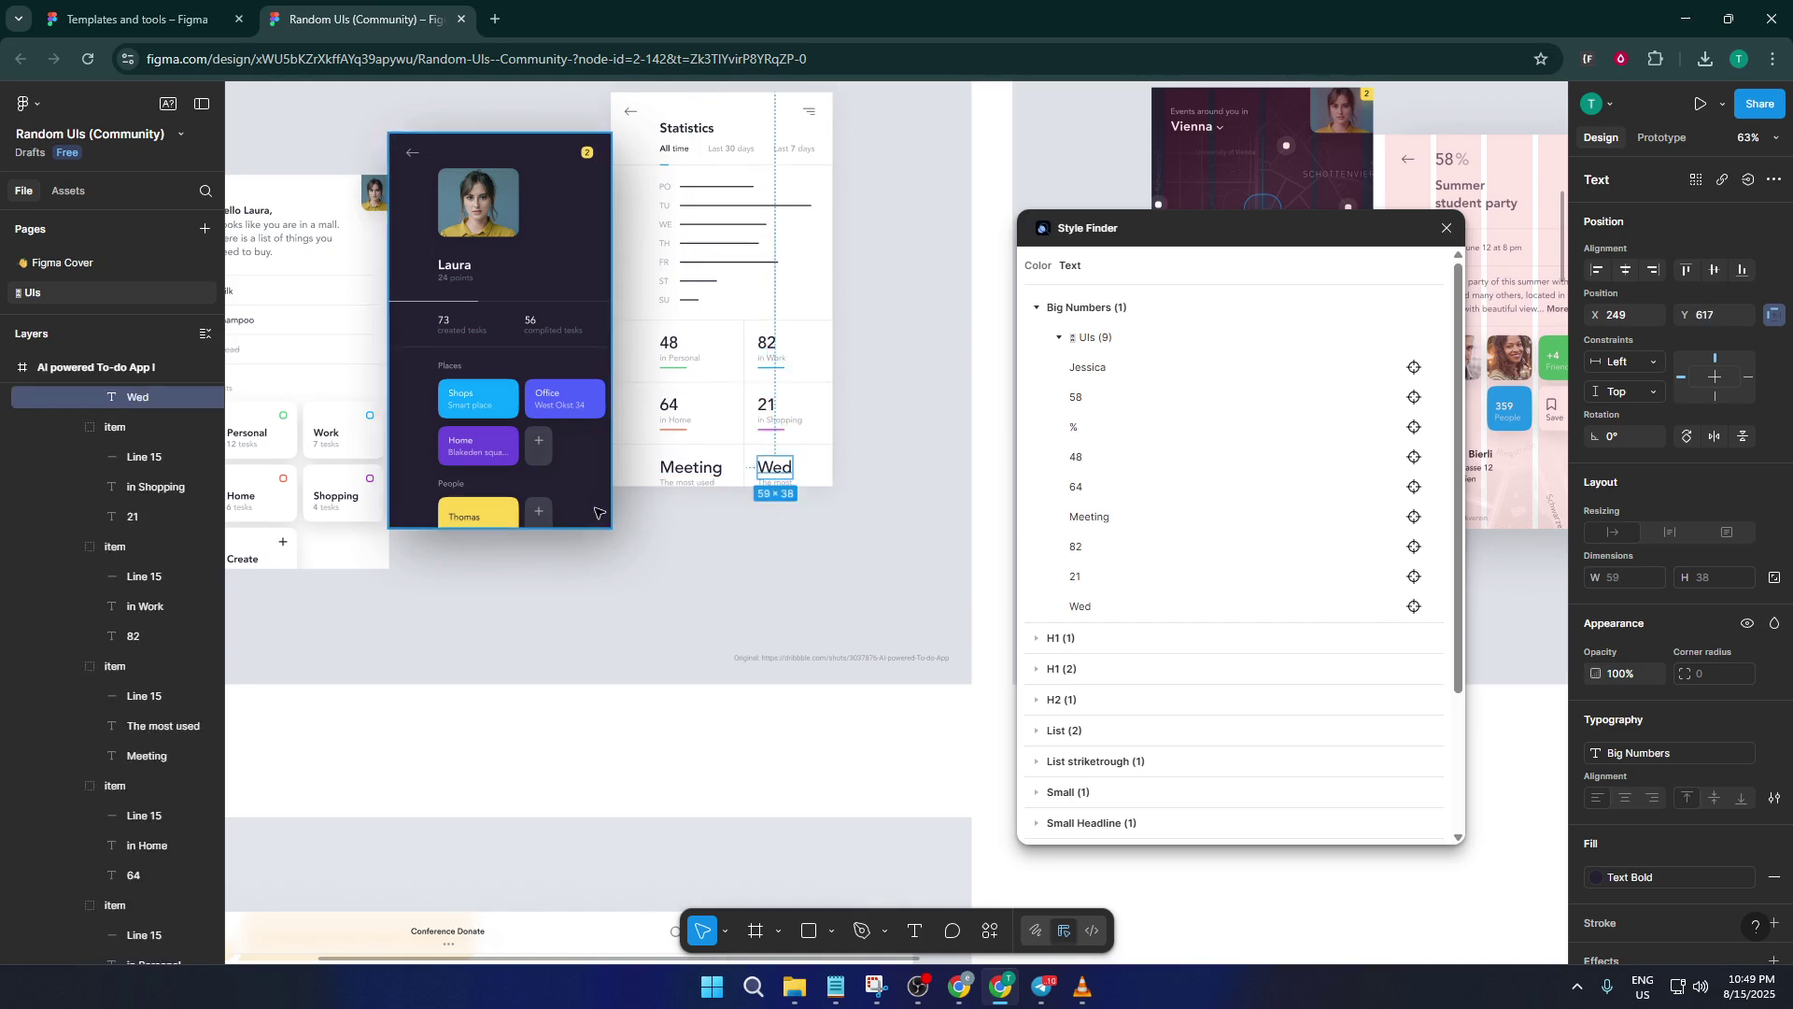
pyautogui.scroll(-2, 597, 514)
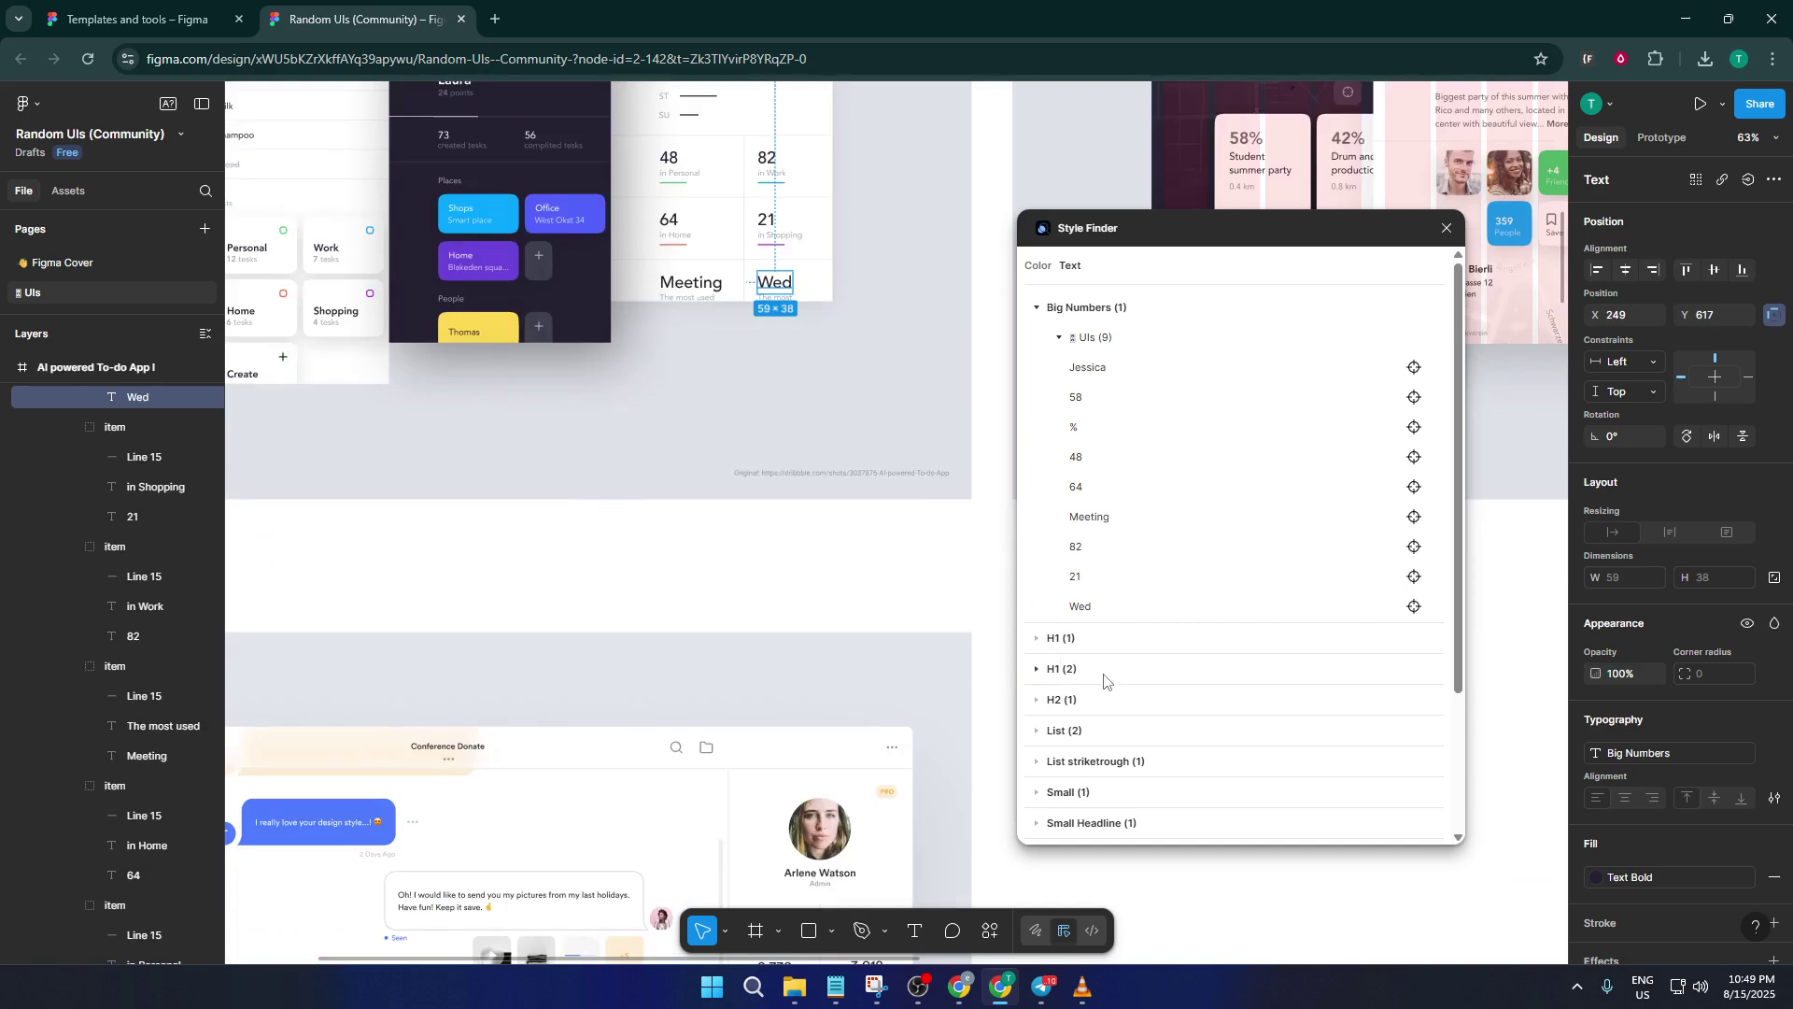
# Step: Expand the Small text style and its UIs page, and locate the View All layer in the Chat Messenger - Web App frame
pyautogui.scroll(-2, 1105, 681)
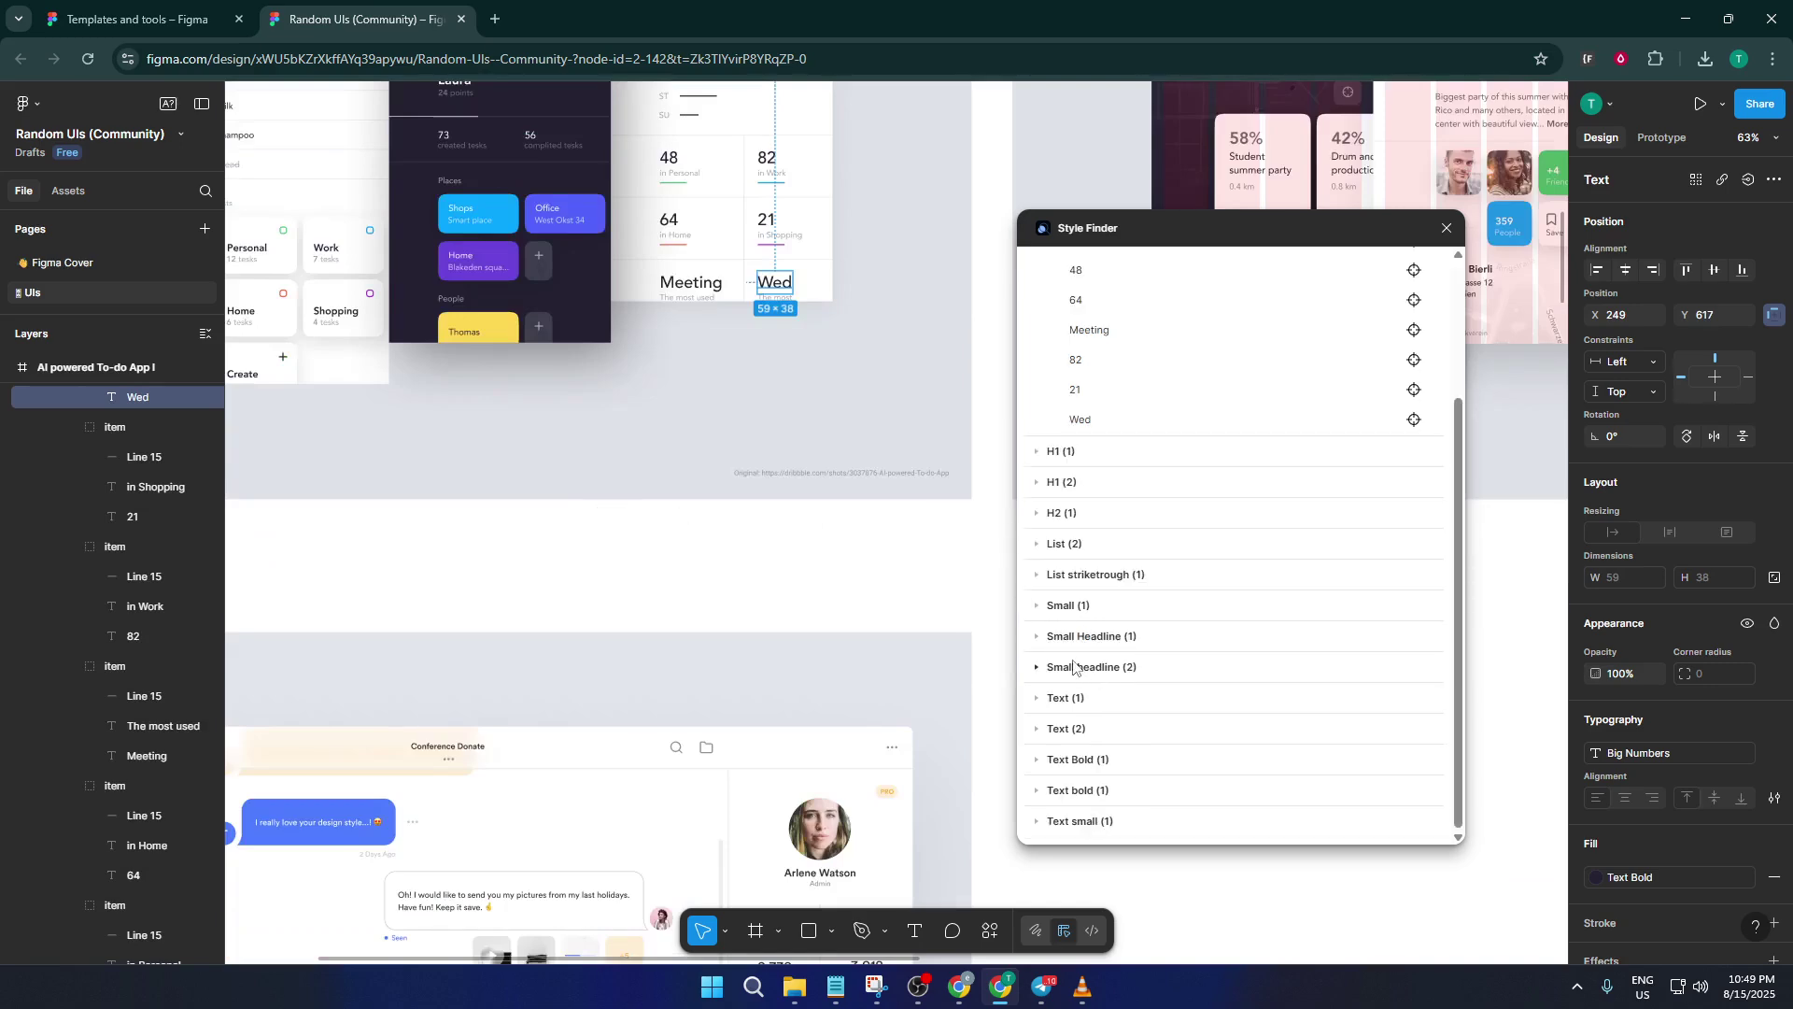
pyautogui.click(1037, 605)
pyautogui.click(1085, 635)
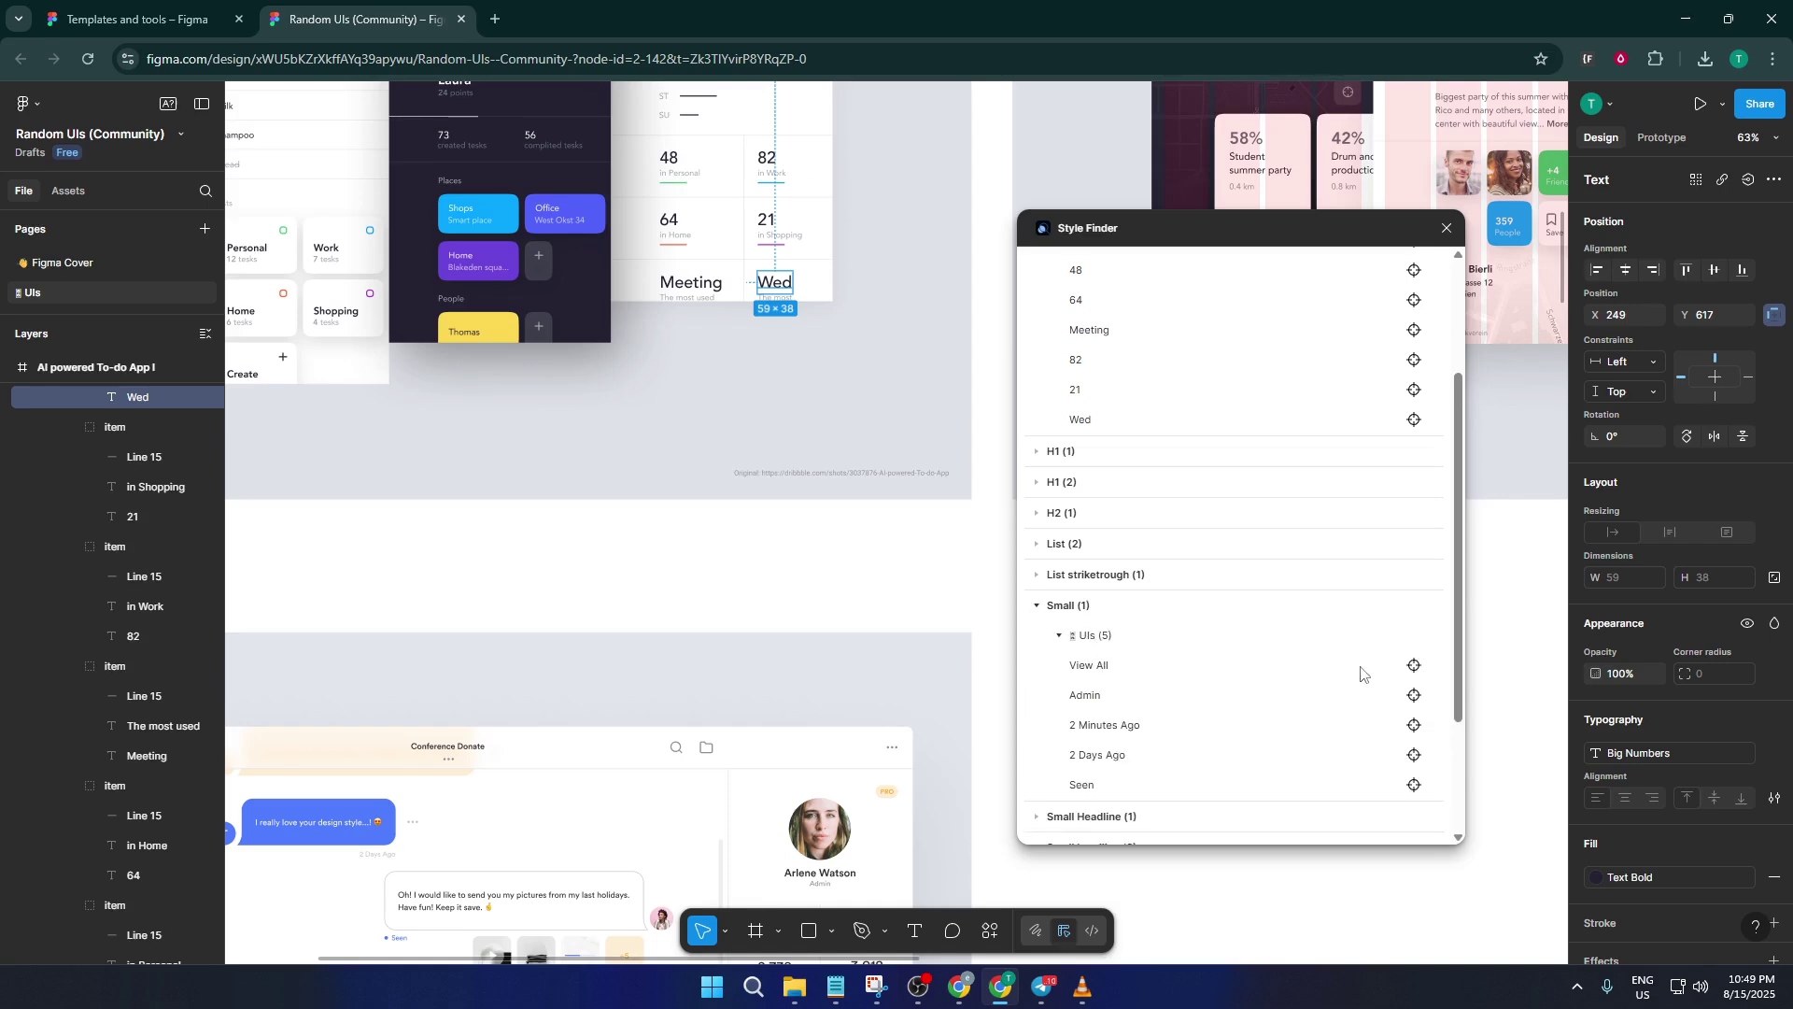
pyautogui.click(1415, 666)
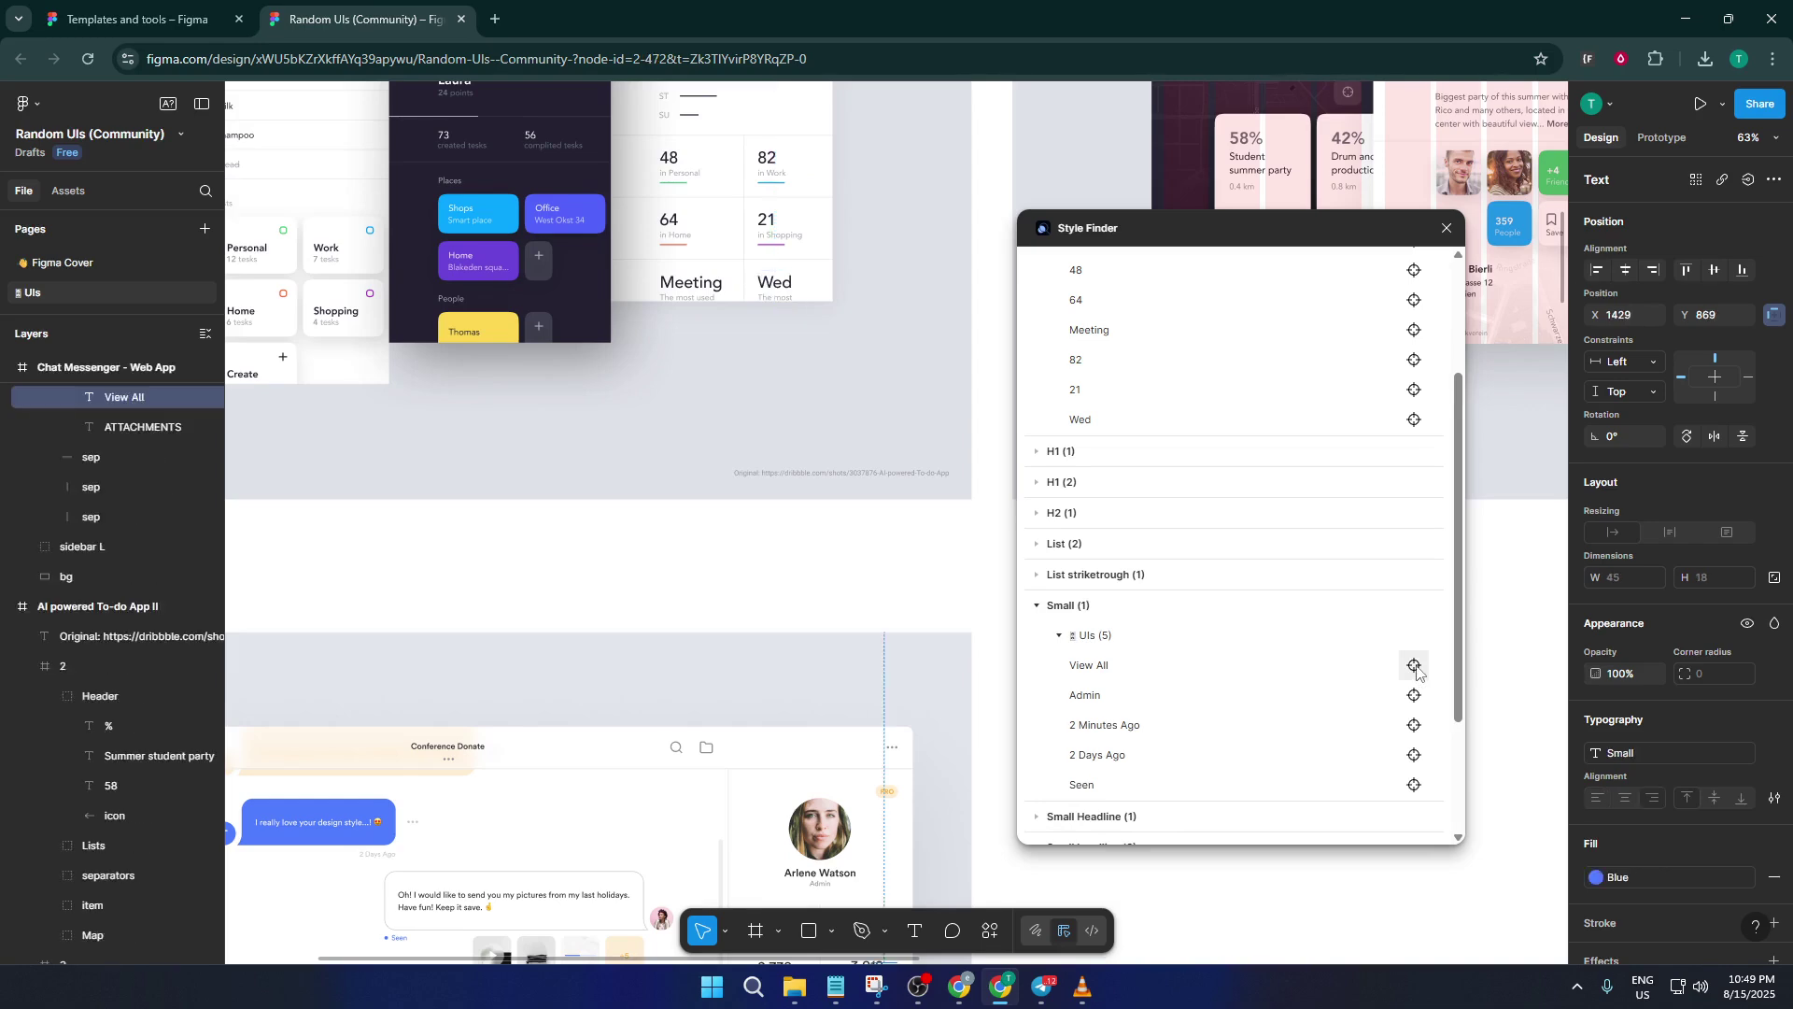
pyautogui.scroll(-5, 624, 534)
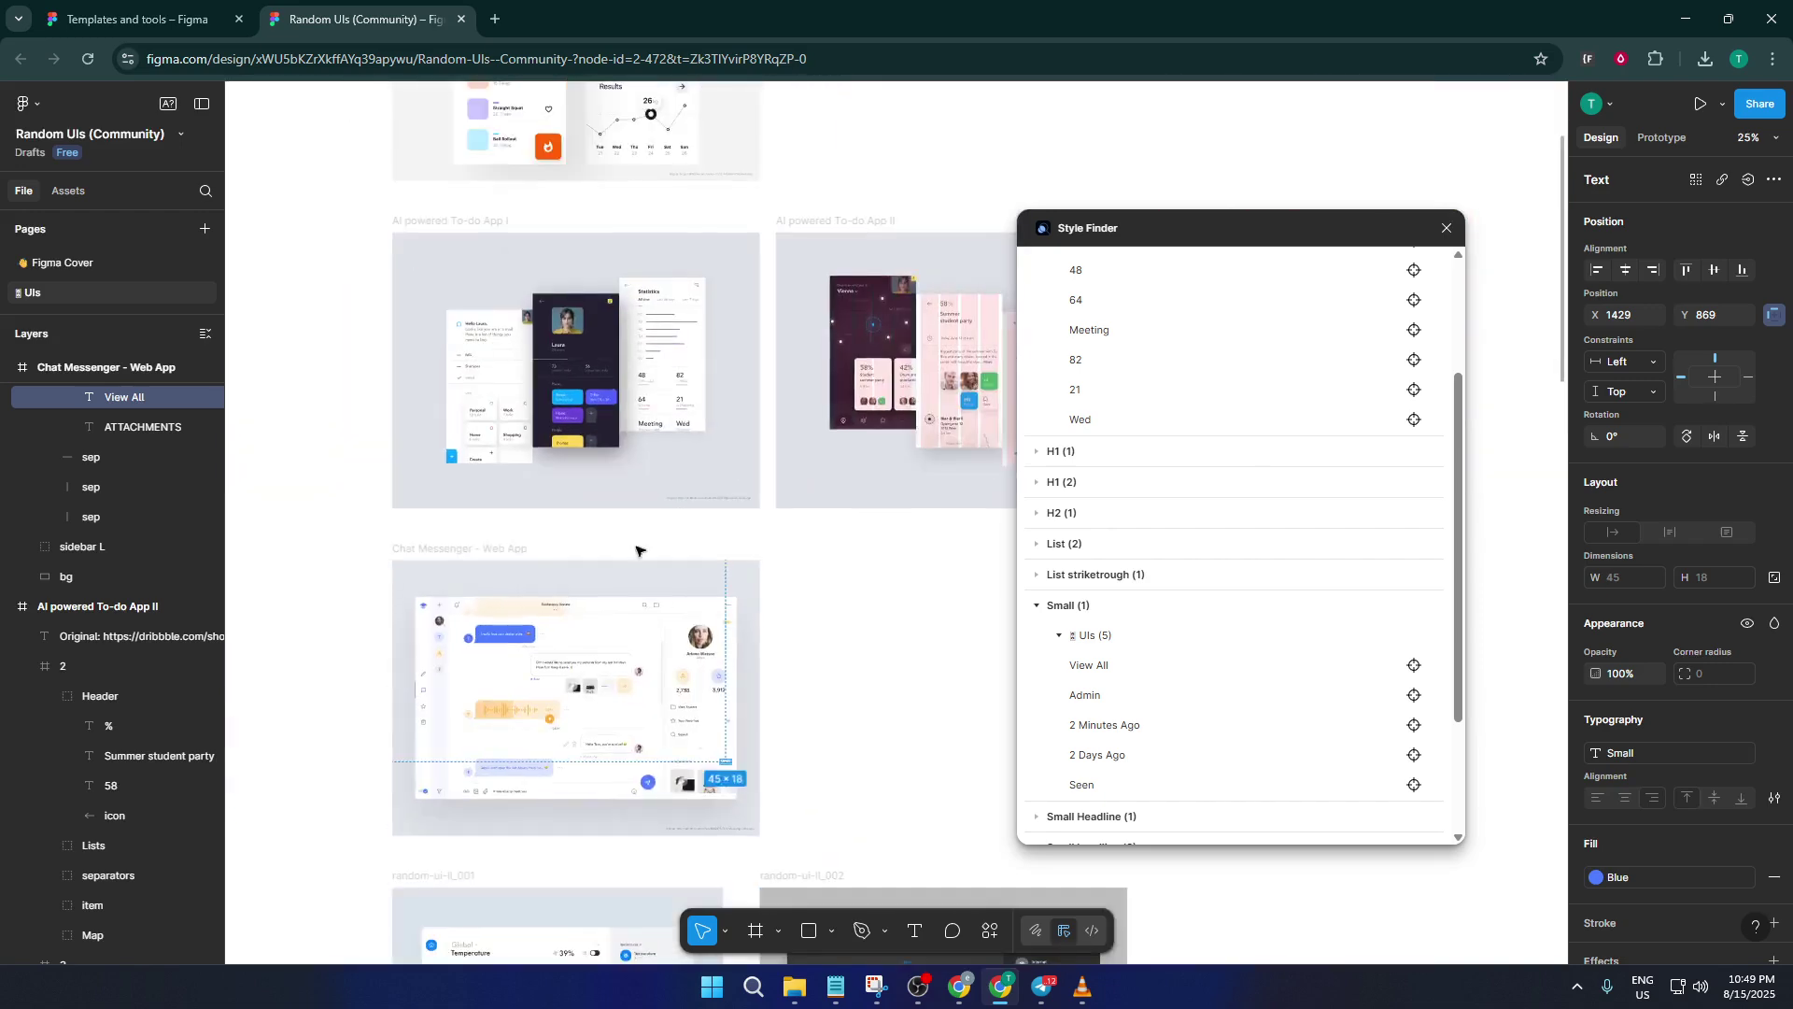
pyautogui.scroll(2, 685, 747)
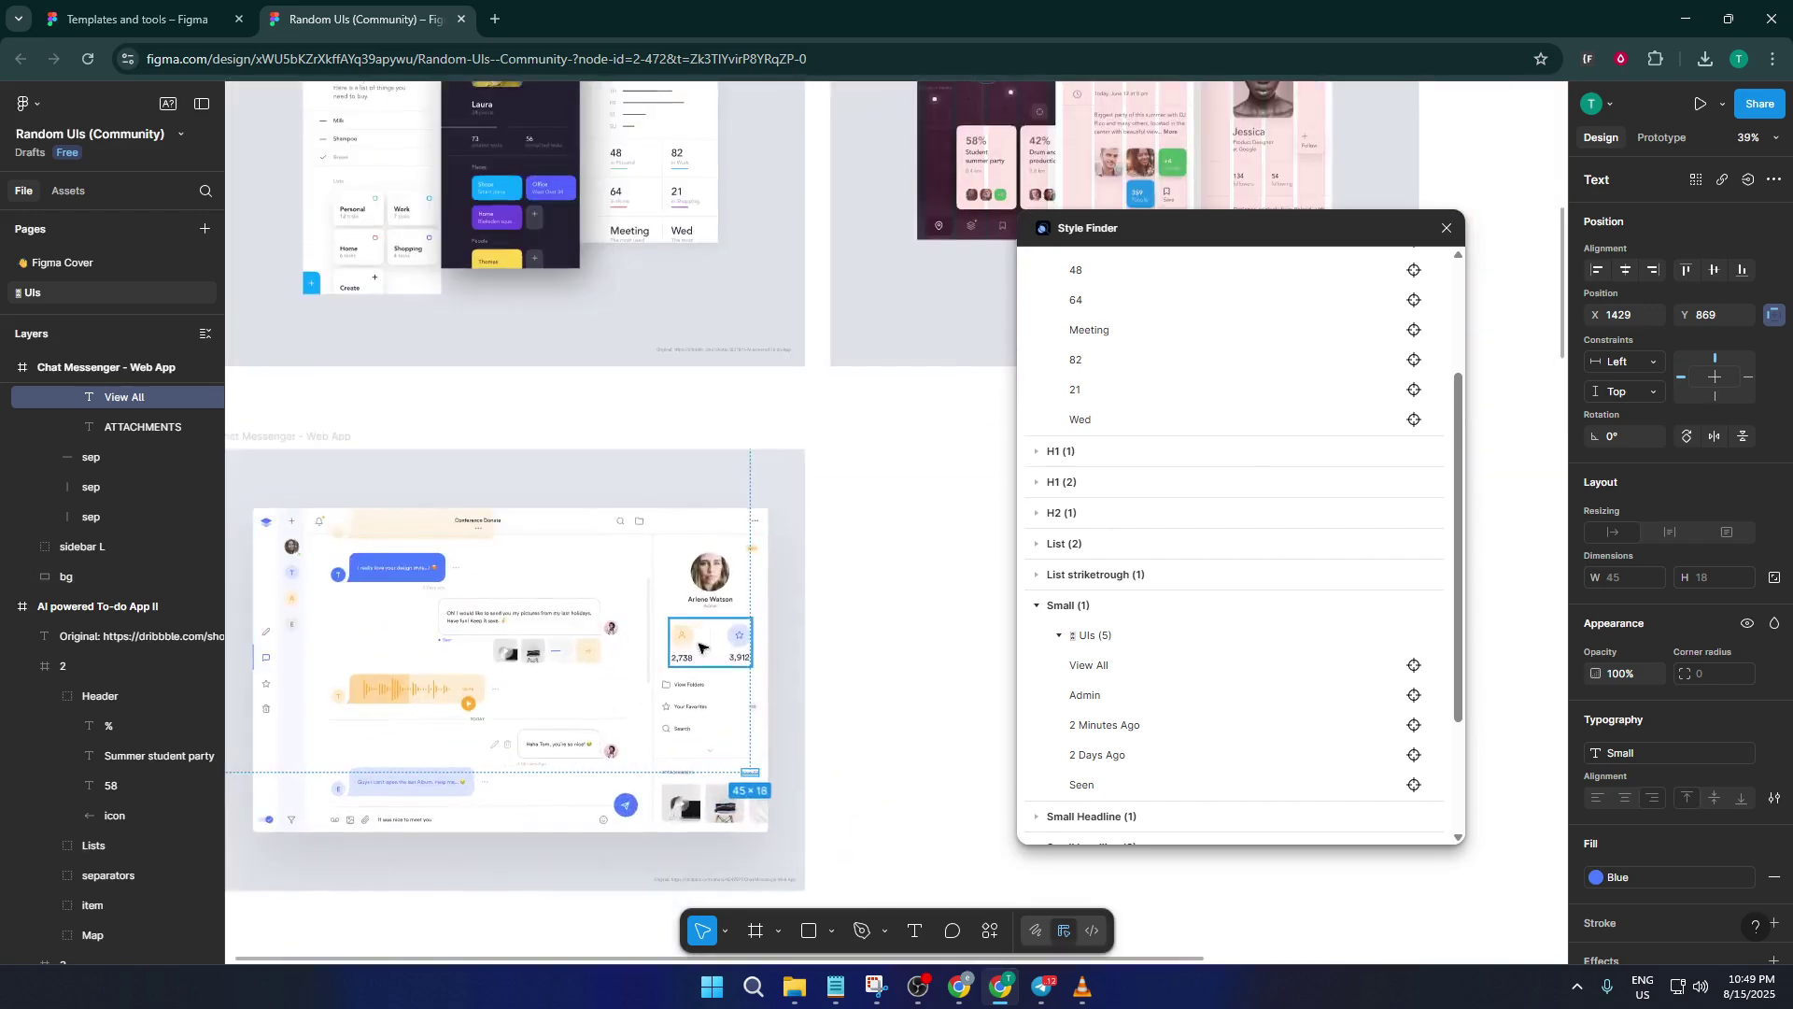